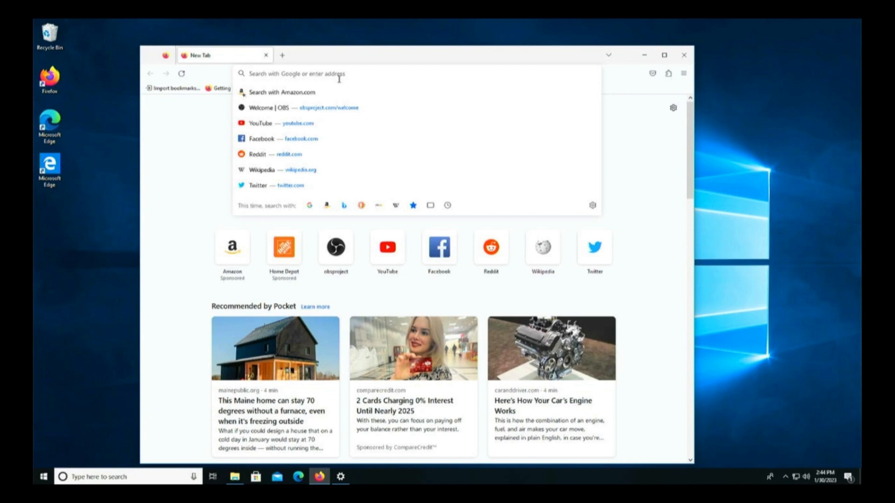
Go to obsproject.com, start the Windows installer download, and cancel the duplicate download
type("obspro")
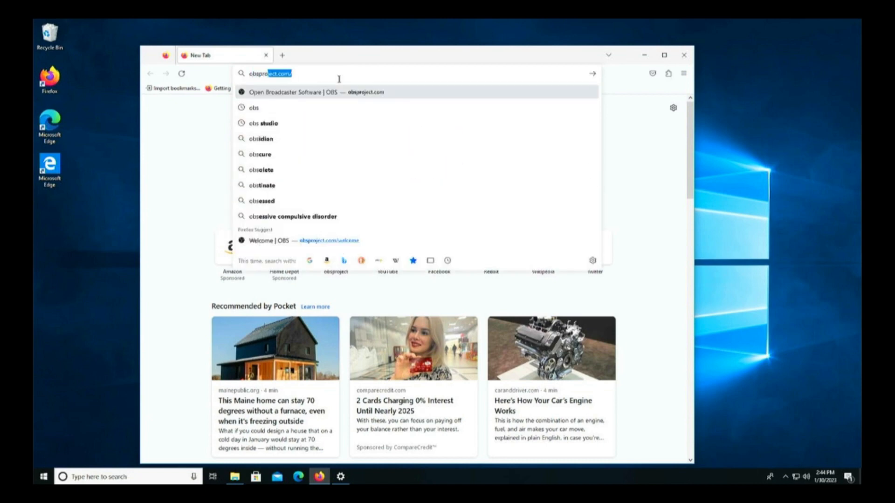
type("ject.com/")
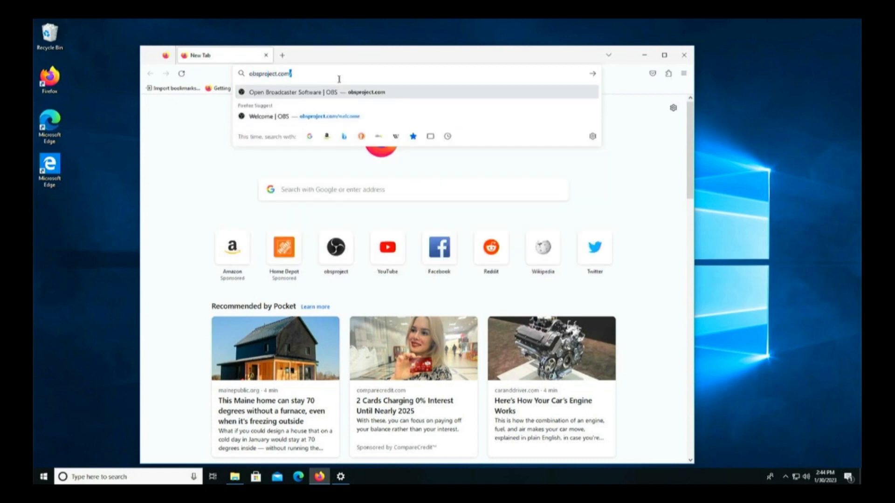
key("Return")
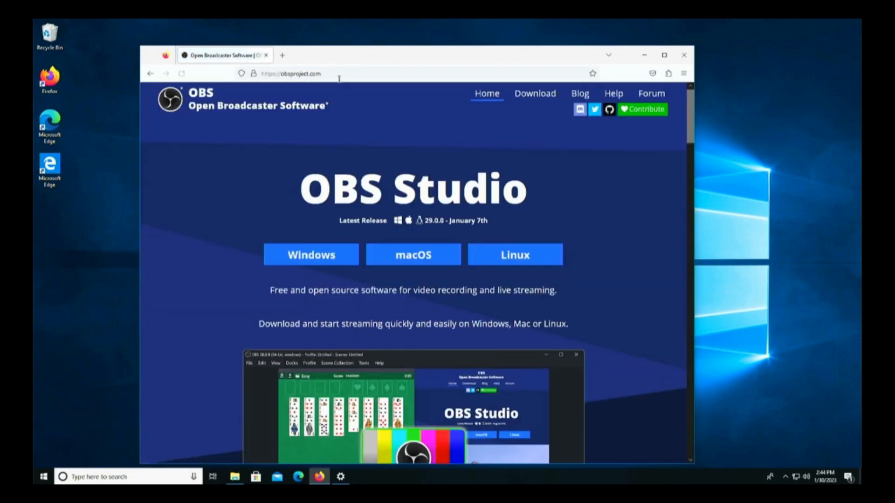
left_click(331, 253)
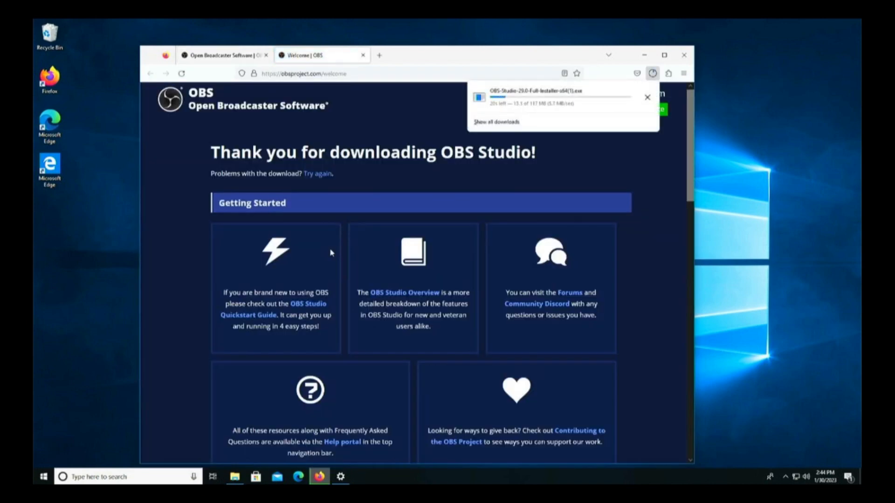
left_click(647, 97)
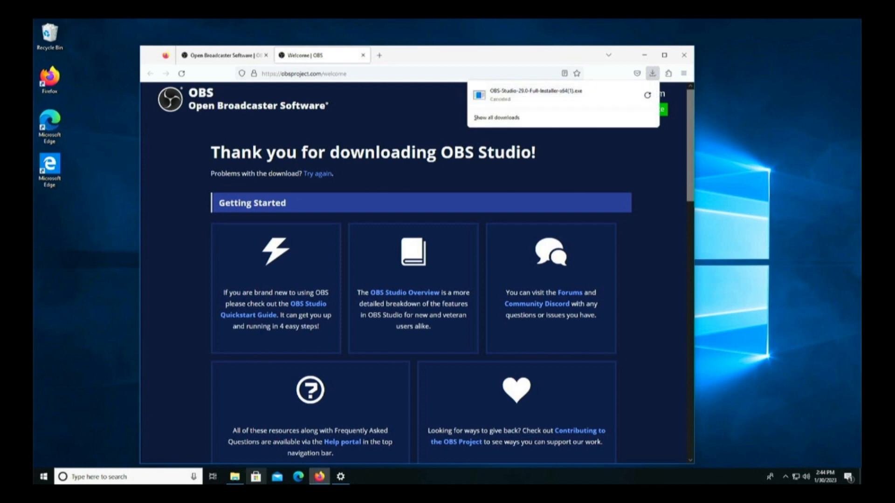
Run the downloaded OBS installer from the Downloads folder and allow it to make changes
left_click(235, 476)
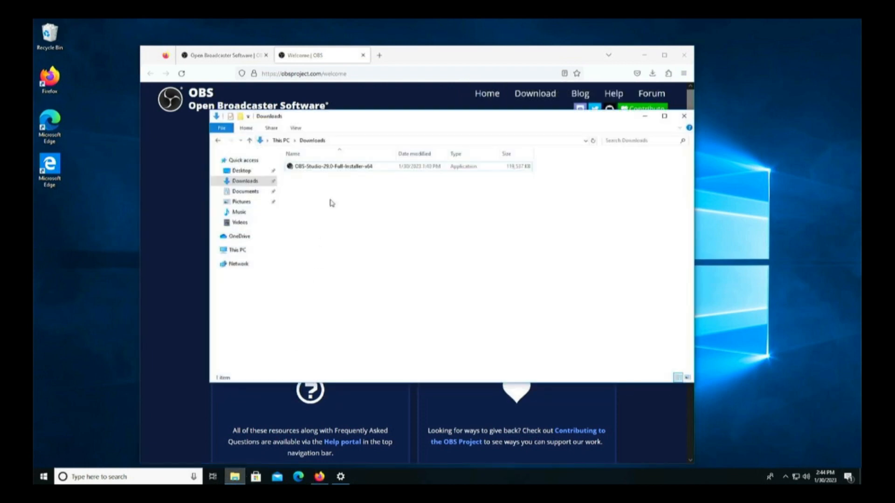
left_click(355, 164)
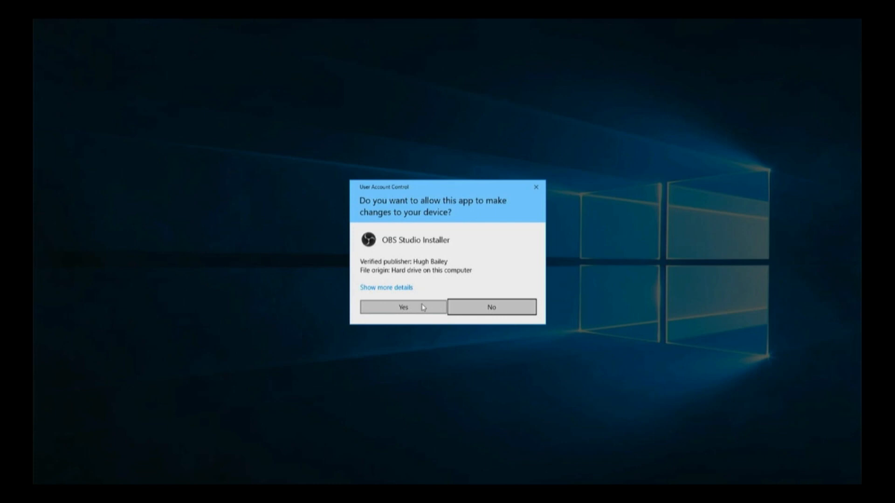
left_click(423, 307)
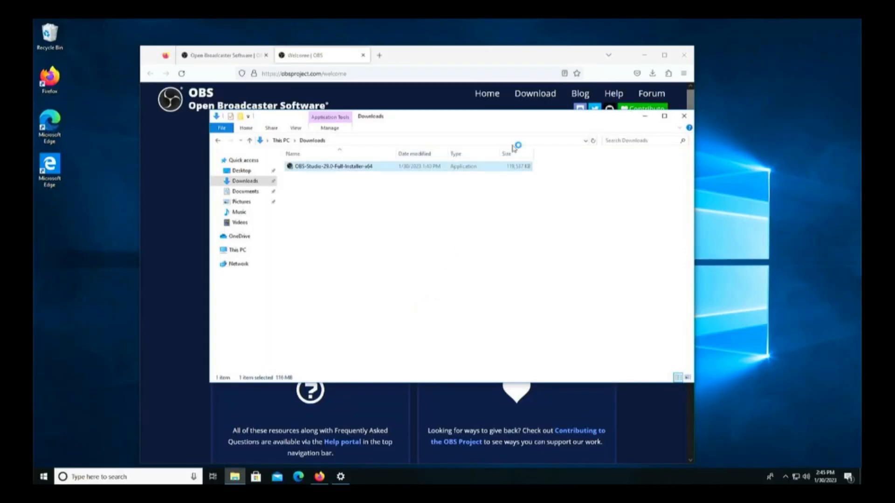
left_click(644, 55)
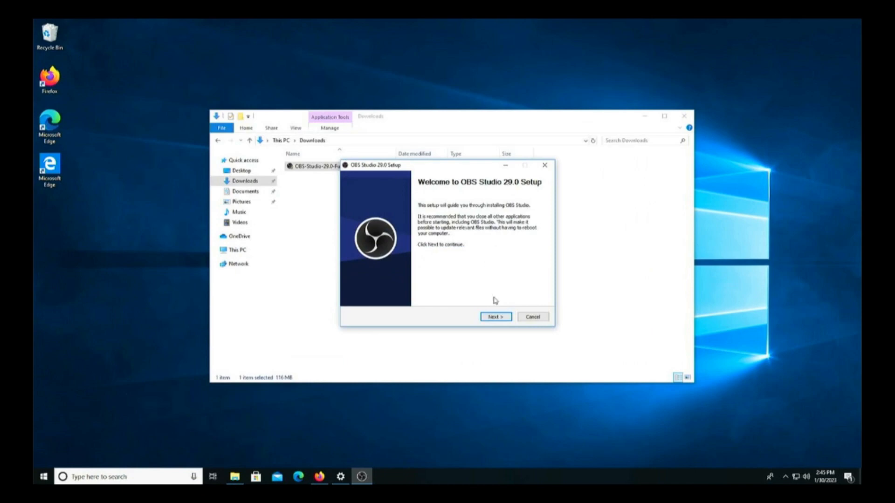
Install OBS Studio 29.0 to the default folder, accepting the license, and finish with Launch checked
left_click(496, 317)
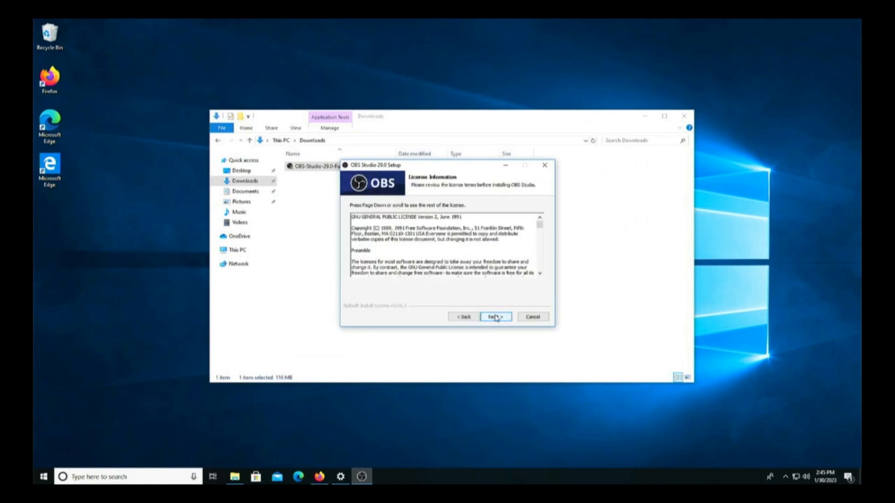
left_click(496, 317)
left_click(497, 318)
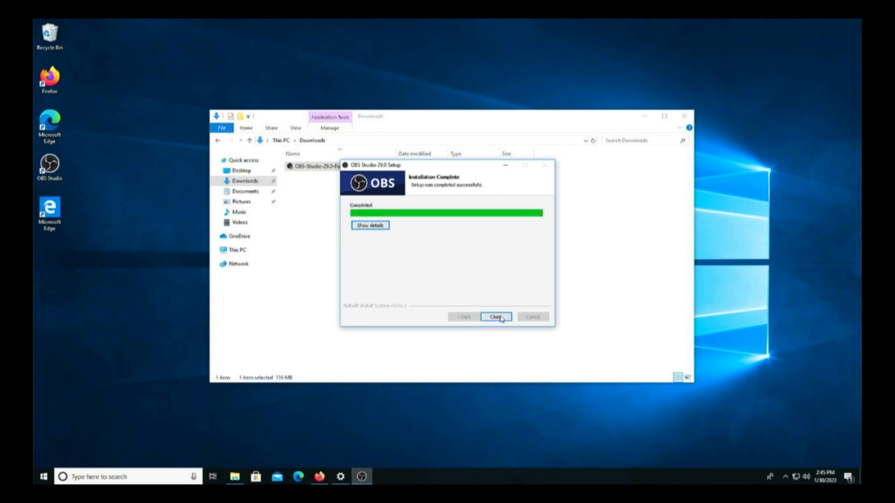
left_click(495, 317)
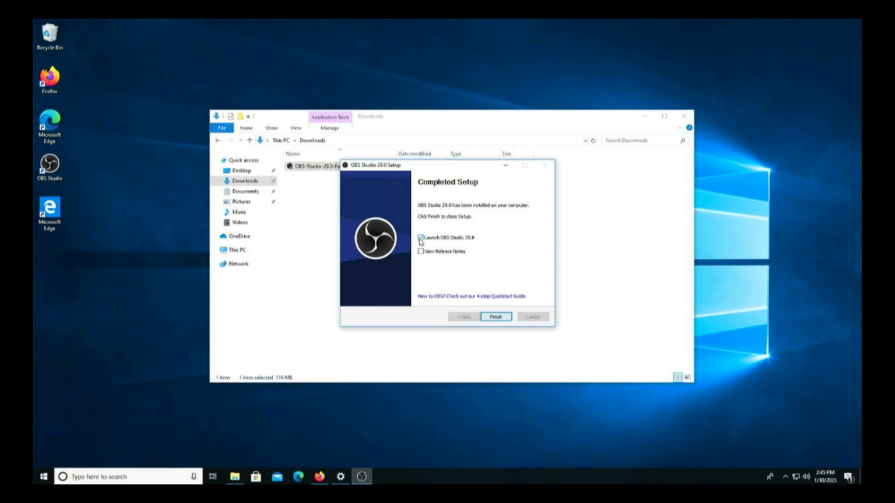
left_click(496, 317)
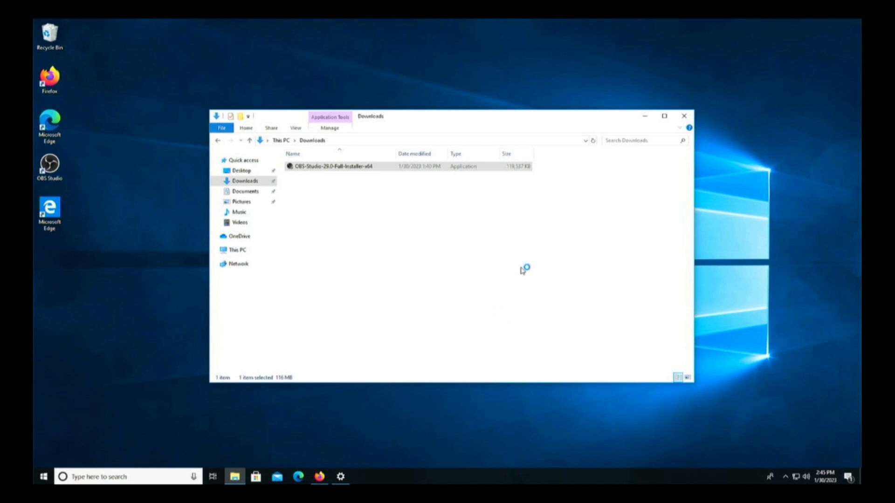
Close Downloads, keep Optimize for streaming and default video settings, then connect the Twitch account
left_click(685, 116)
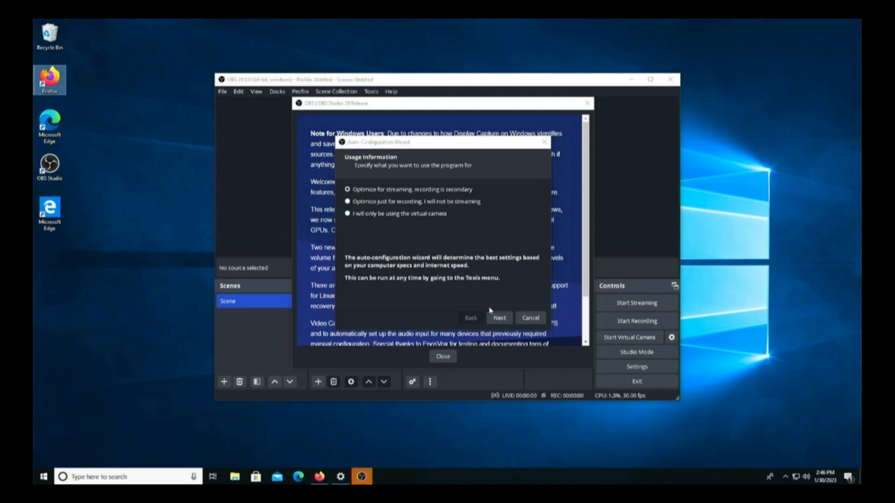
left_click(498, 319)
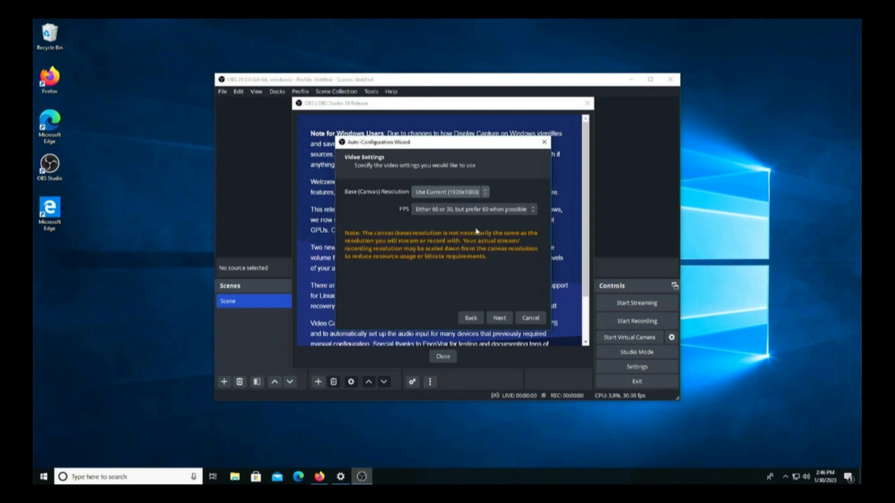
left_click(499, 319)
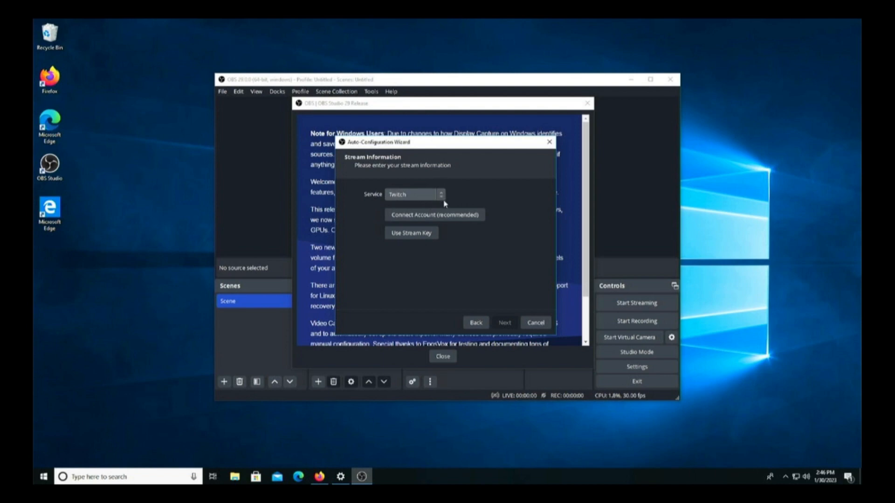
left_click(442, 216)
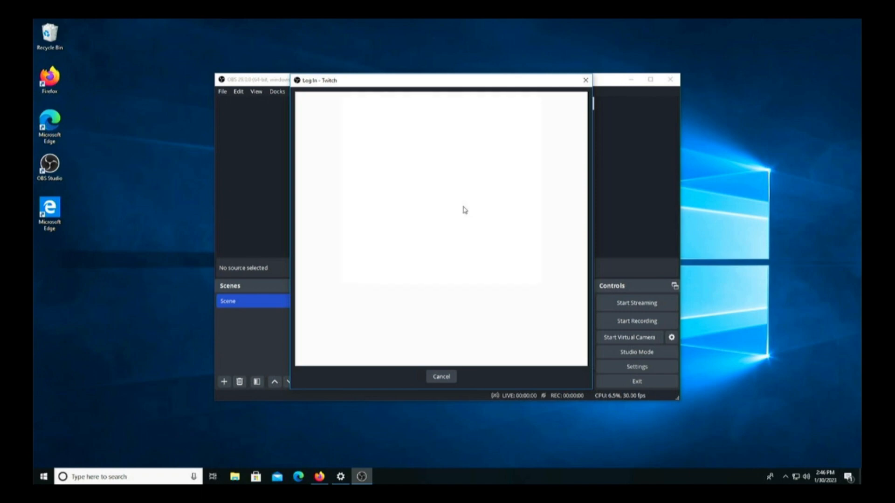
Log in to Twitch with the account username and password, then enter the emailed verification code
left_click(438, 165)
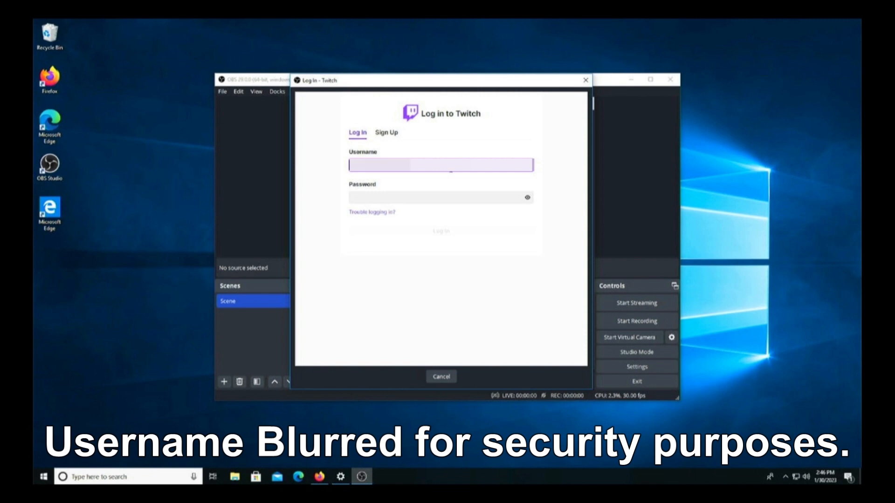
key("Tab")
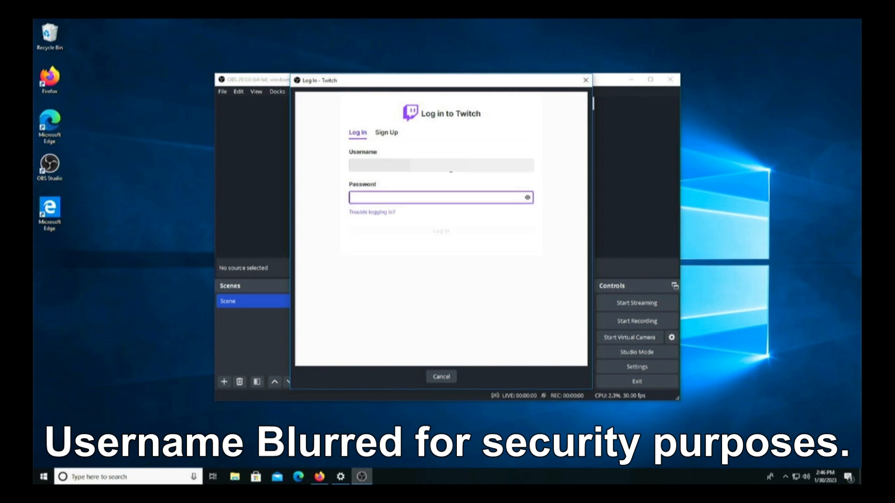
key("BackSpace")
key("BackSpace")
key("BackSpace")
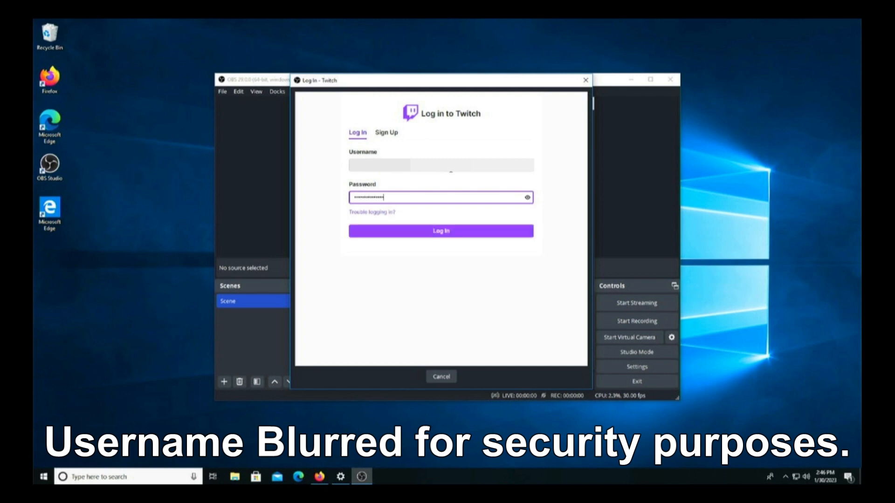
key("Return")
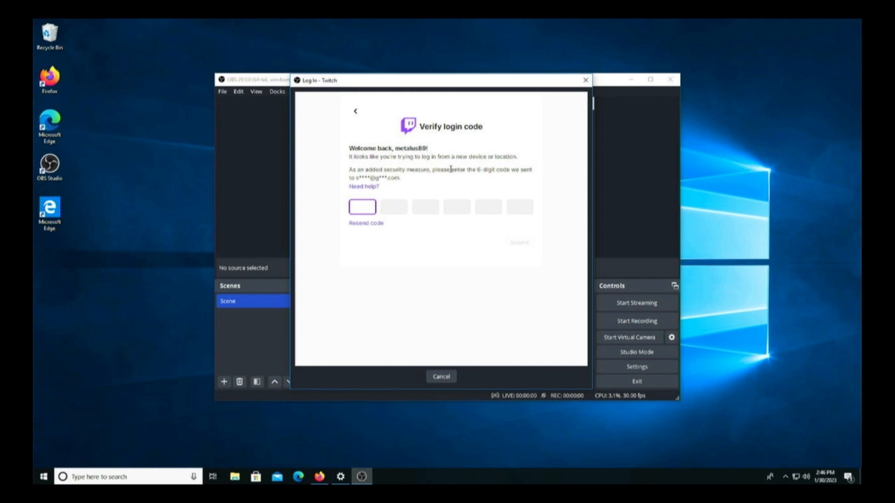
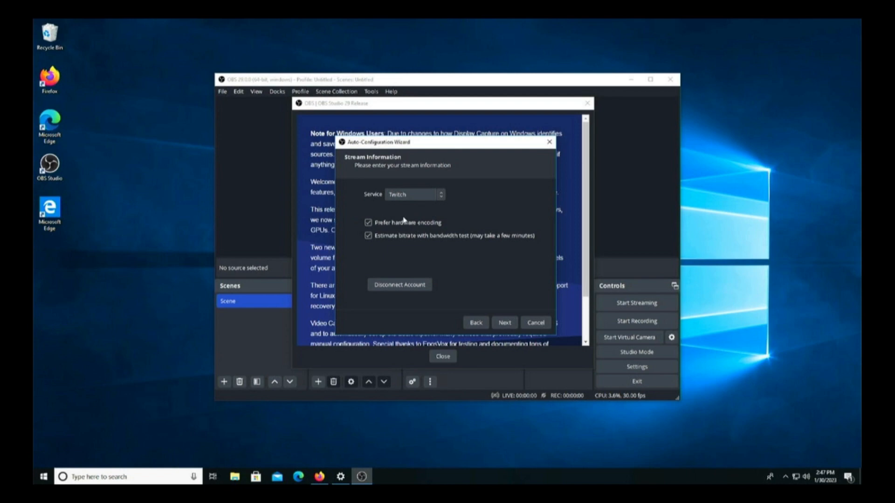
Re-enable bandwidth-test bitrate estimation and run the test for 6000 bitrate, 1280x720 at 30 FPS
mouse_move(431, 230)
left_click(368, 236)
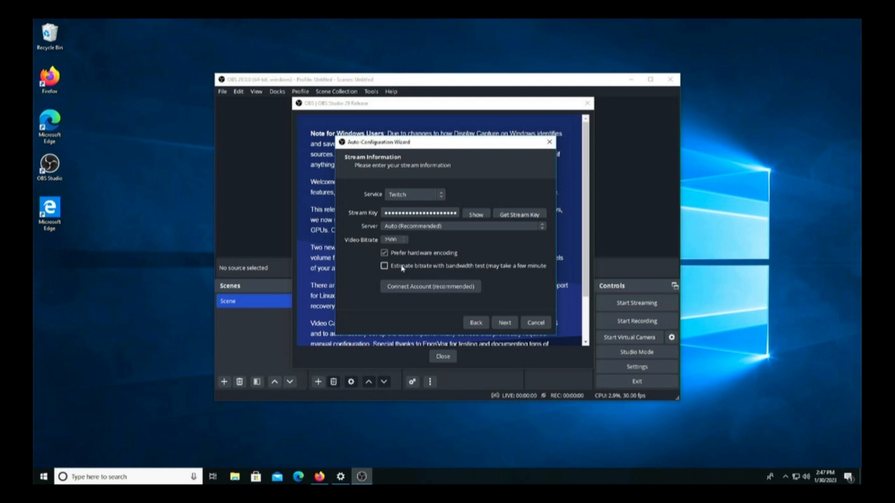
left_click(387, 267)
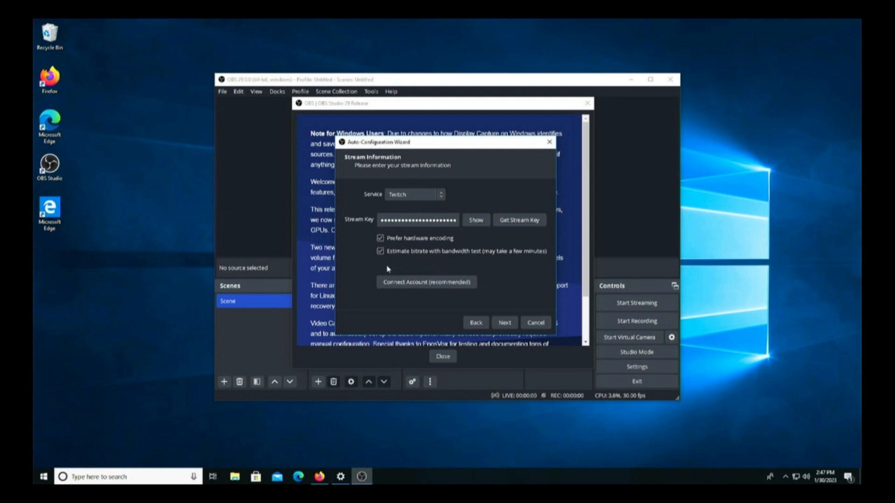
left_click(505, 323)
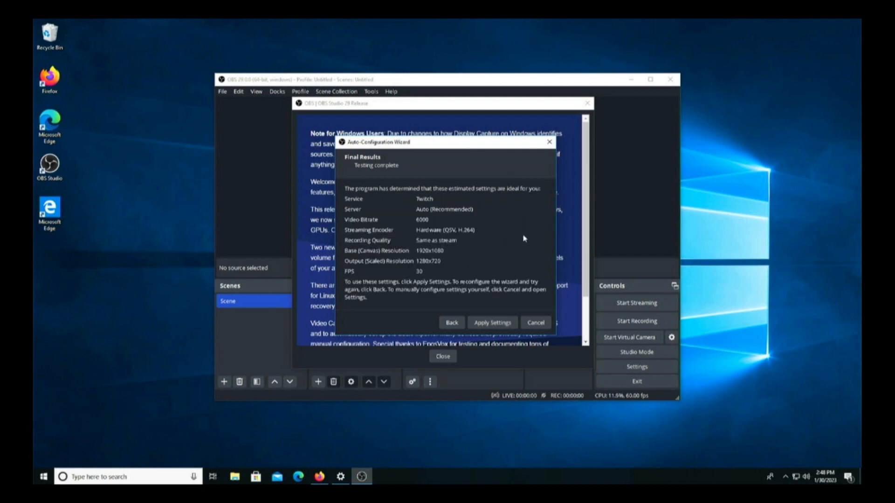
Apply the recommended streaming settings, dismiss the release notes, and maximize the OBS window
left_click(493, 324)
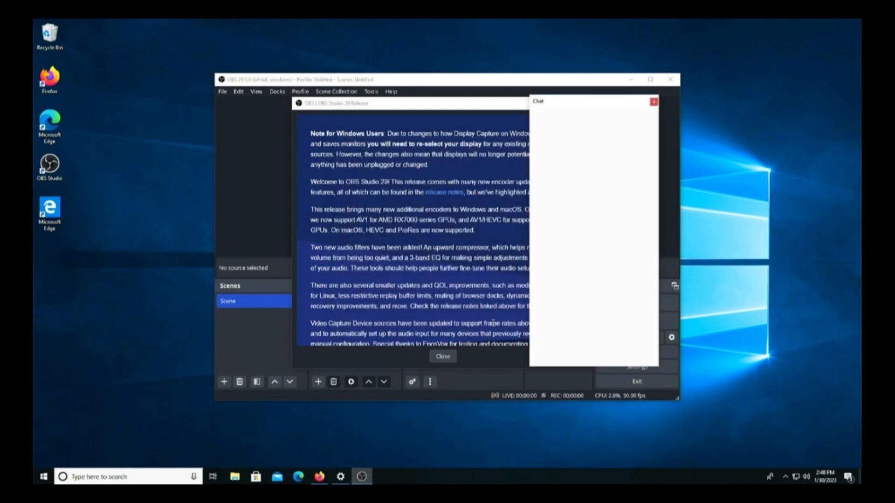
left_click(443, 357)
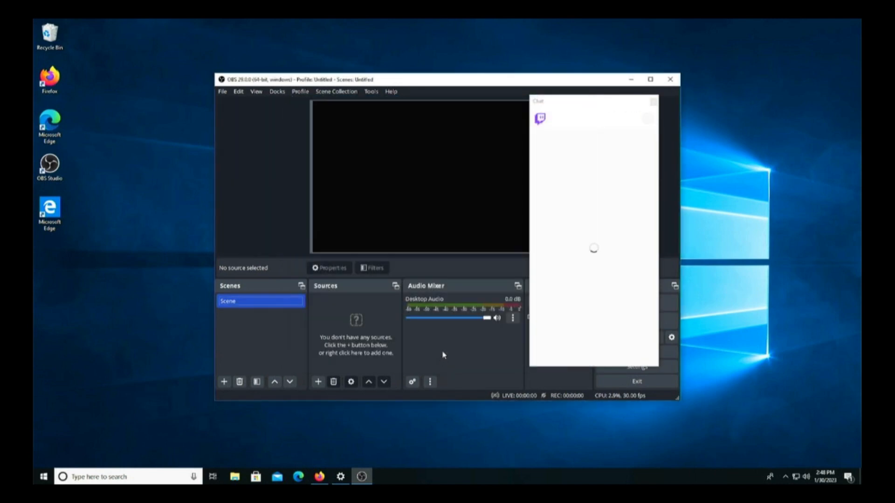
double_click(587, 83)
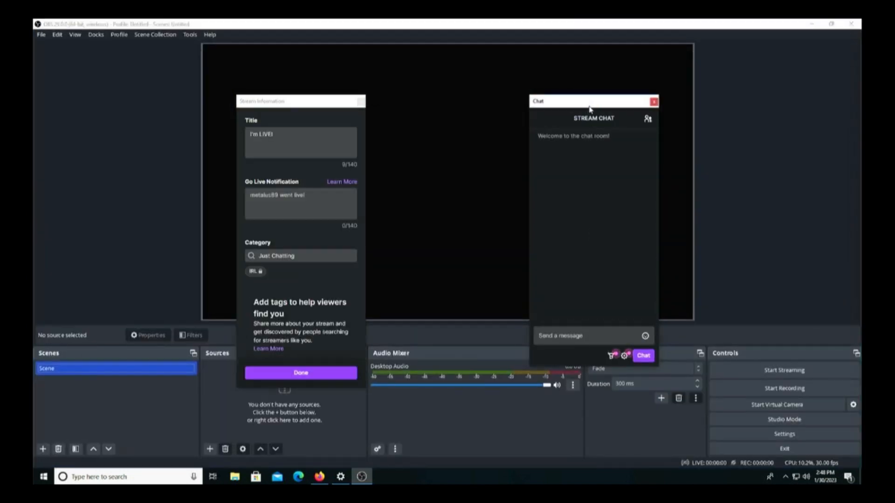
Dock Chat on the left and Stream Information on the right, widening both panels
left_click_drag(590, 105, 47, 96)
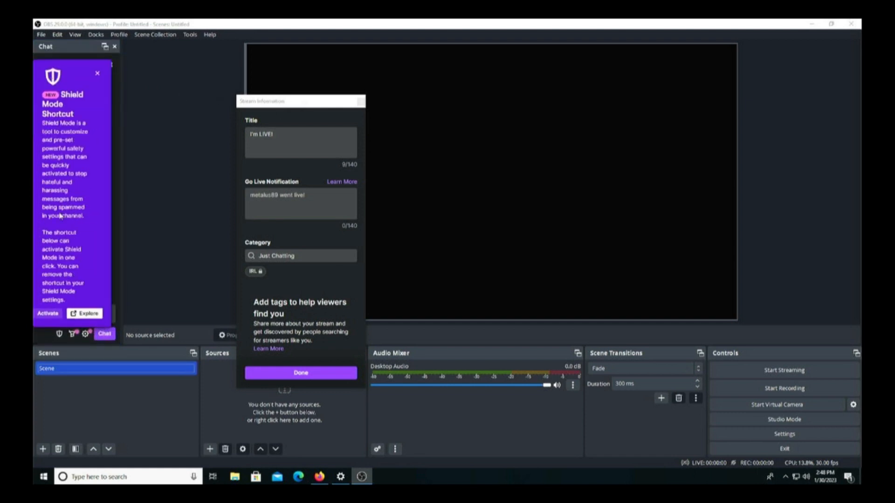
left_click(97, 74)
left_click_drag(300, 102, 830, 92)
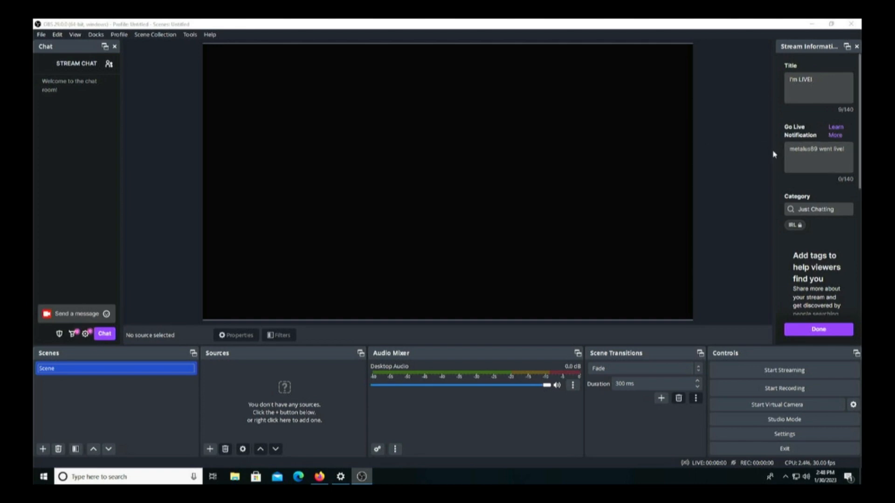
left_click_drag(773, 152, 720, 152)
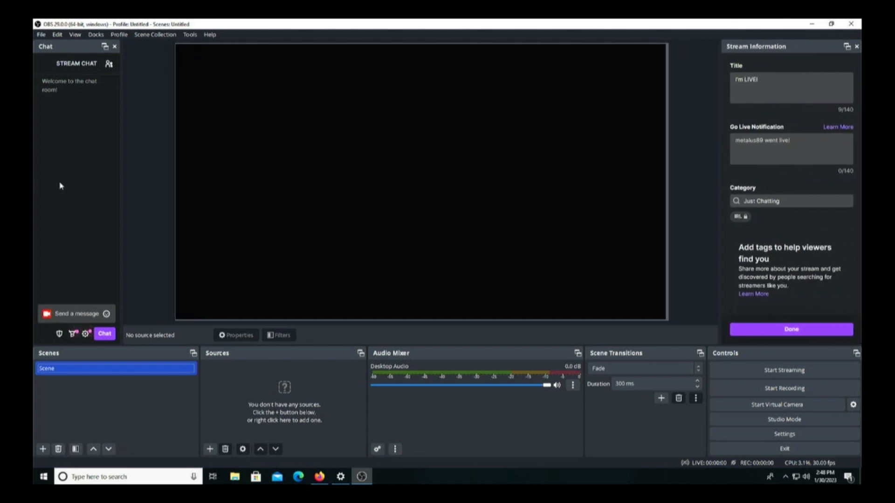
left_click_drag(121, 175, 218, 185)
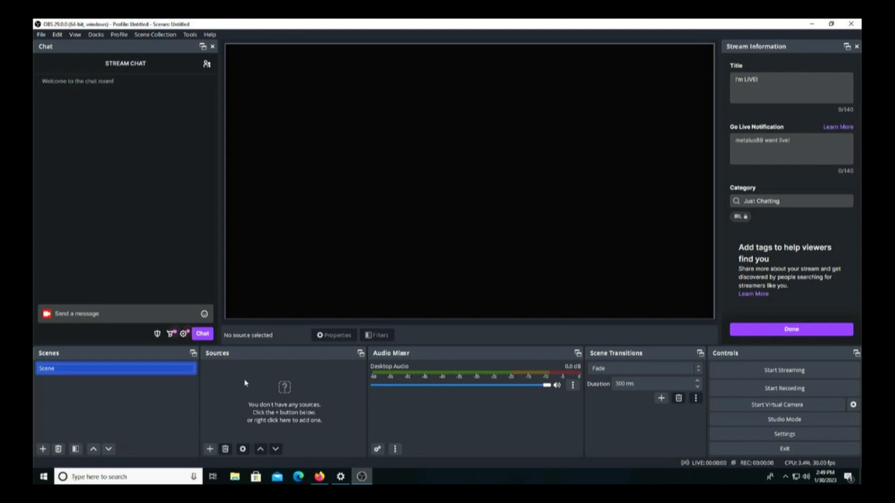
Add an Audio Output Capture source, renaming it Desktop Sounds since 'Desktop Audio' is taken
left_click(210, 449)
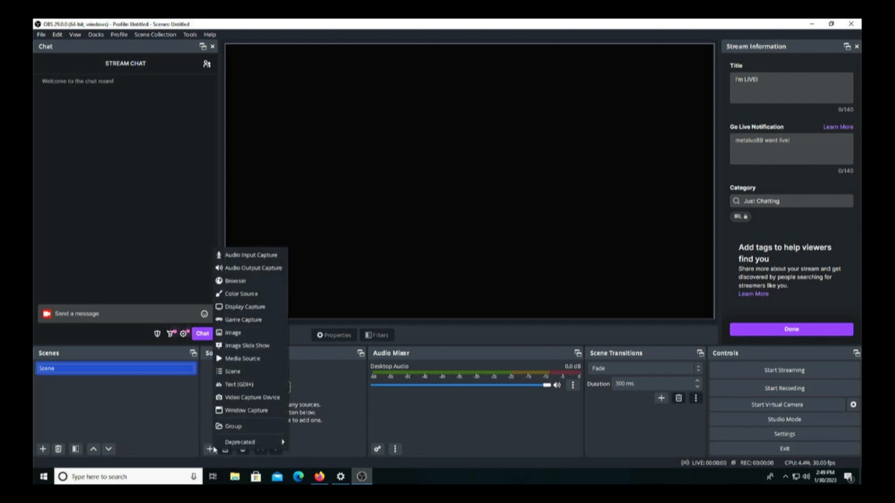
left_click(253, 268)
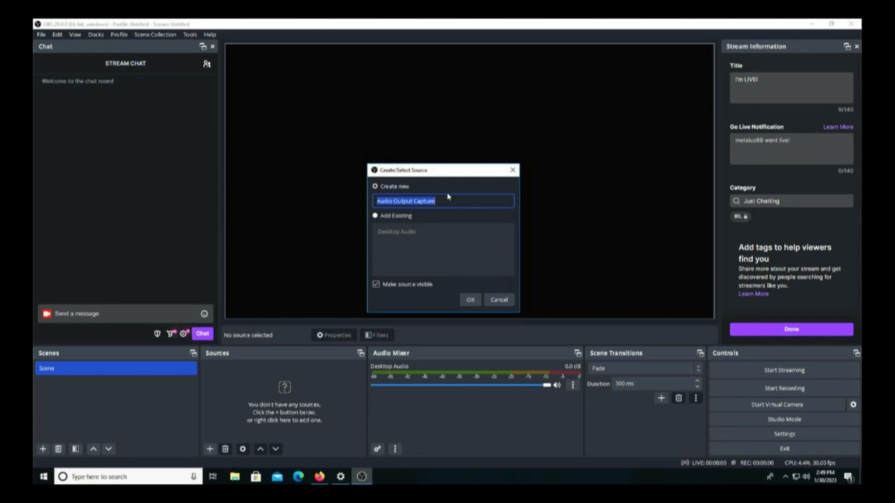
left_click_drag(445, 200, 365, 200)
type("Desktop Audio")
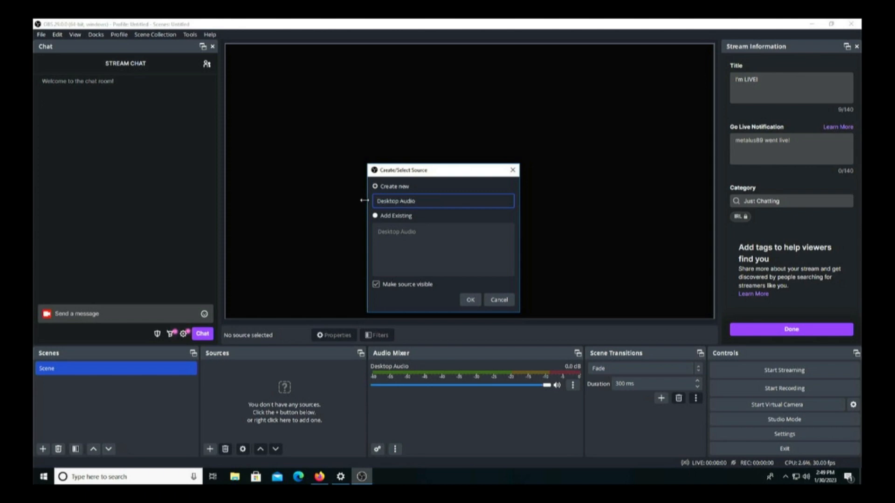
left_click(471, 300)
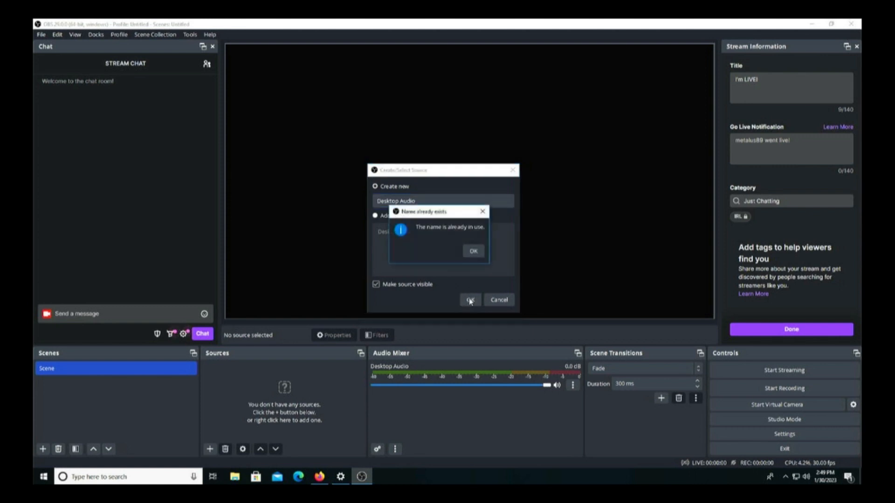
left_click(473, 253)
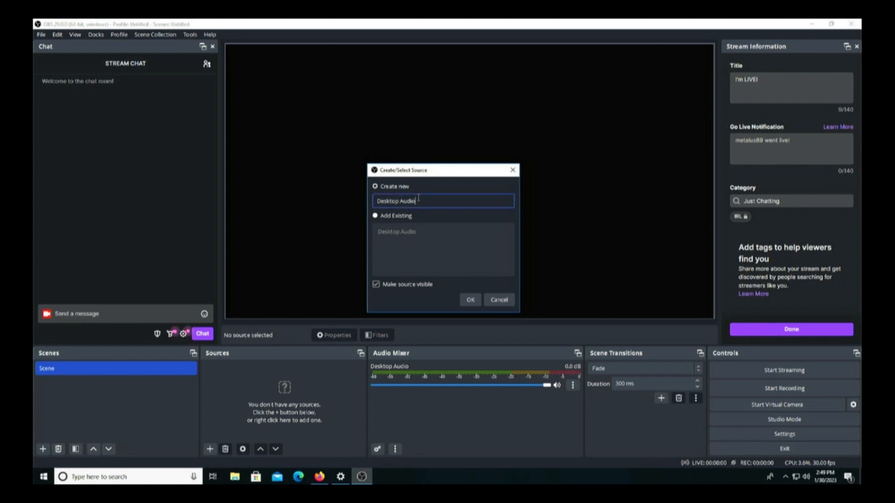
left_click_drag(420, 200, 404, 200)
key("BackSpace")
type("Sounds")
Create Desktop Sounds and confirm its properties with the output device left on Default
left_click(468, 300)
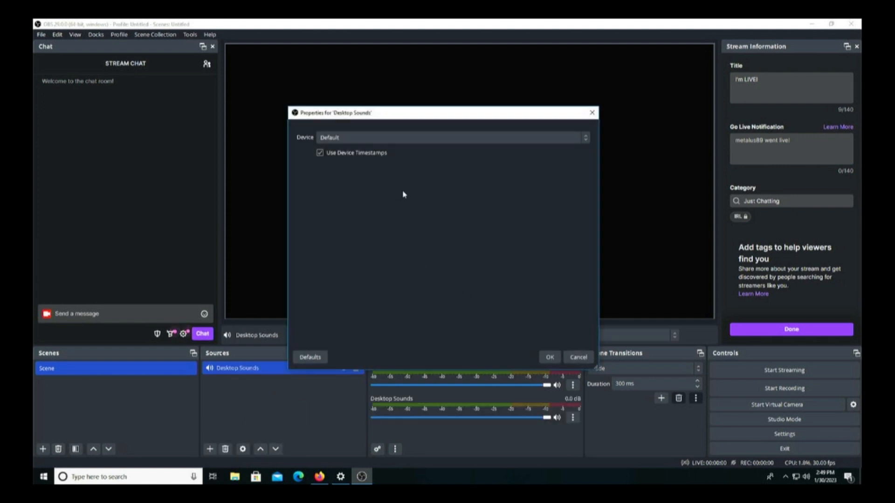
left_click(442, 139)
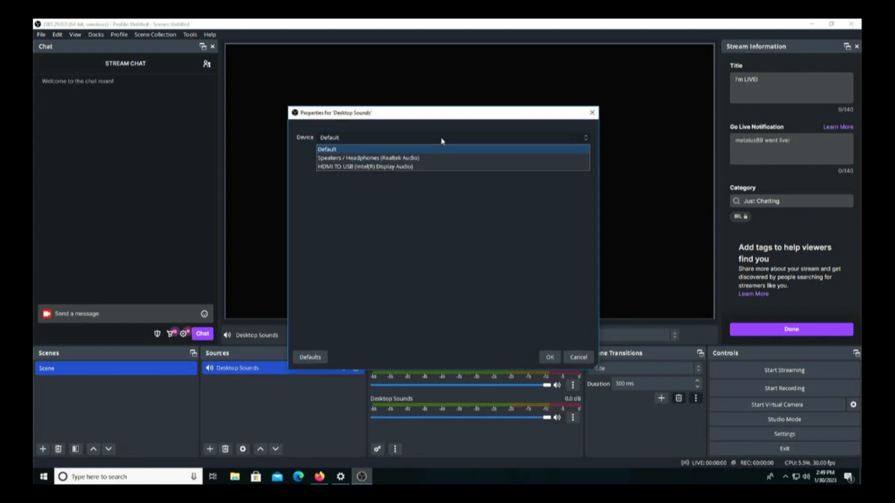
left_click(408, 150)
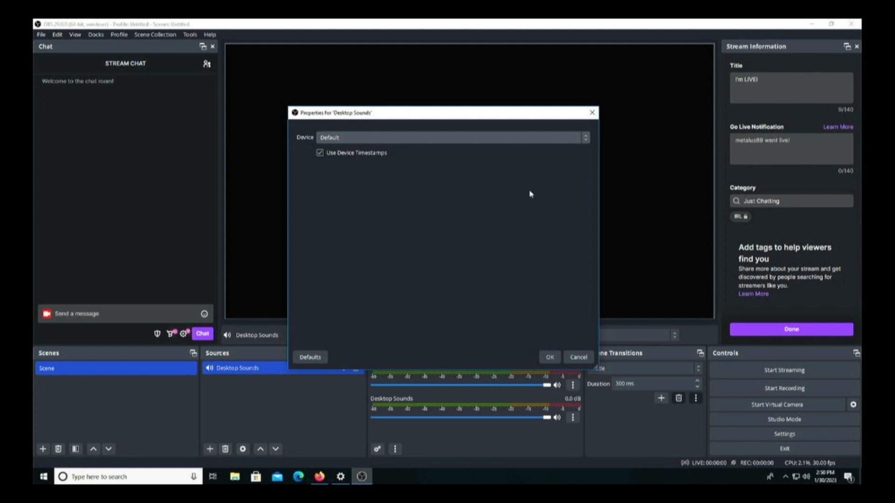
left_click(562, 135)
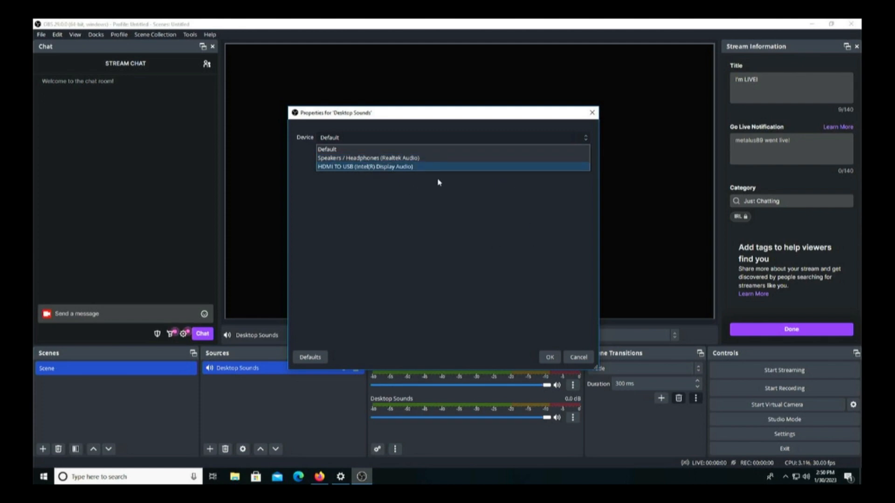
left_click(416, 150)
left_click(549, 358)
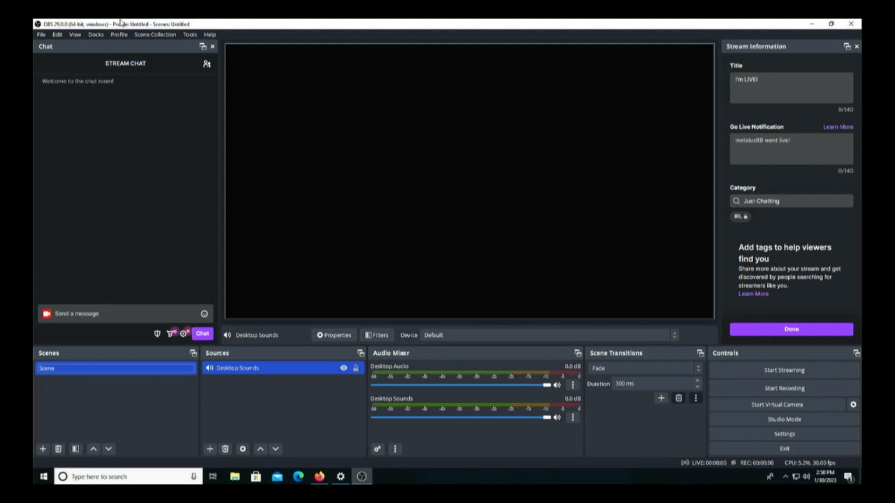
In Settings > Audio, set the global Desktop Audio device to Disabled and apply
left_click(42, 35)
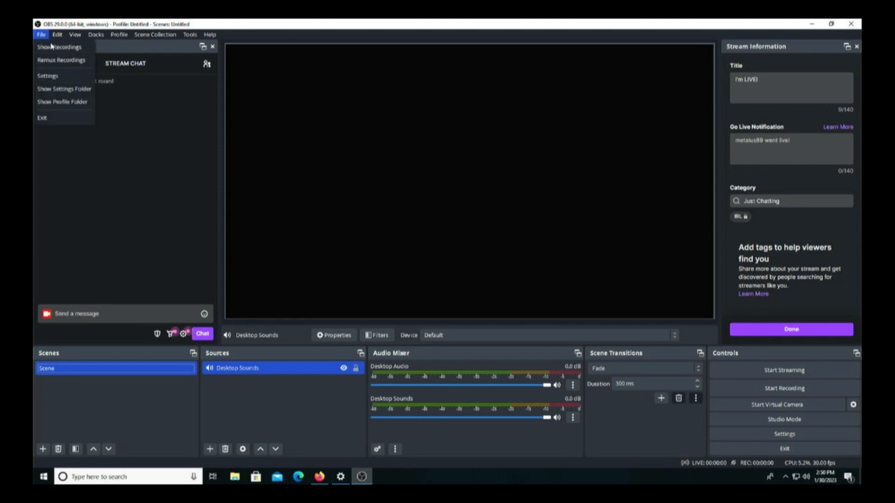
left_click(60, 77)
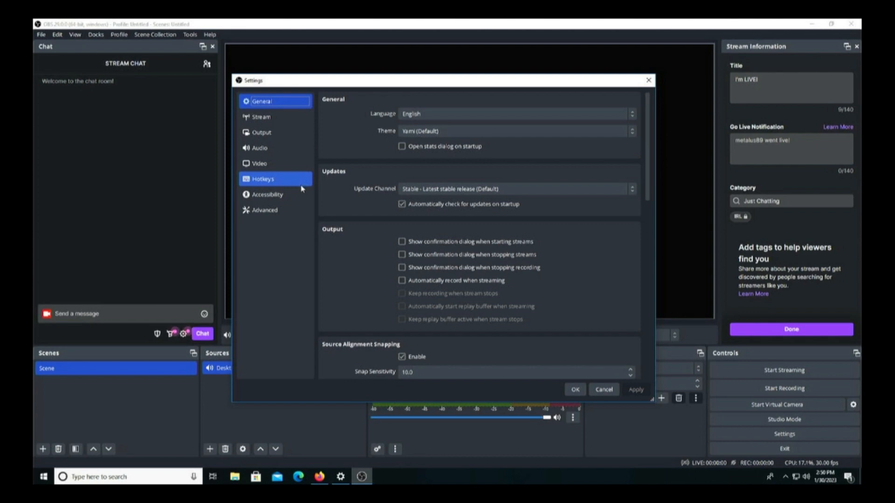
left_click(285, 150)
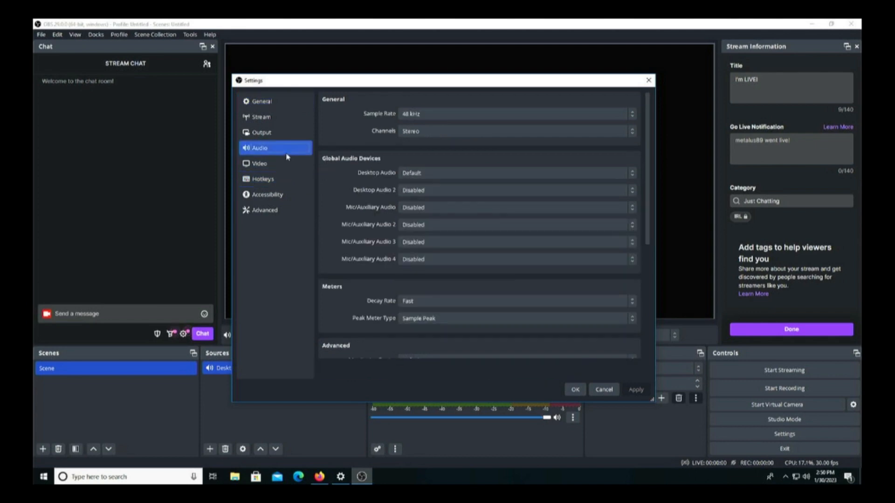
left_click(449, 173)
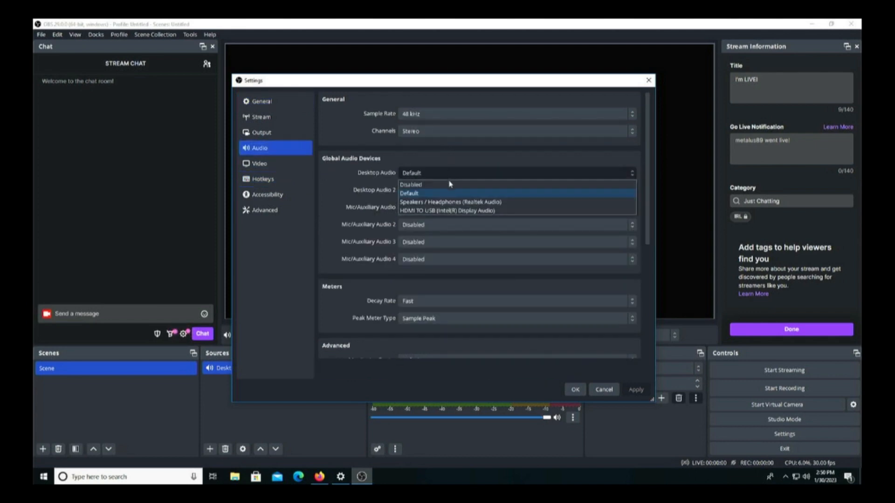
left_click(450, 184)
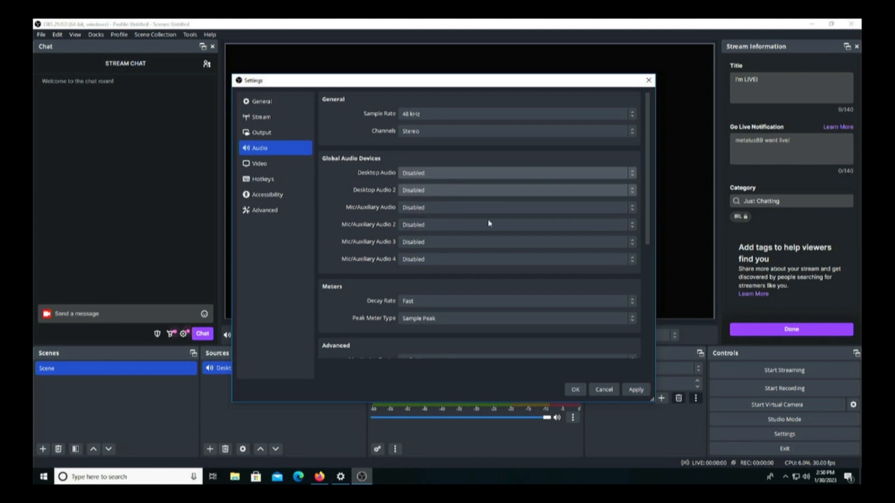
left_click(635, 390)
left_click(575, 389)
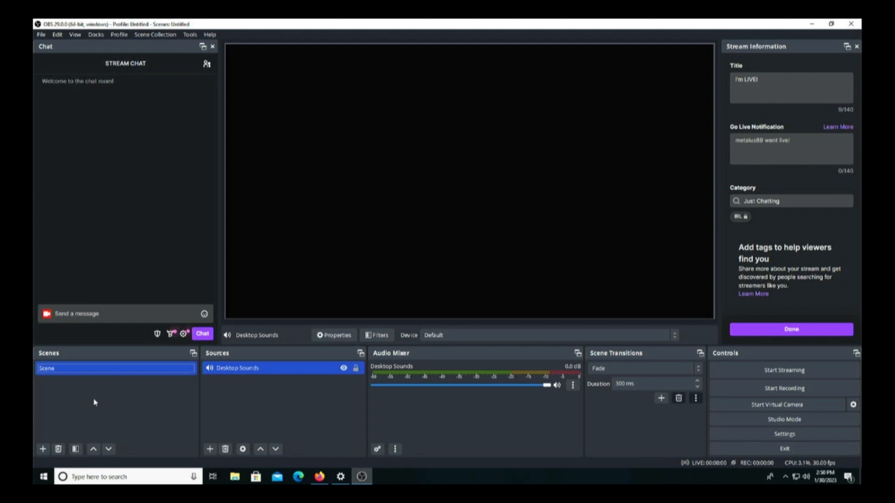
Add a Game Capture source with its default name and set Mode to Capture specific window
left_click(209, 449)
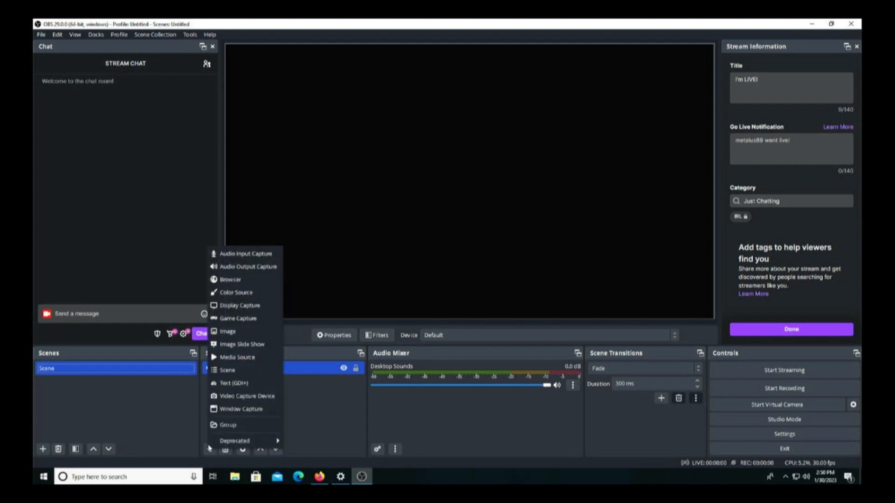
left_click(243, 321)
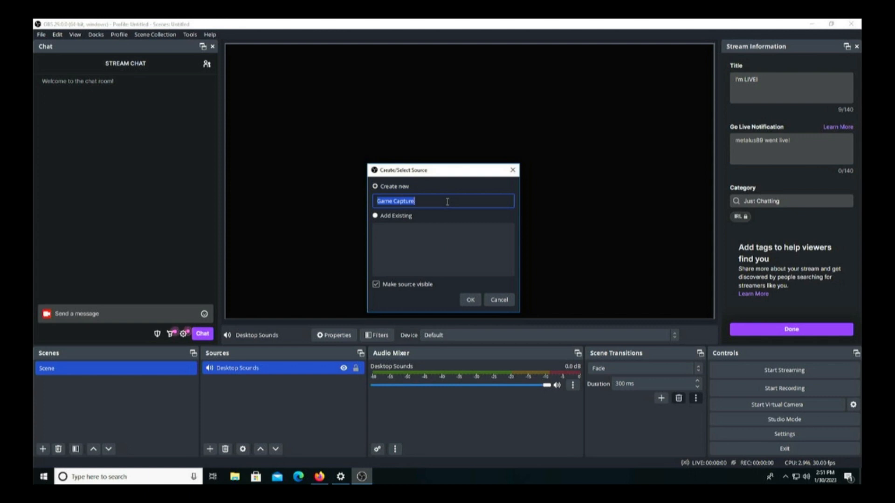
left_click(470, 300)
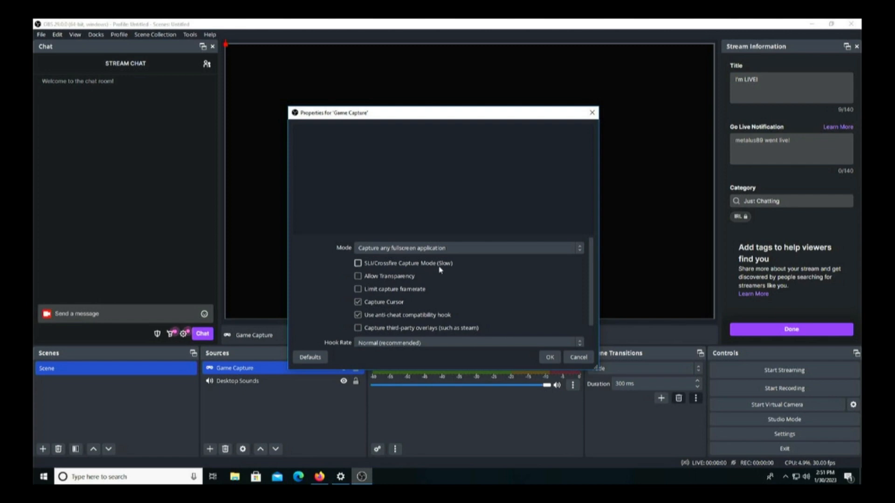
left_click(459, 251)
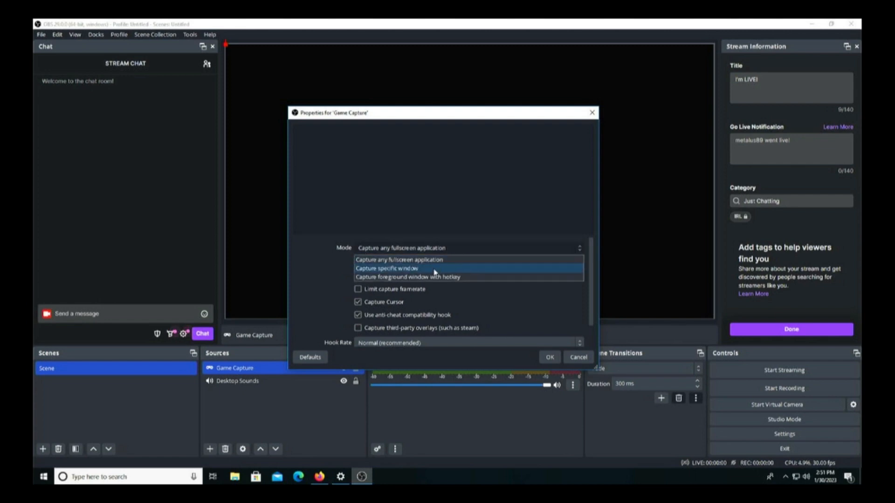
left_click(434, 269)
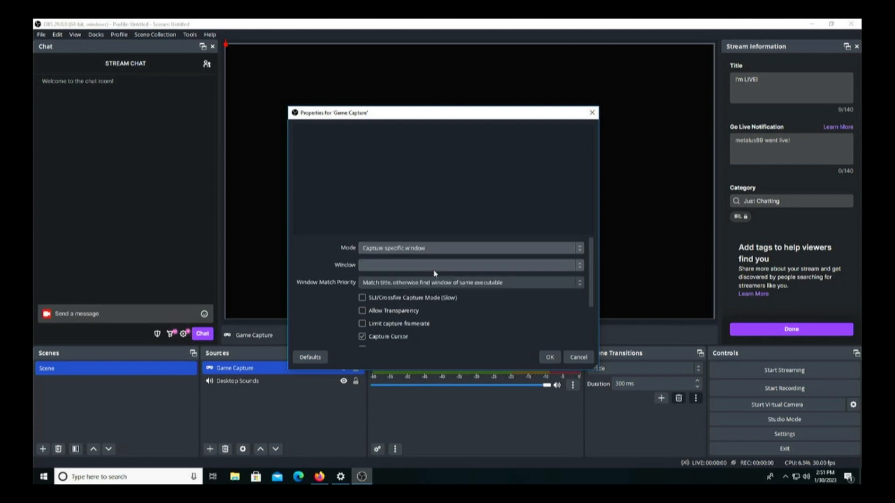
Look for a target in the Window list, finding it empty even after restoring Firefox
left_click(392, 267)
left_click(392, 267)
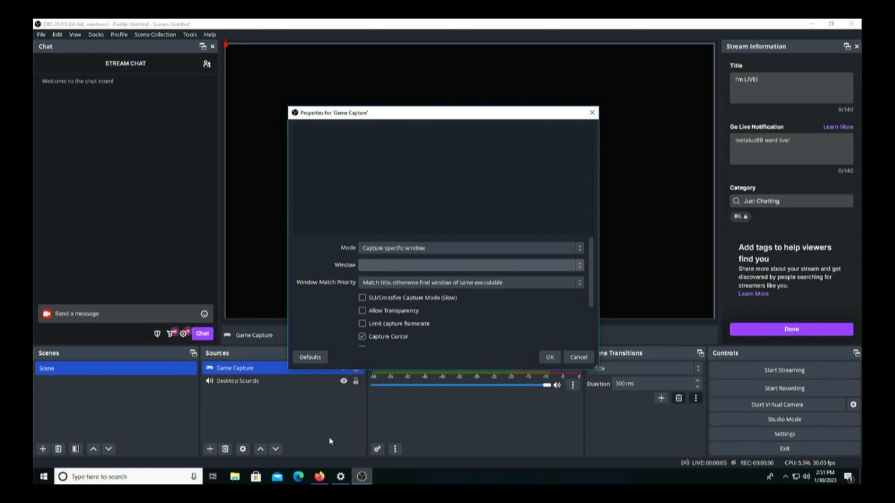
left_click(321, 477)
left_click(321, 479)
left_click(420, 268)
left_click(420, 268)
Review the remaining Game Capture properties and accept the settings
scroll(457, 306, "down", 3)
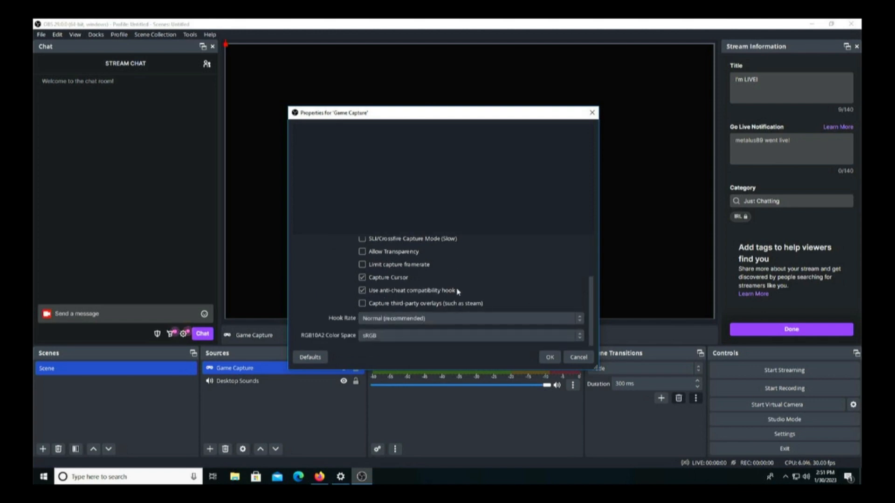
scroll(457, 293, "up", 3)
scroll(457, 294, "down", 3)
scroll(457, 299, "up", 3)
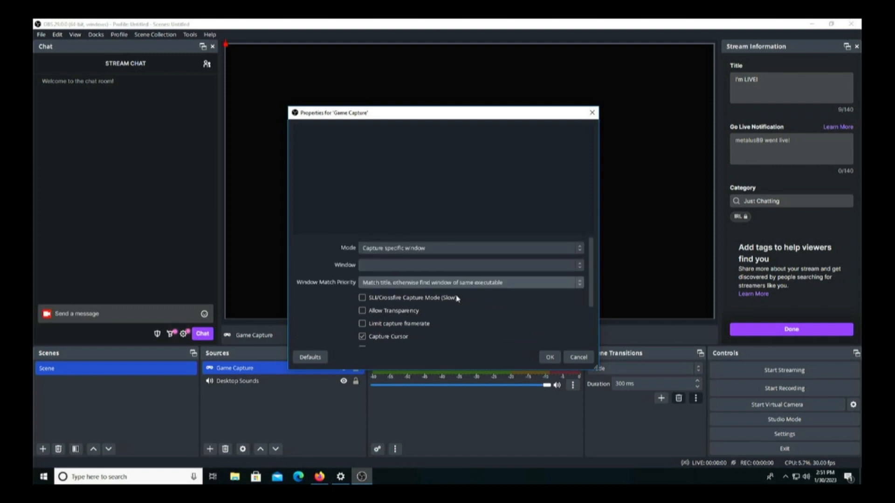
scroll(457, 298, "down", 3)
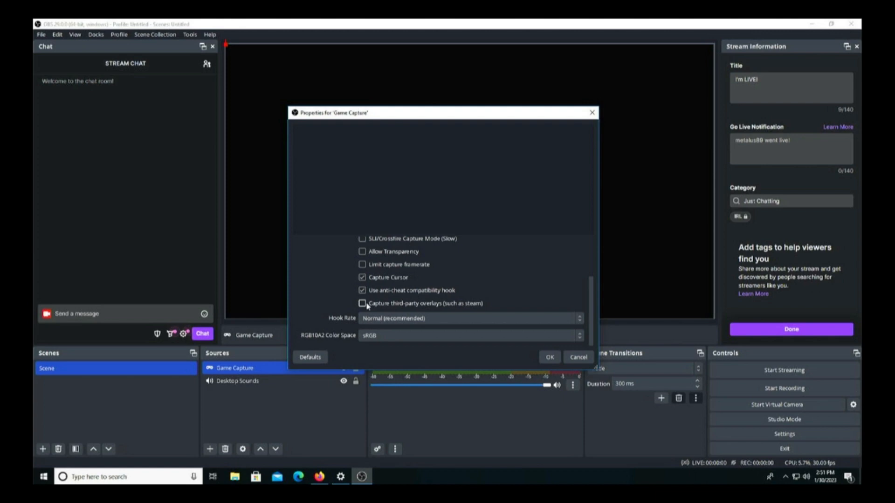
scroll(372, 280, "up", 1)
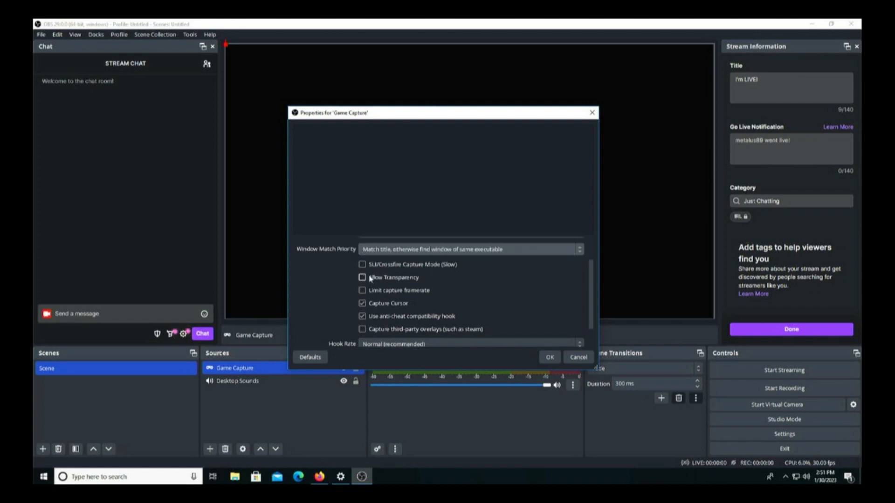
scroll(369, 278, "up", 1)
scroll(453, 300, "down", 2)
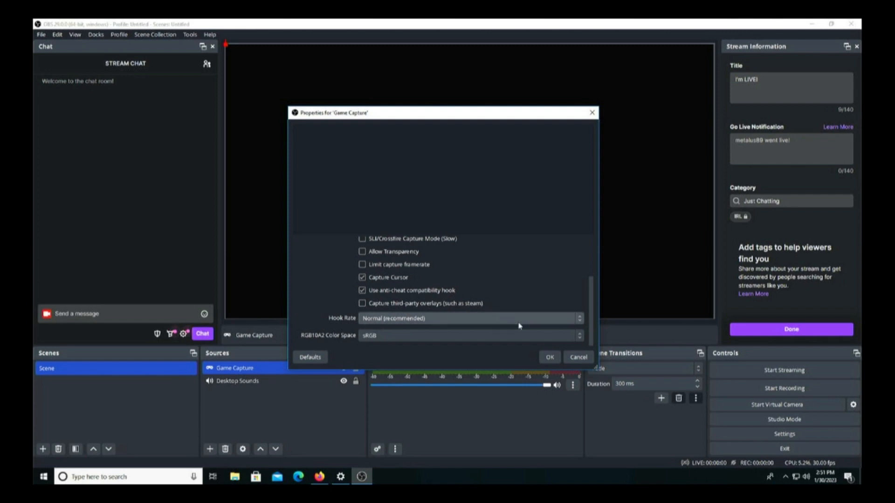
left_click(549, 358)
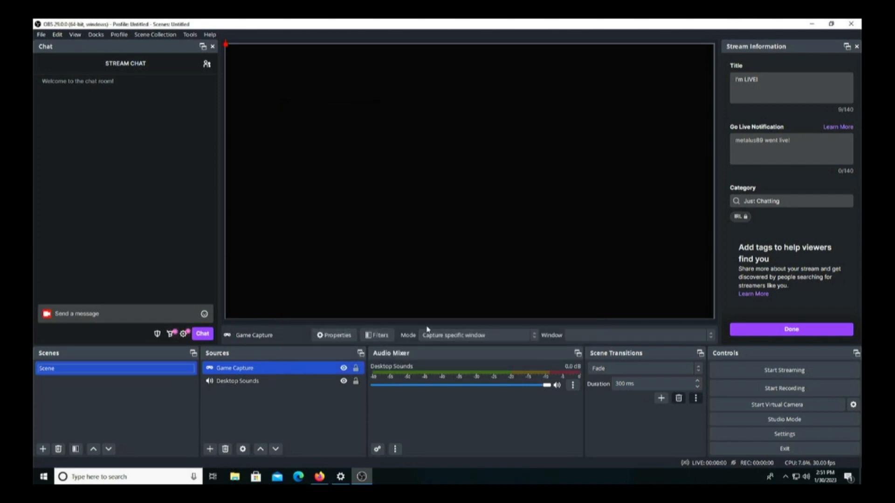
left_click(589, 338)
left_click(589, 339)
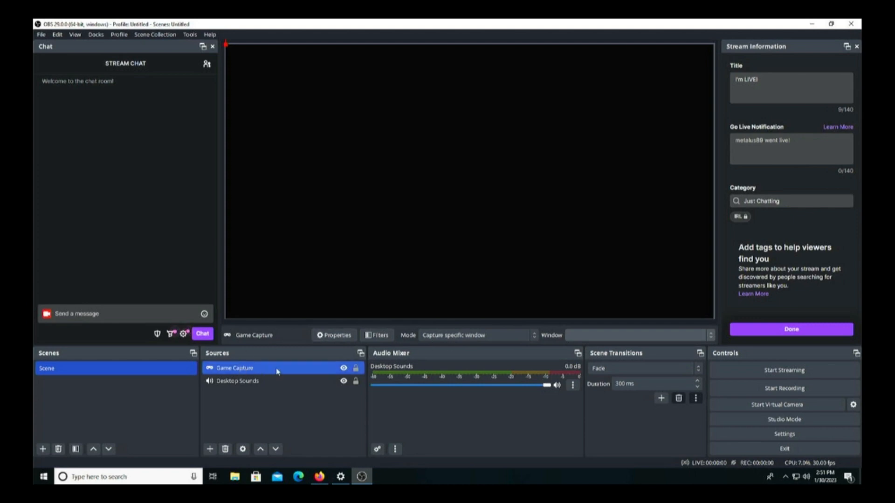
left_click(605, 342)
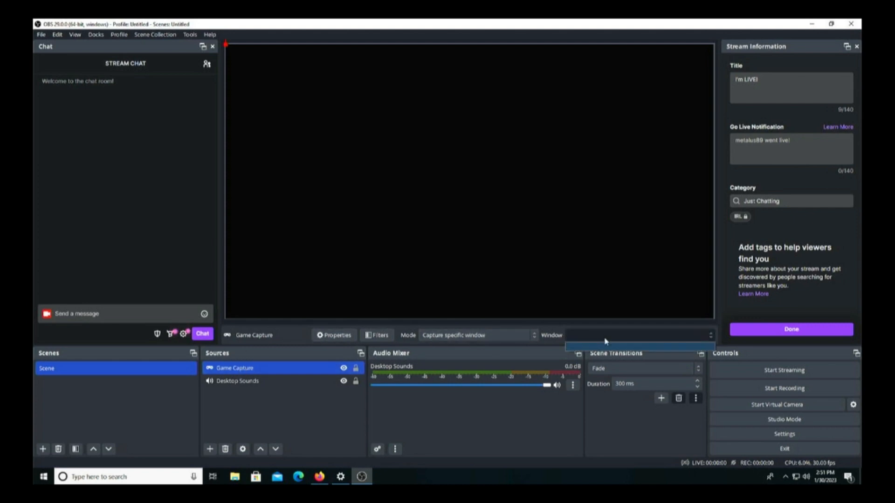
left_click(605, 341)
left_click(606, 342)
left_click(594, 349)
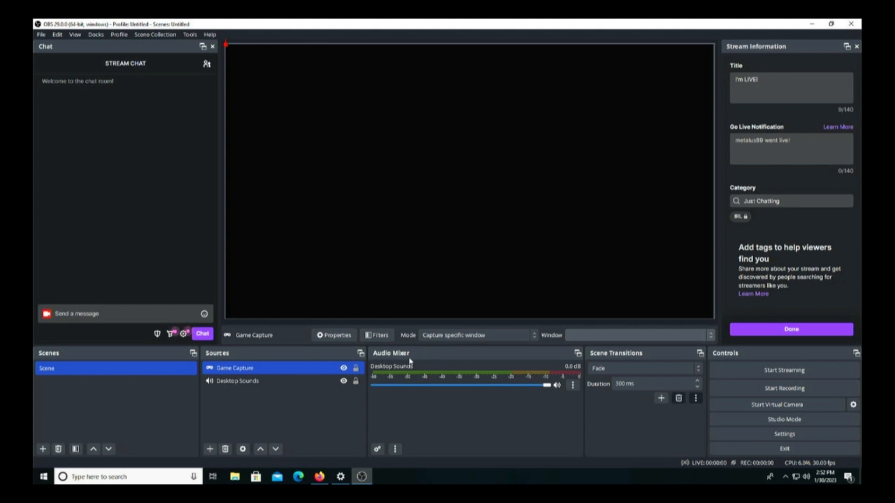
left_click(300, 404)
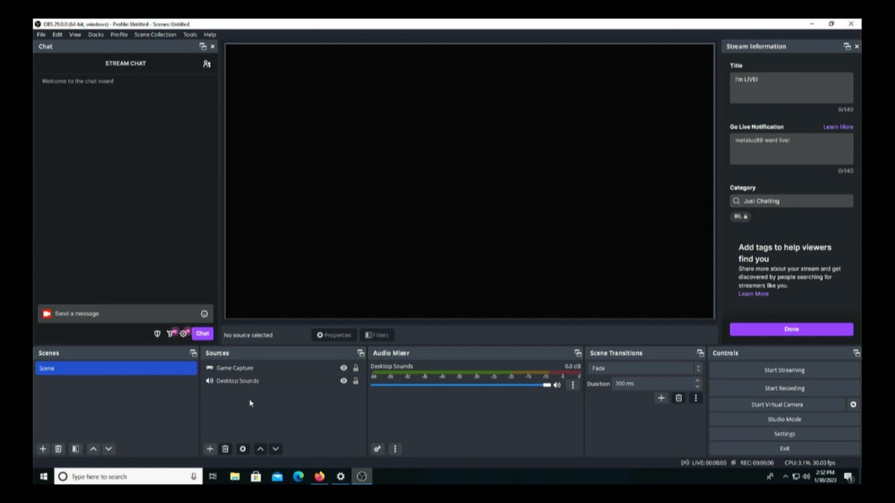
Maximize Firefox, close both OBS tabs, and leave a blank new tab open
left_click(320, 476)
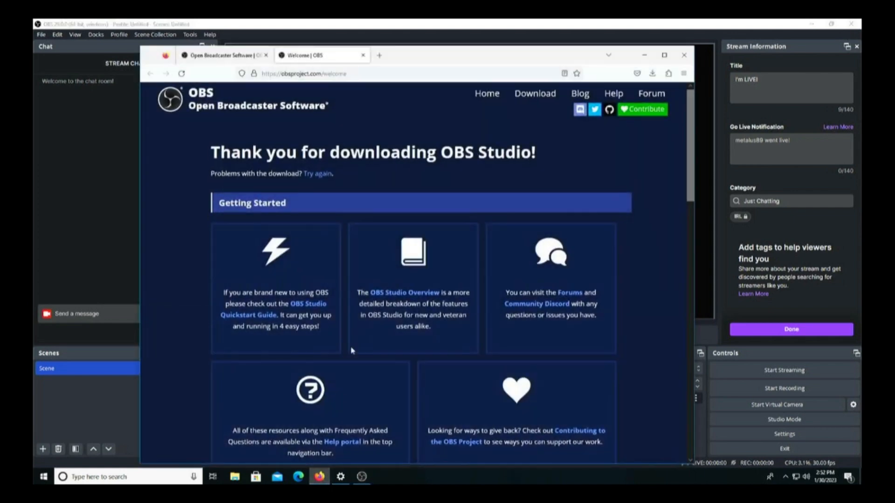
left_click(664, 56)
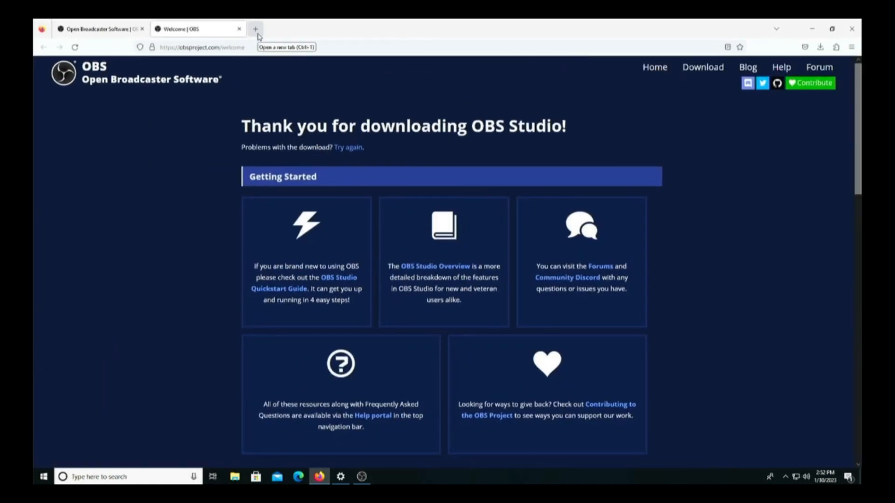
left_click(239, 29)
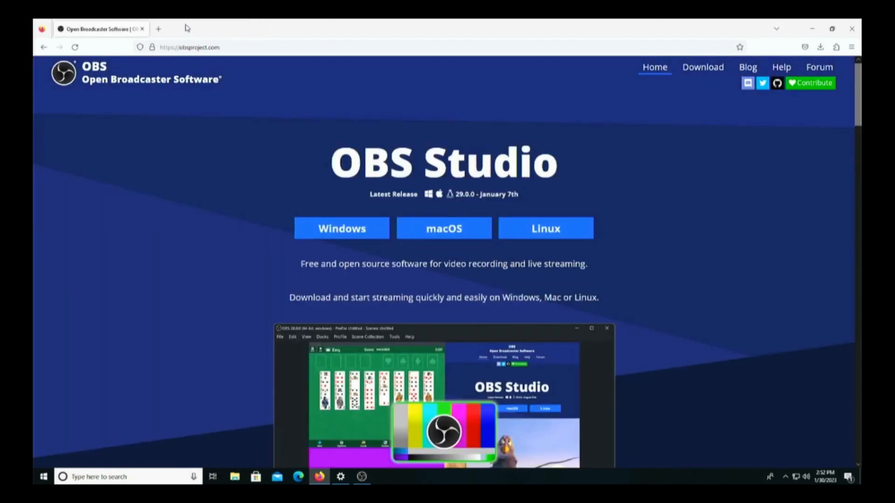
left_click(158, 29)
left_click(142, 29)
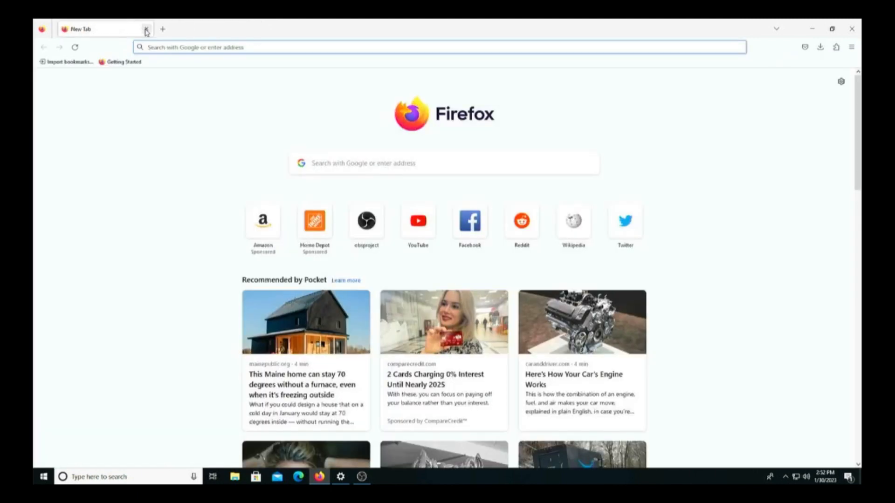
Go to streamelements.com in the new tab
left_click(198, 47)
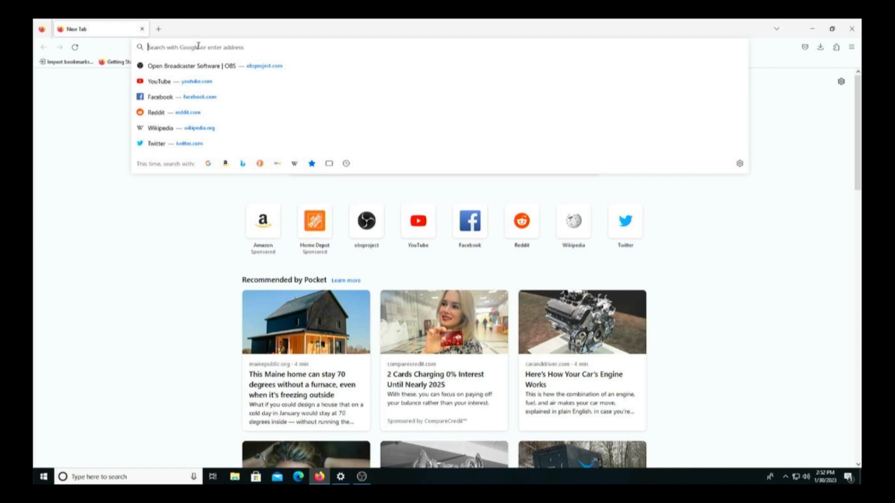
type("s")
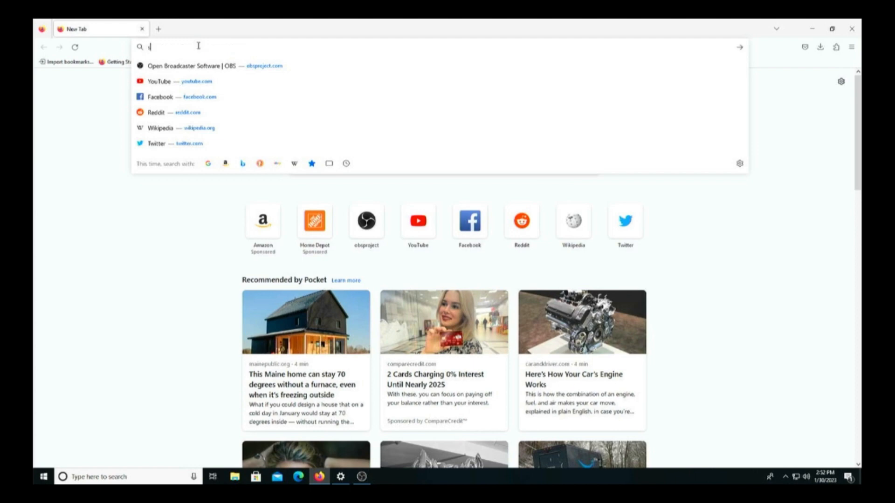
type("treamelements")
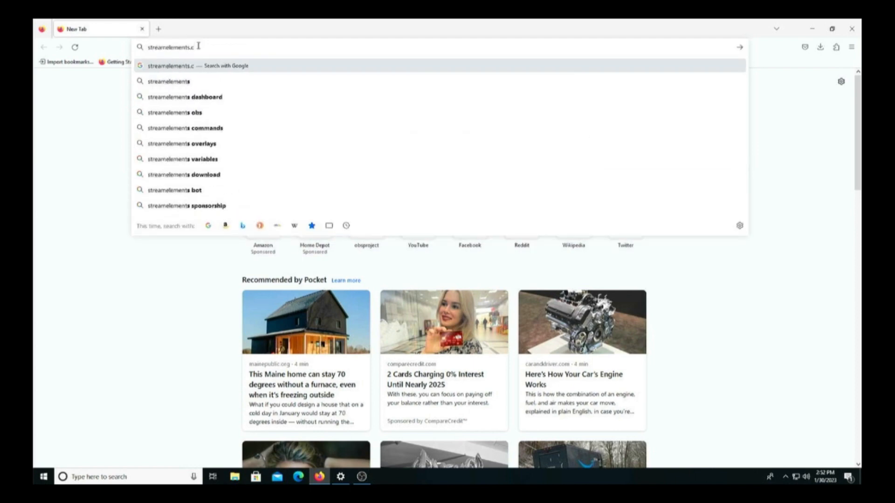
key("Return")
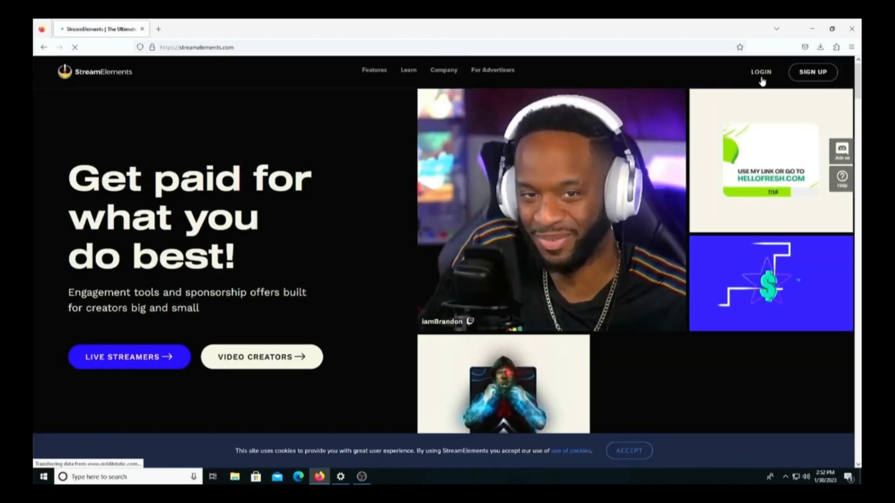
Log in to StreamElements with Twitch, entering the account username and password
left_click(761, 75)
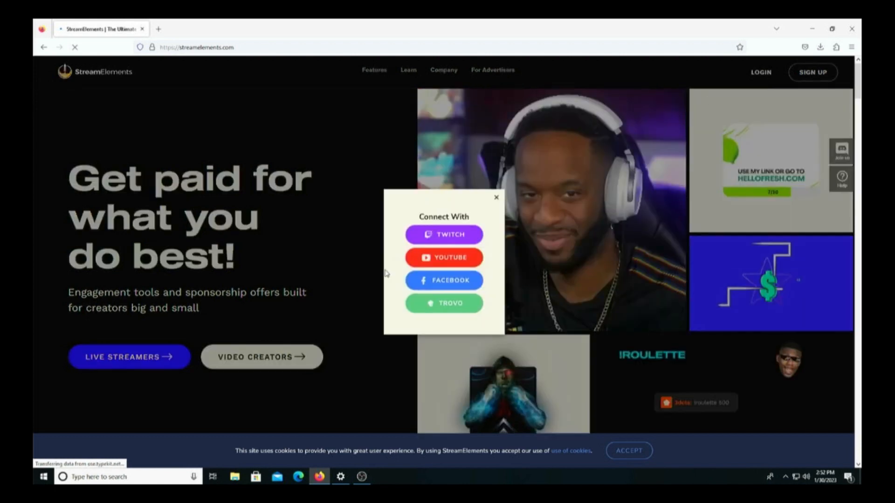
left_click(424, 257)
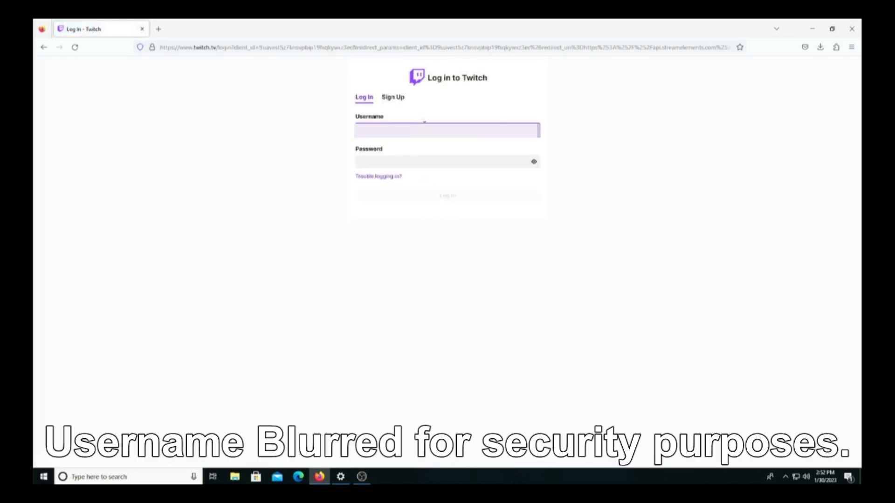
key("Tab")
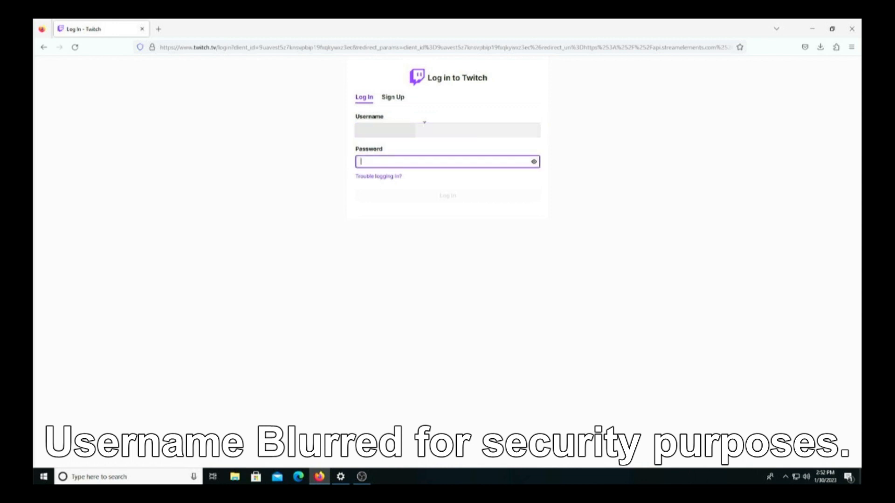
type("•••••••••")
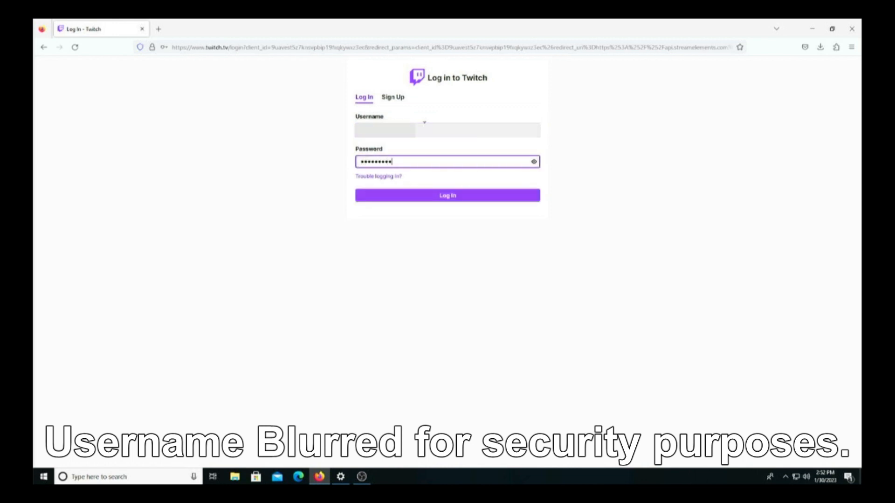
type("•••••")
key("BackSpace")
key("BackSpace")
key("BackSpace")
key("BackSpace")
key("BackSpace")
key("BackSpace")
key("BackSpace")
key("BackSpace")
key("BackSpace")
key("BackSpace")
key("BackSpace")
type("••••••")
key("Return")
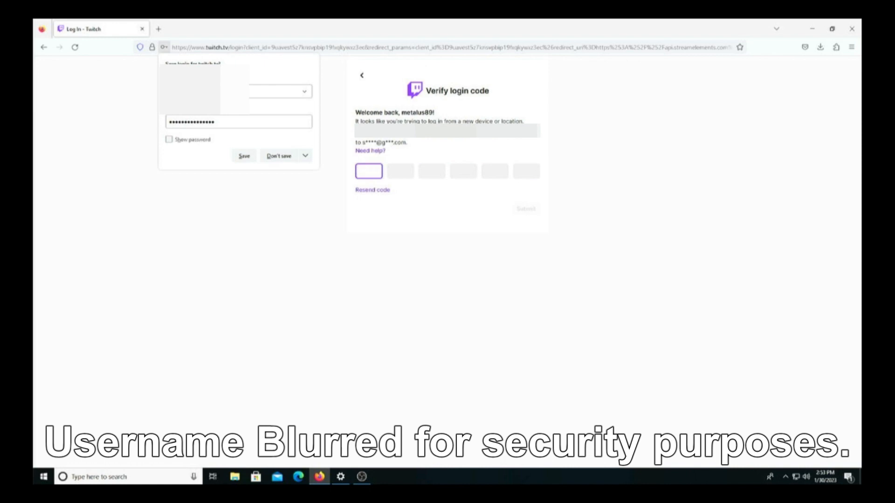
Decline saving the login, enter the emailed verification code, and authorize StreamElements
left_click(283, 157)
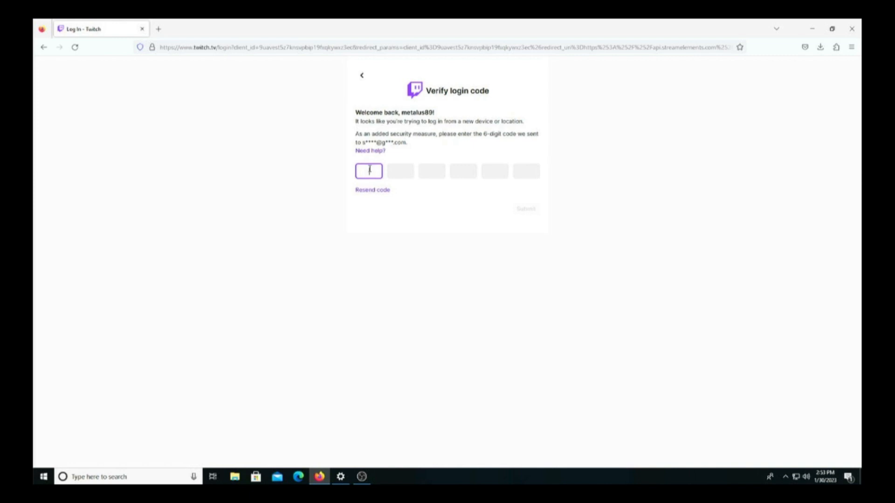
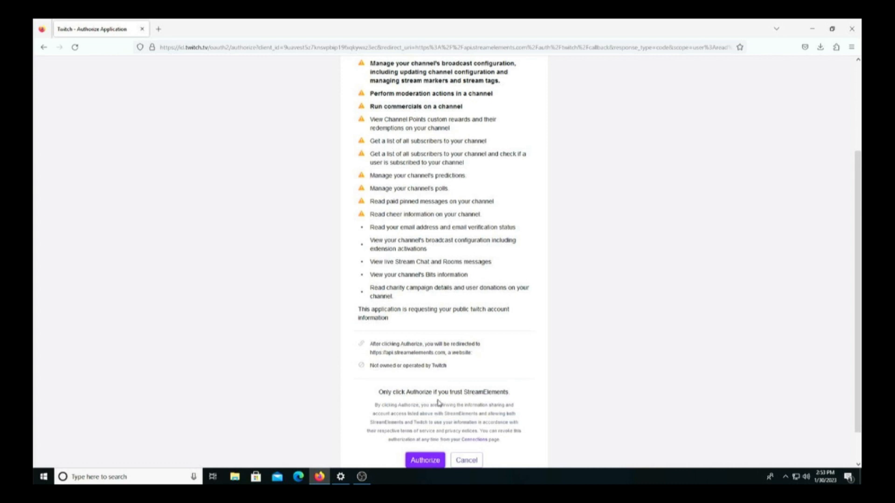
left_click(426, 460)
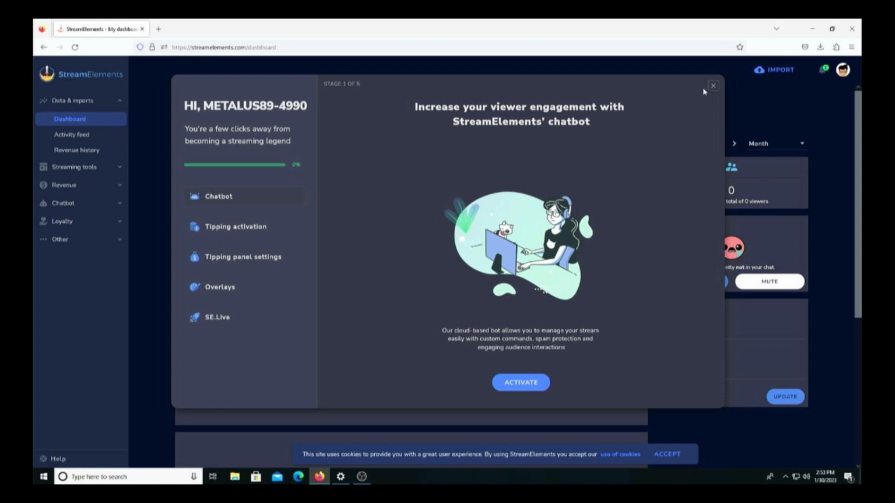
Close the setup guide, open Overlays gallery under Streaming tools, and scroll down to All themes
left_click(713, 85)
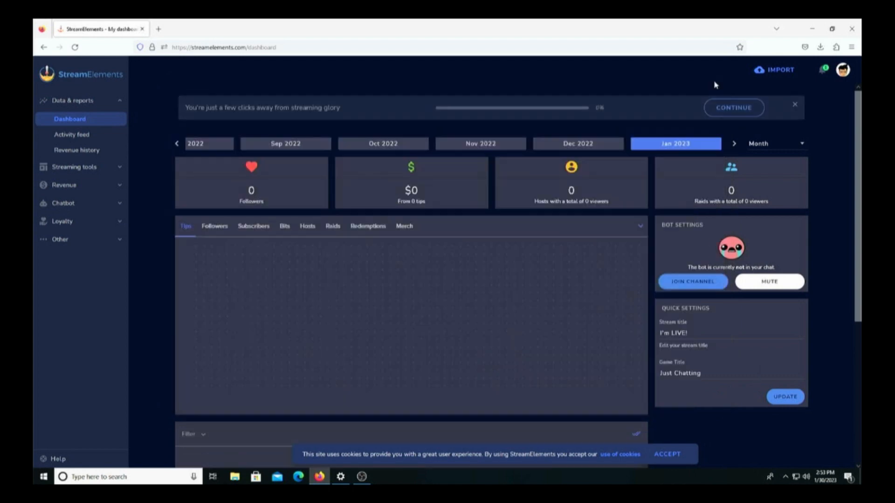
left_click(109, 169)
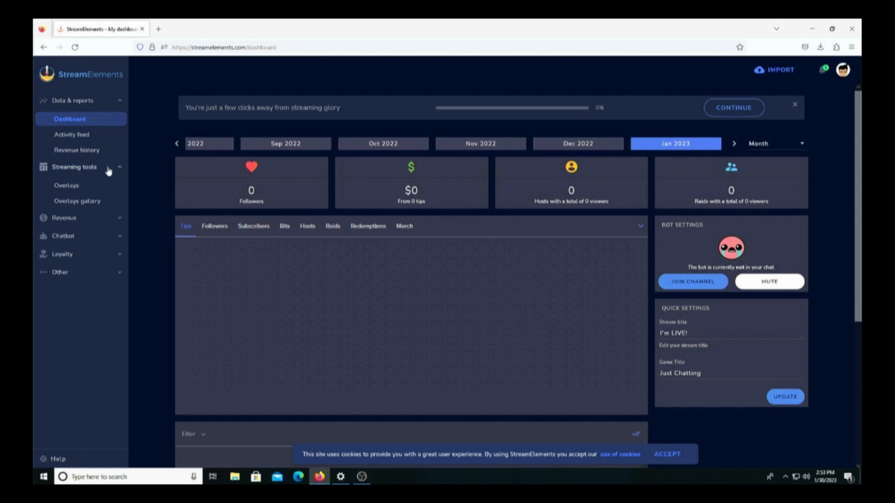
left_click(84, 204)
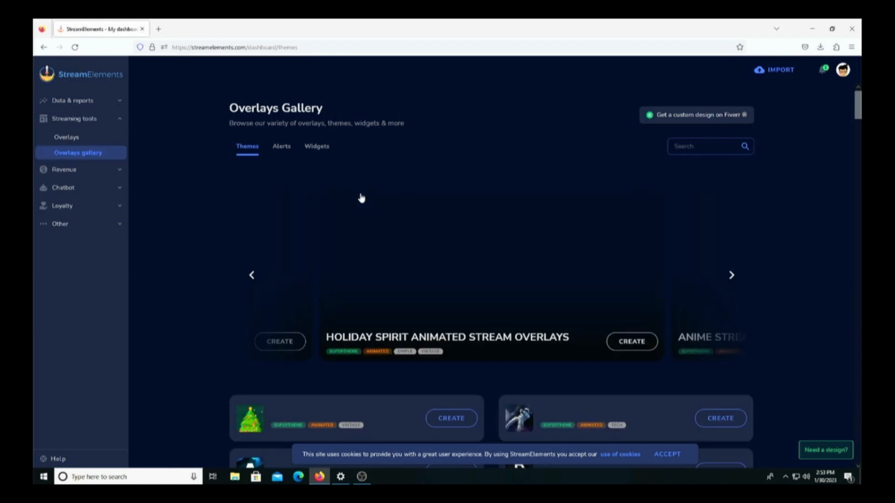
scroll(491, 223, "down", 5)
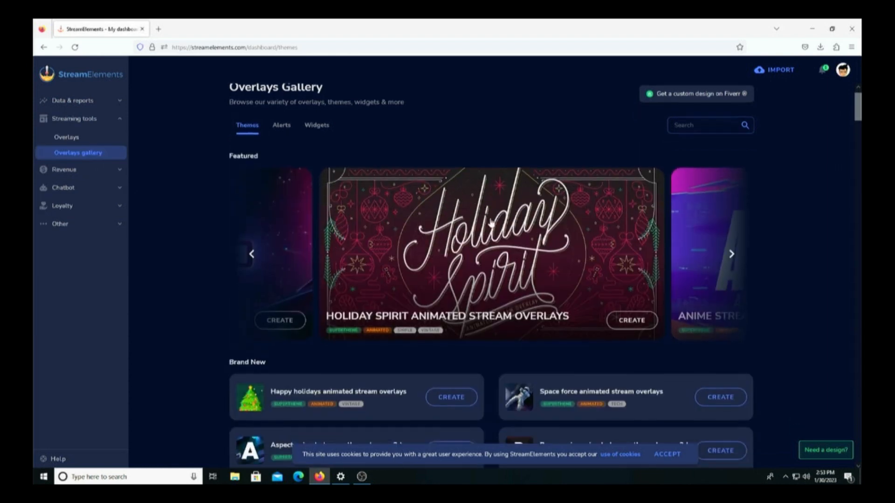
scroll(492, 224, "down", 3)
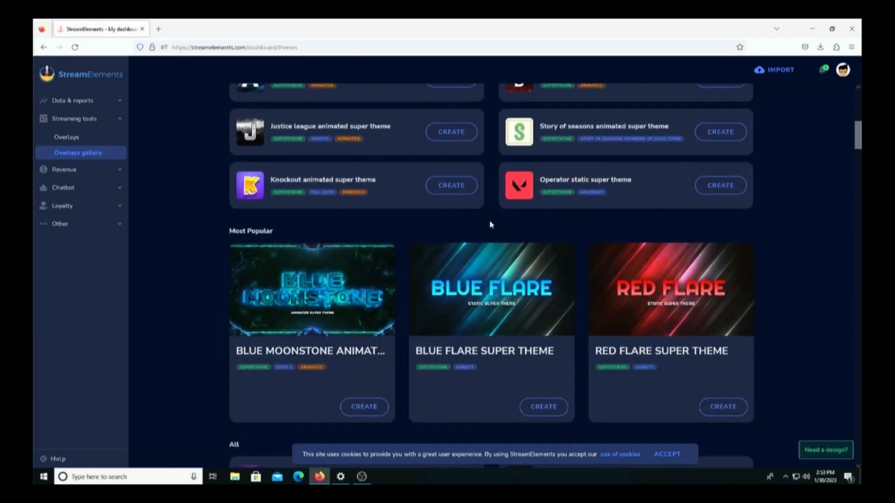
scroll(490, 225, "down", 2)
scroll(490, 225, "down", 6)
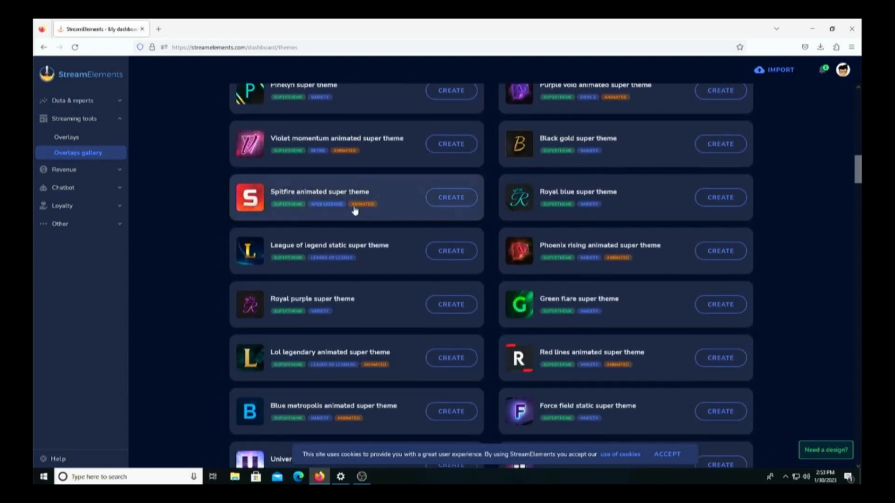
Preview the Spitfire animated super theme's scenes, including Starting Soon, Be Right Back and Stream Ended
left_click(320, 193)
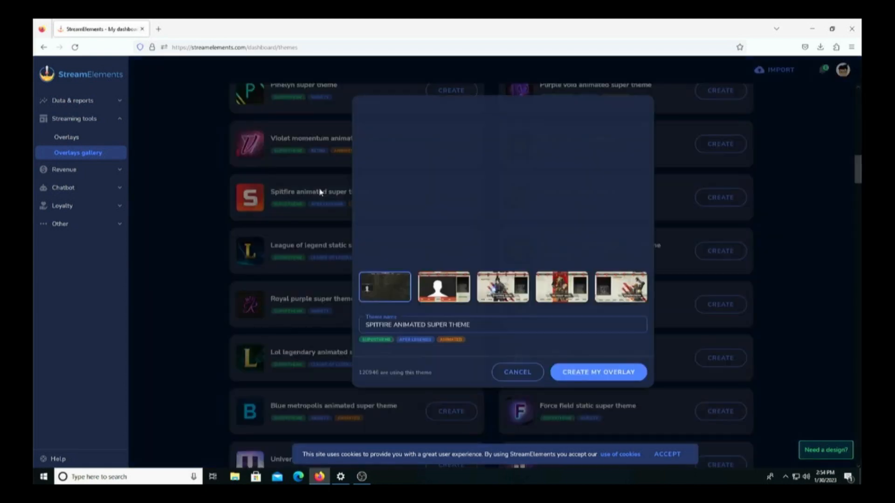
left_click(454, 283)
left_click(503, 288)
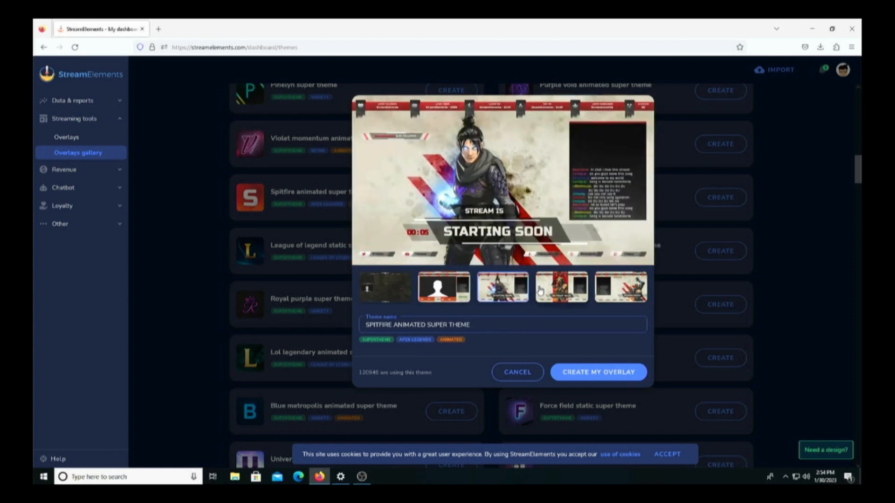
left_click(569, 290)
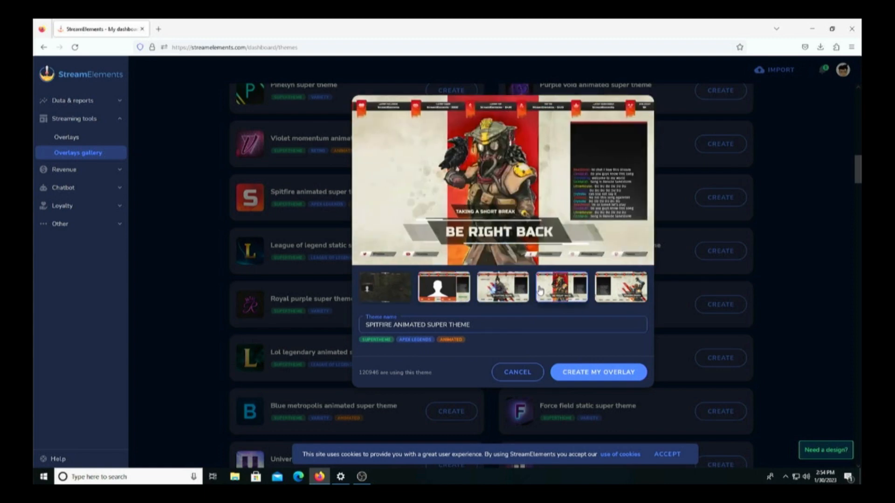
left_click(599, 289)
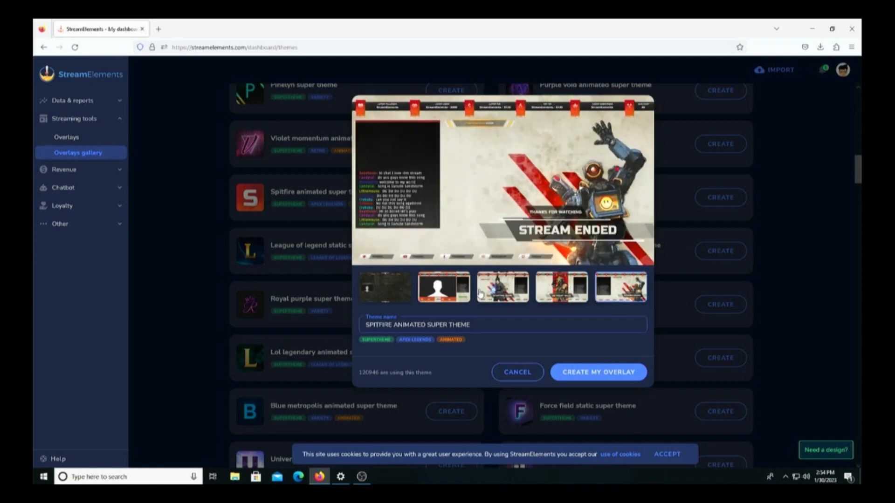
left_click(433, 291)
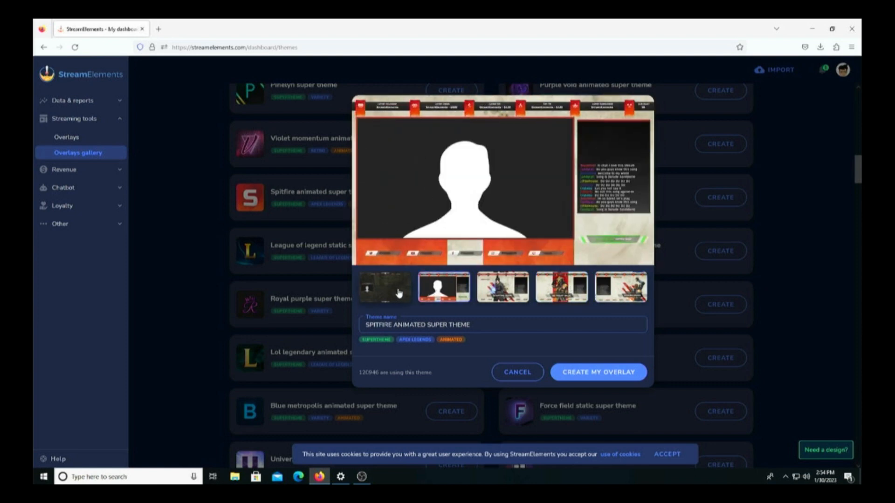
left_click(400, 294)
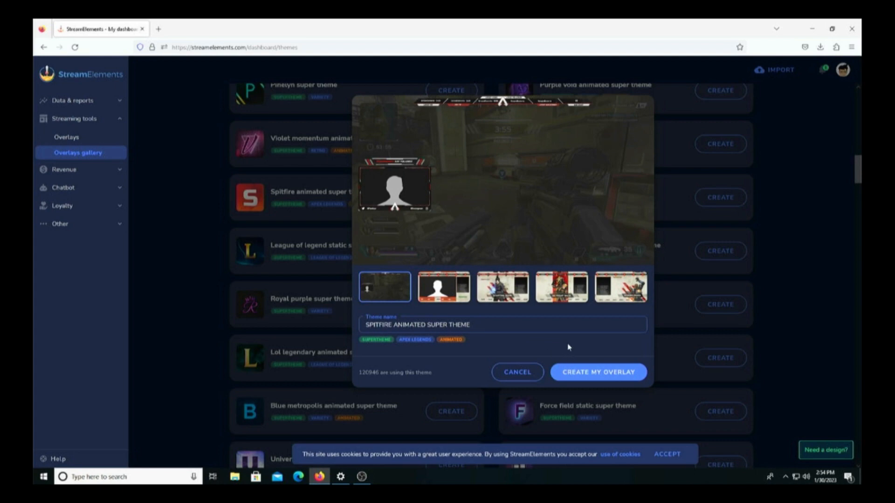
Create overlays from the Spitfire theme and go to My Overlays
left_click(591, 376)
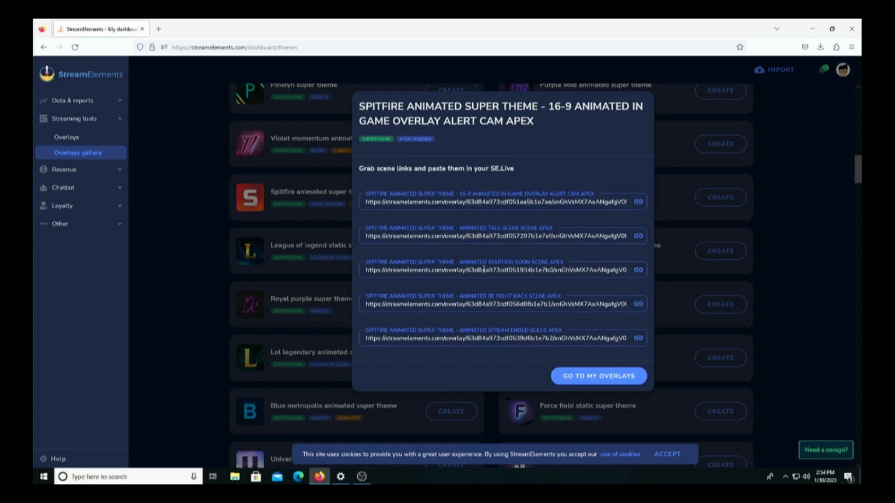
left_click(599, 381)
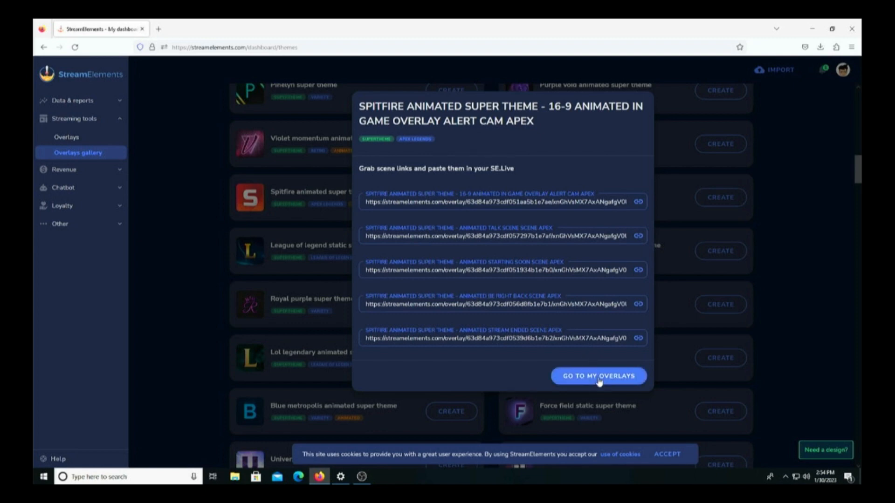
left_click(600, 380)
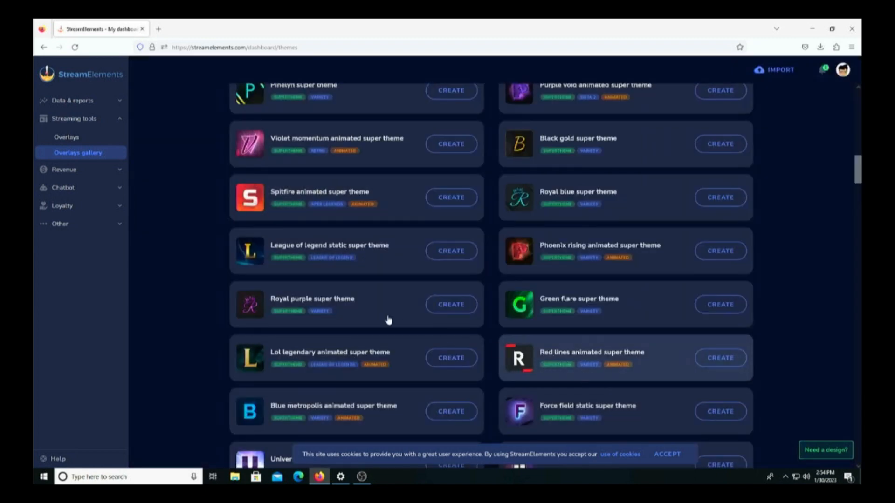
Open the Spitfire 16-9 in-game overlay from My Overlays in the editor
left_click(70, 137)
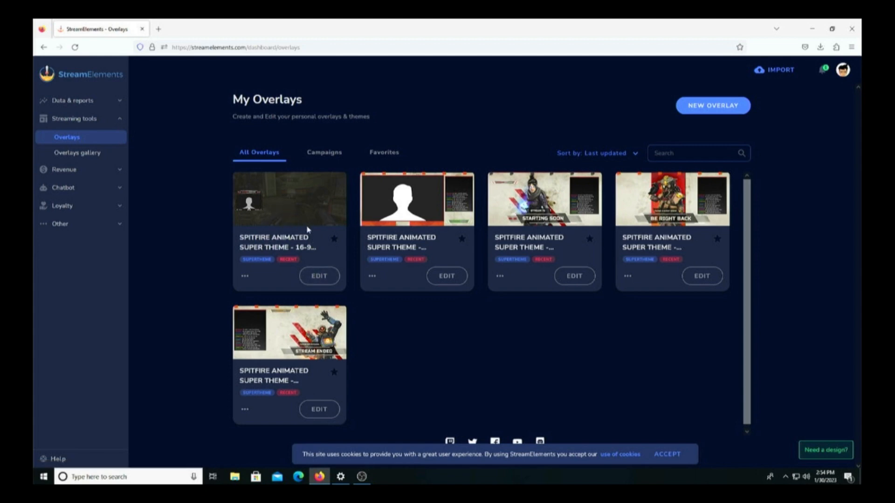
left_click(319, 276)
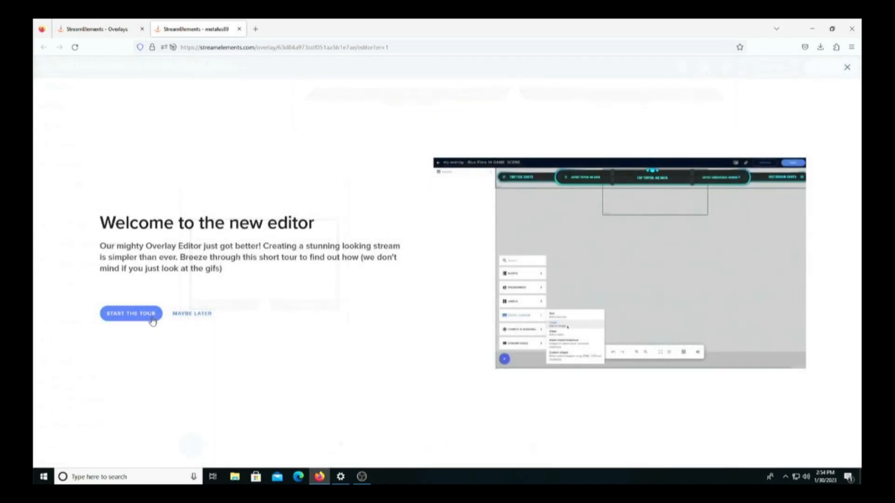
Choose Maybe Later on the welcome tour, then select the LATEST TIP and TOP TIP TEXT layers
left_click(208, 313)
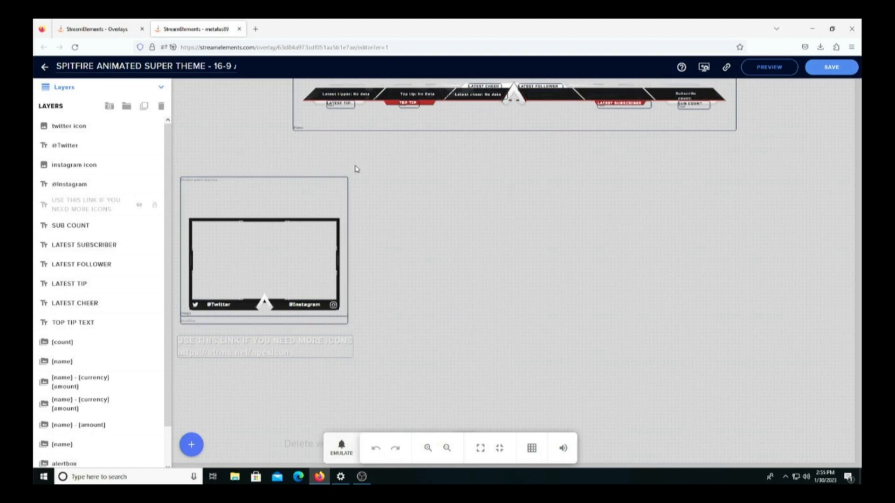
left_click(359, 94)
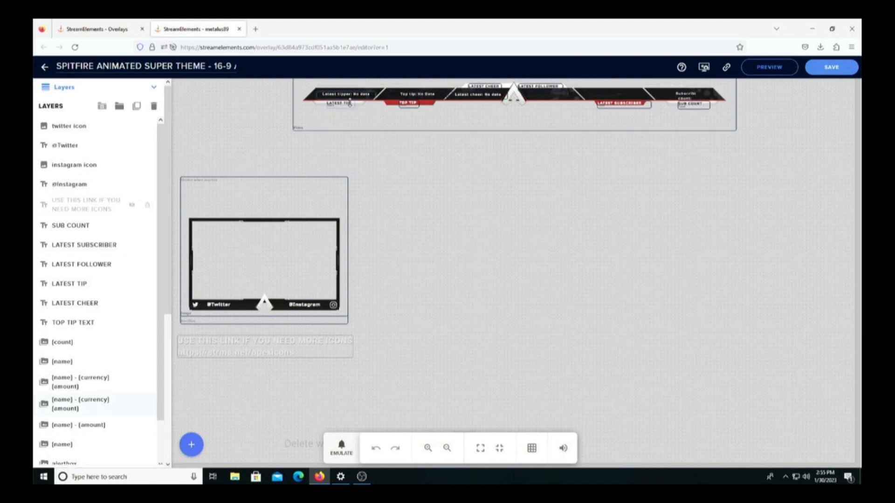
left_click(414, 94)
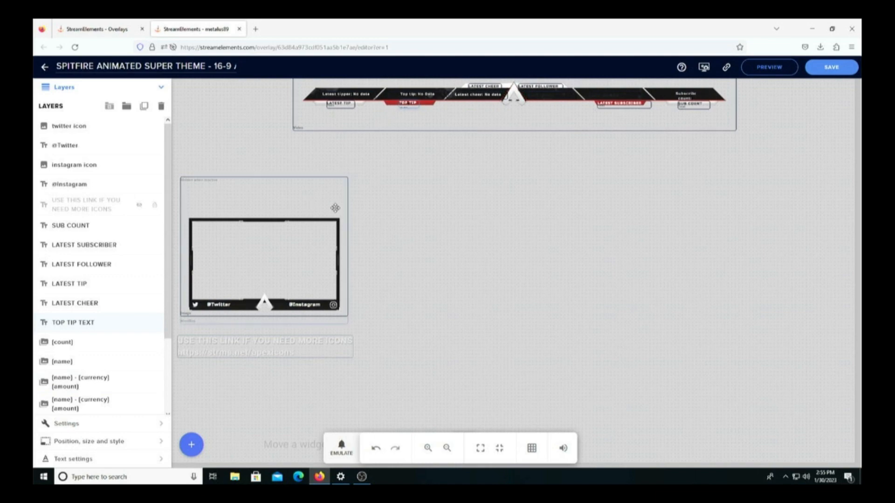
scroll(84, 261, "down", 2)
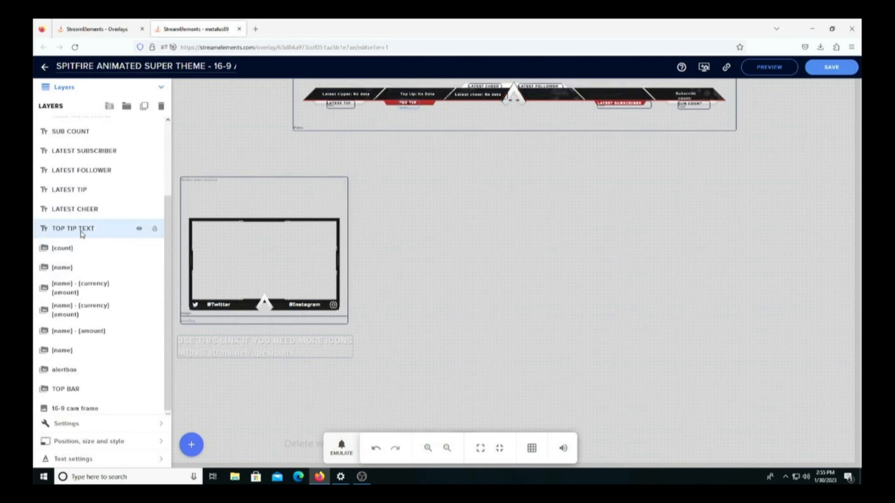
Hide the TOP TIP TEXT, LATEST TIP, LATEST SUBSCRIBER, LATEST FOLLOWER and LATEST CHEER layers
left_click(139, 228)
left_click(140, 229)
left_click(139, 229)
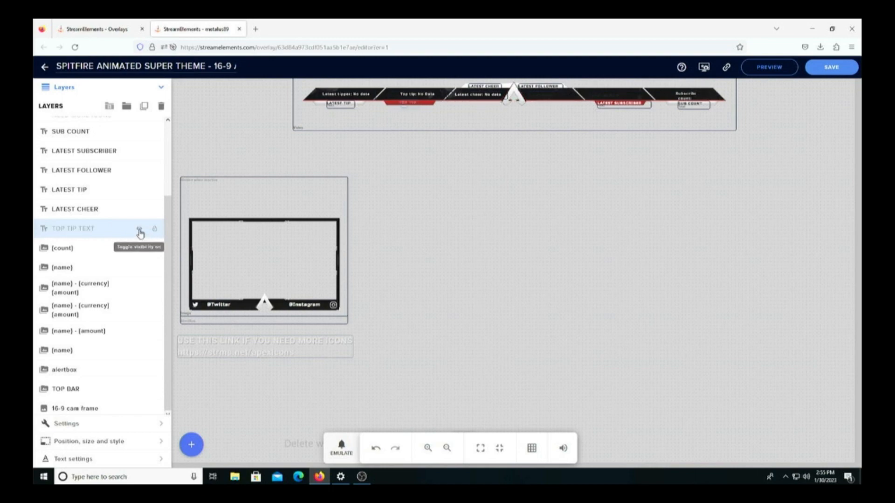
left_click(140, 229)
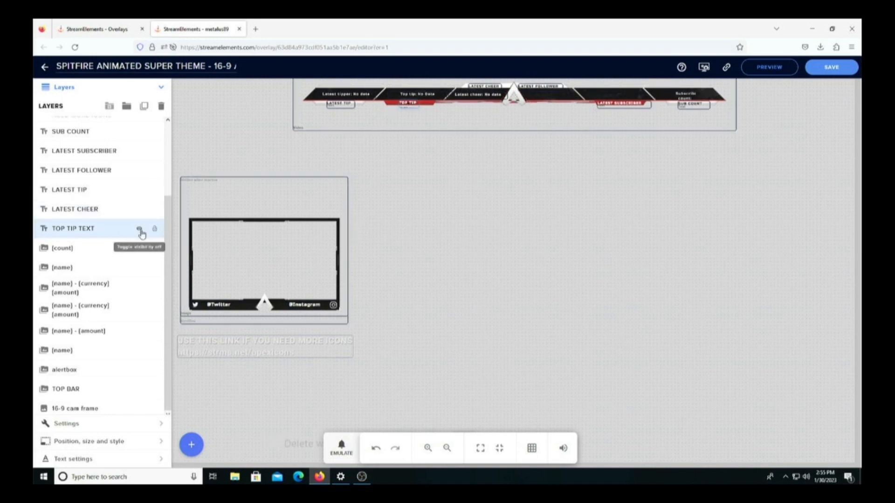
left_click(140, 231)
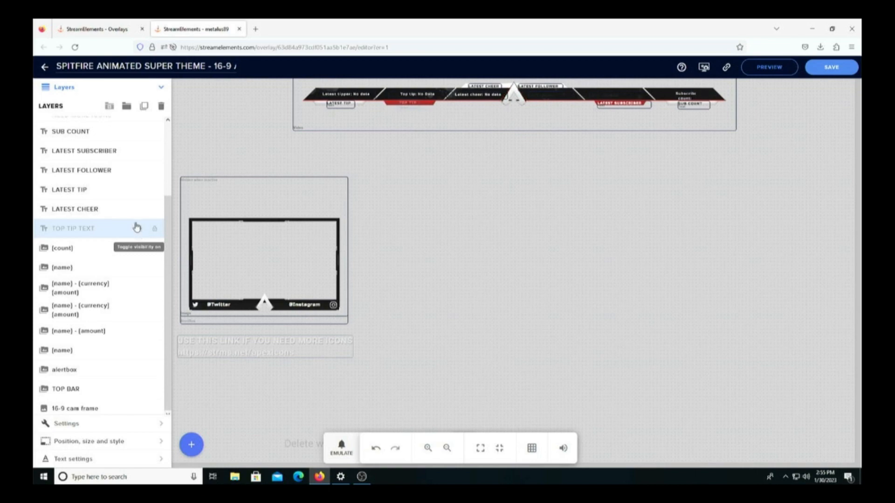
left_click(138, 231)
left_click(139, 231)
left_click(139, 191)
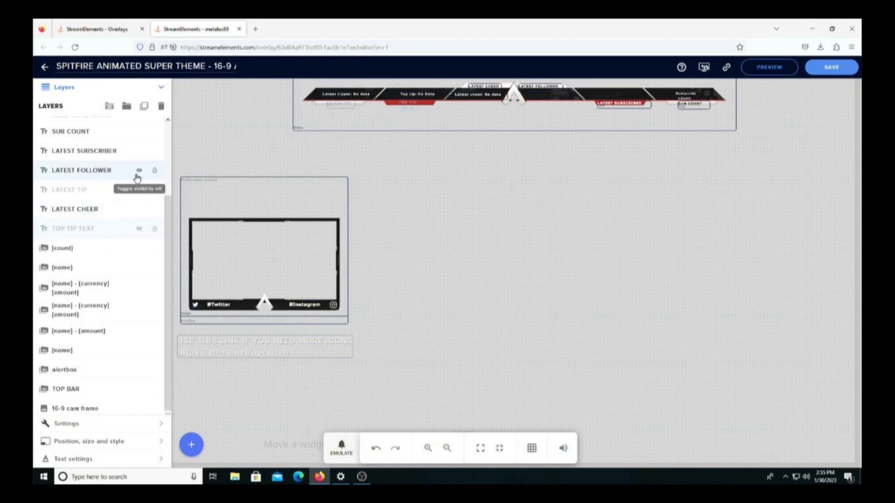
scroll(137, 178, "up", 2)
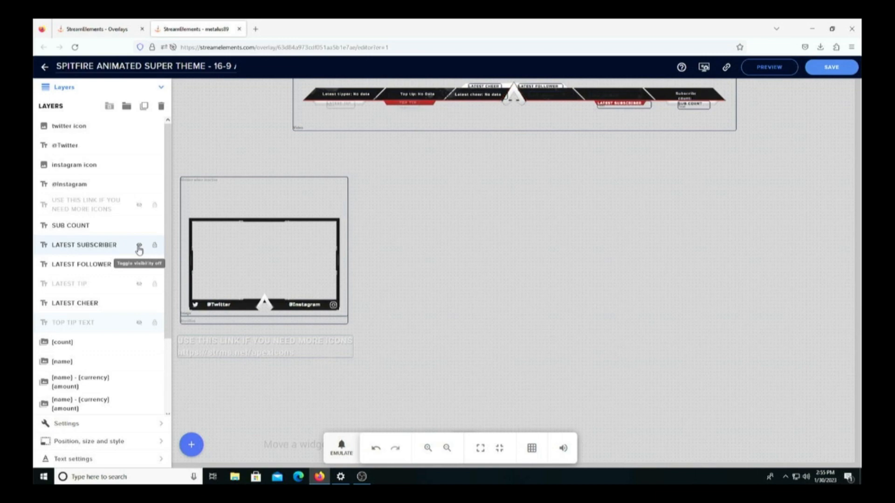
left_click(139, 246)
left_click(138, 265)
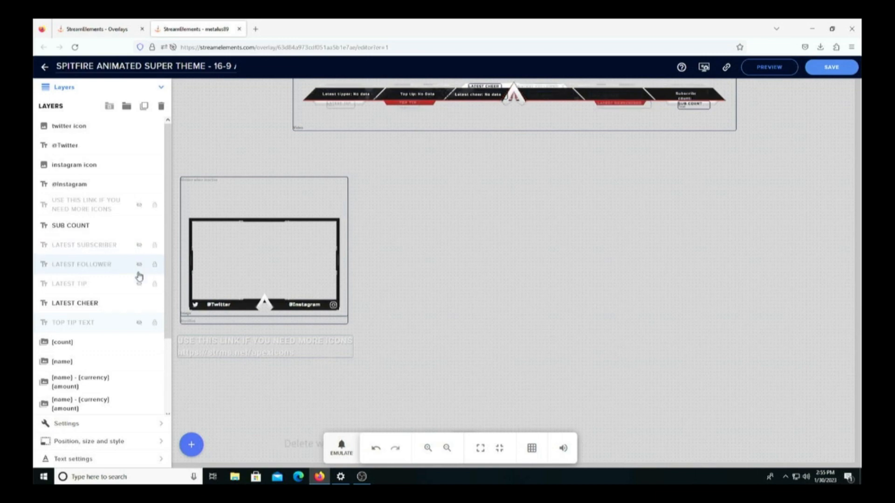
left_click(139, 304)
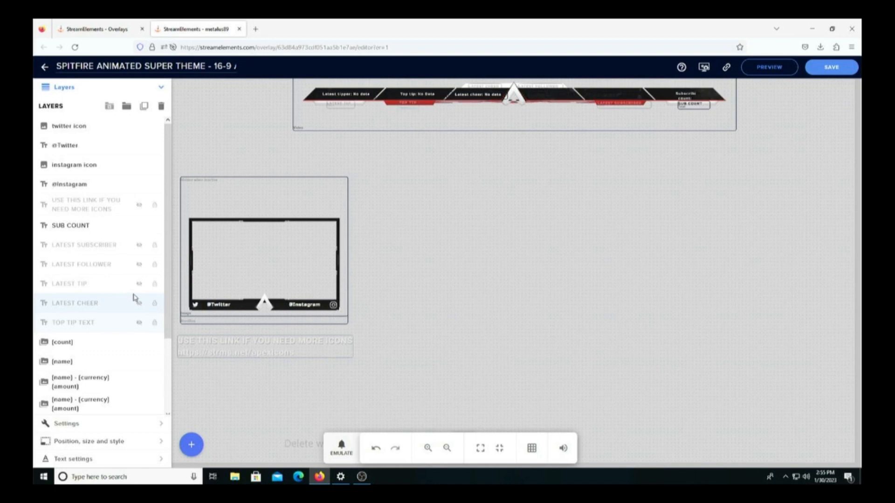
scroll(133, 299, "down", 2)
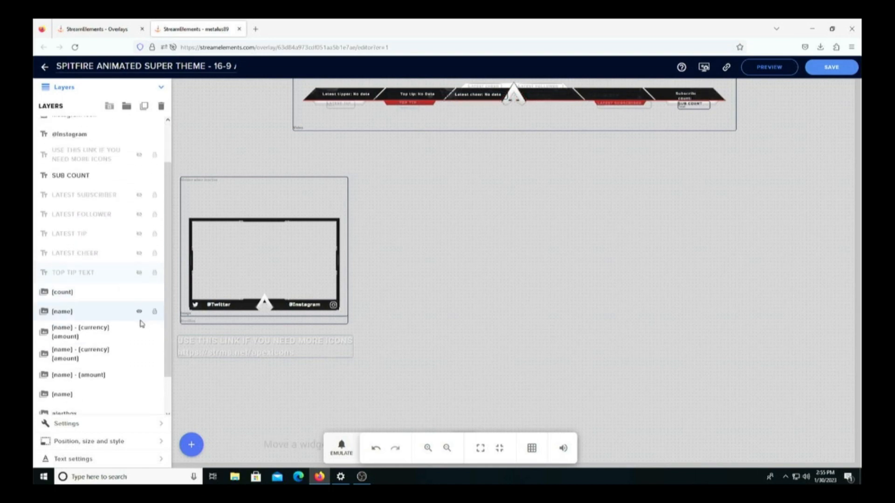
Hide the [name] - [currency], Latest tipper and [name] - [amount] layers, keeping both [name] layers visible
left_click(140, 334)
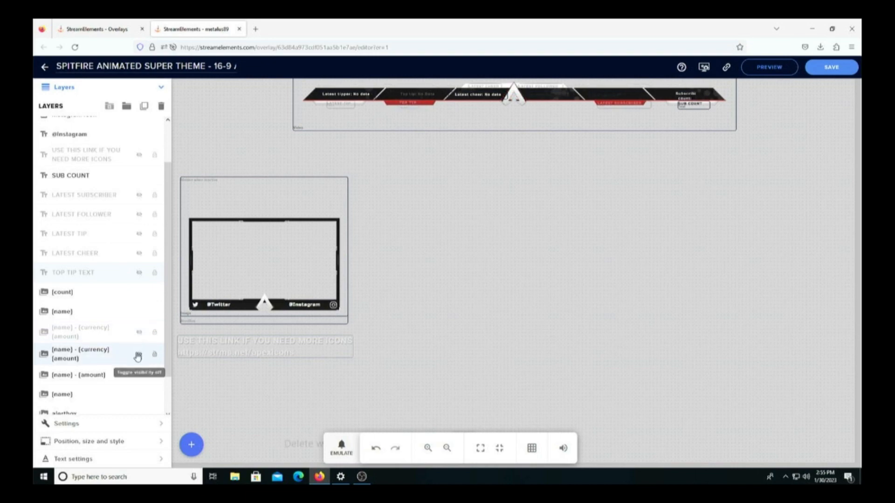
left_click(138, 355)
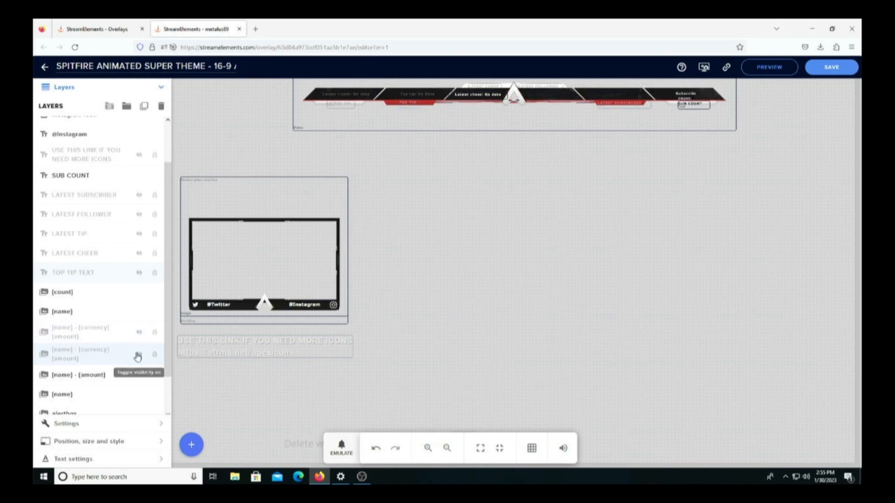
left_click(138, 356)
left_click(138, 356)
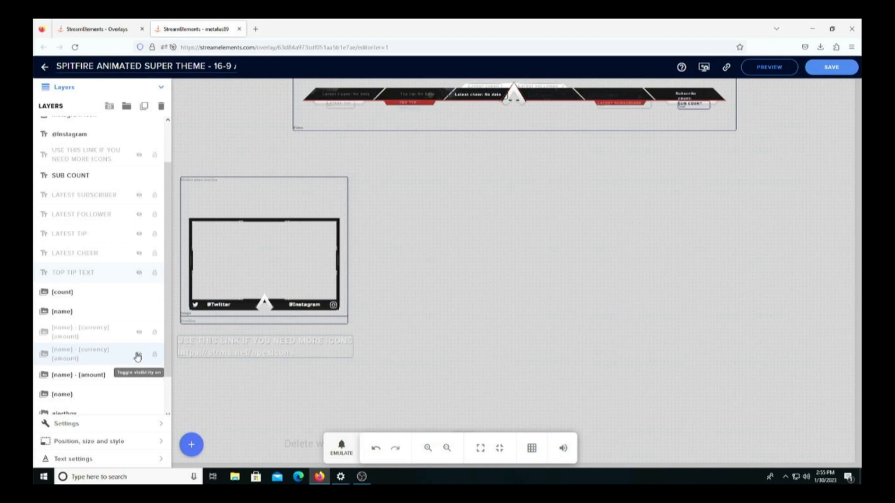
left_click(138, 377)
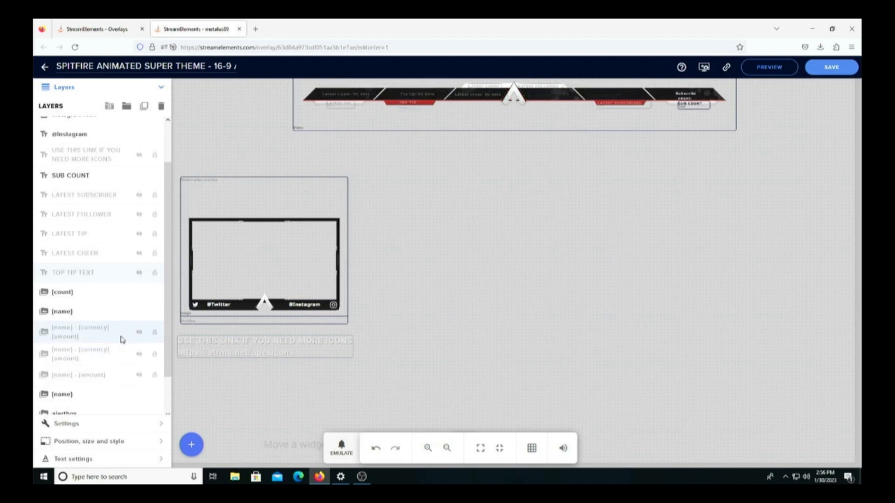
scroll(125, 333, "down", 2)
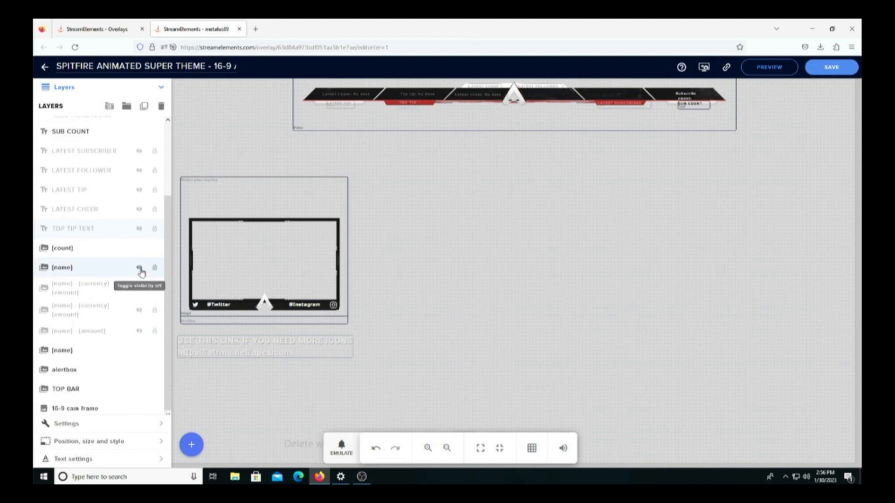
left_click(140, 269)
left_click(141, 269)
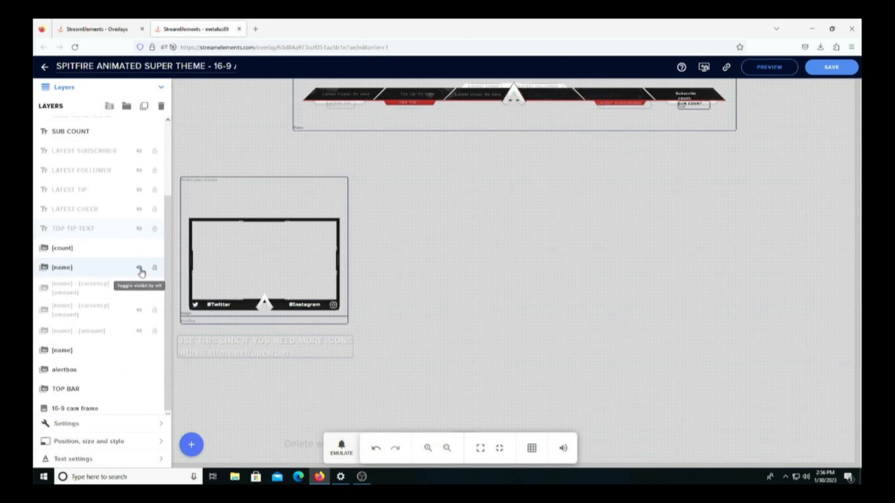
left_click(141, 269)
left_click(140, 269)
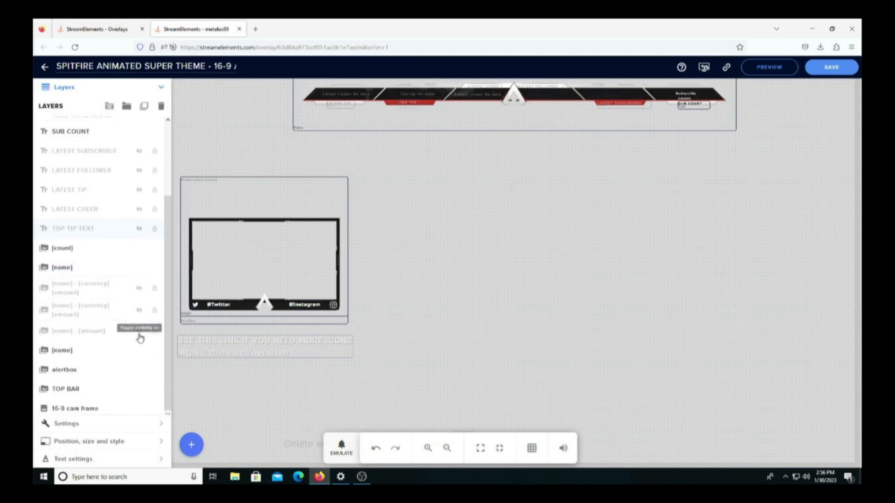
left_click(139, 350)
left_click(139, 351)
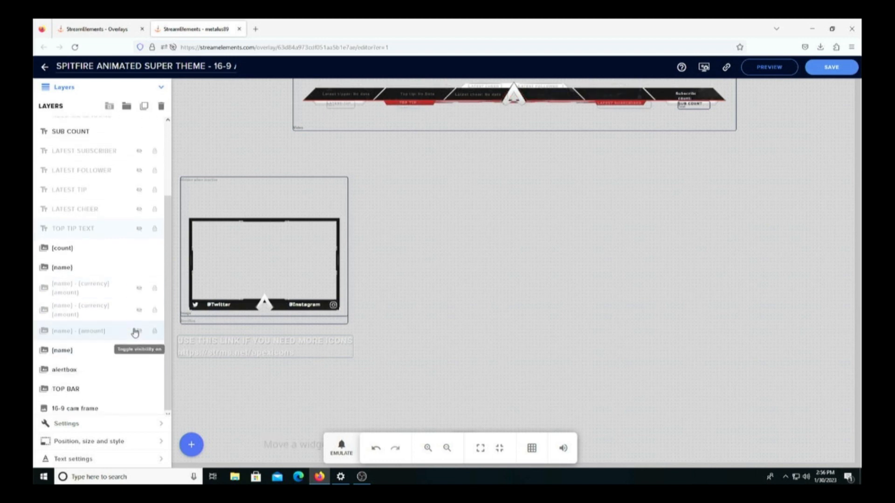
scroll(135, 332, "up", 3)
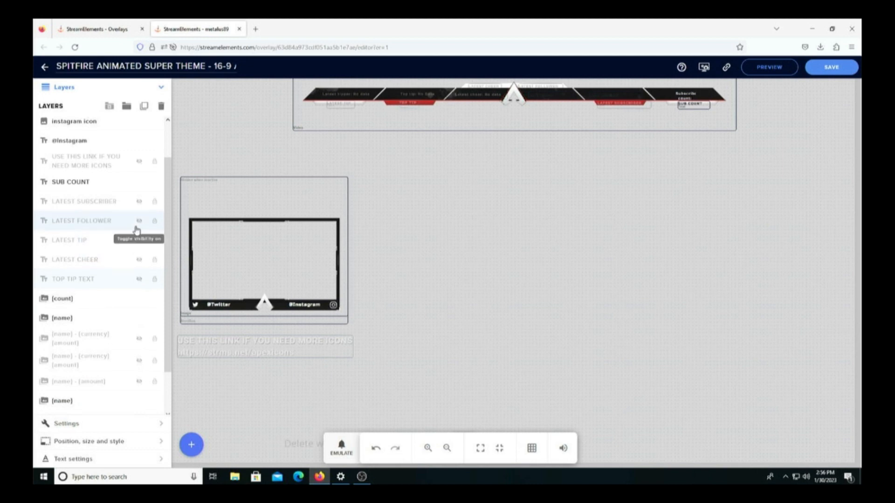
scroll(136, 231, "up", 3)
Hide the SUB COUNT and [count] layers
left_click(138, 227)
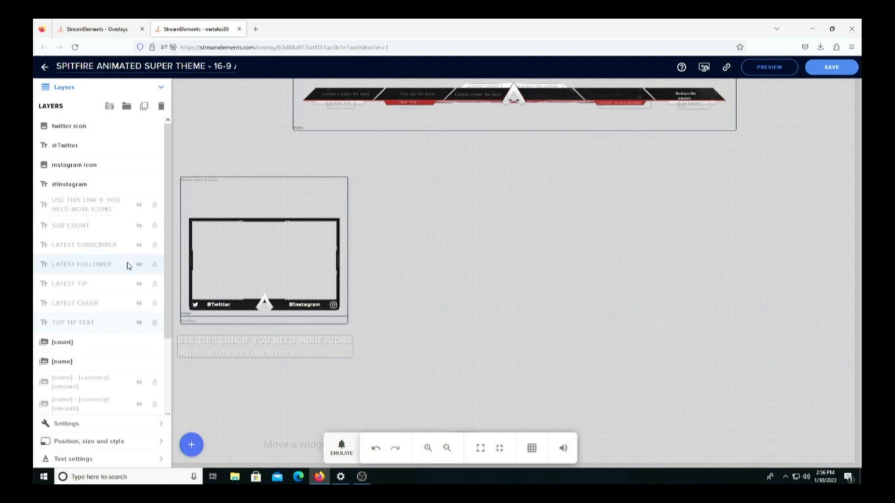
scroll(124, 293, "down", 3)
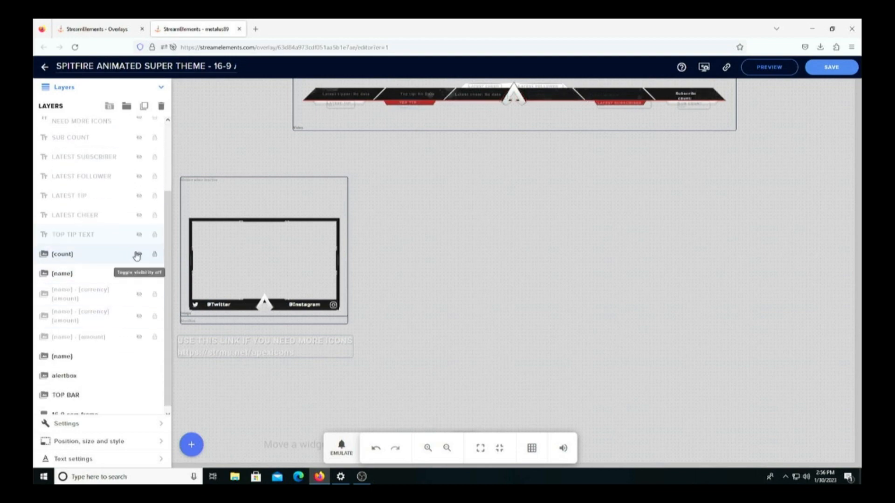
left_click(139, 255)
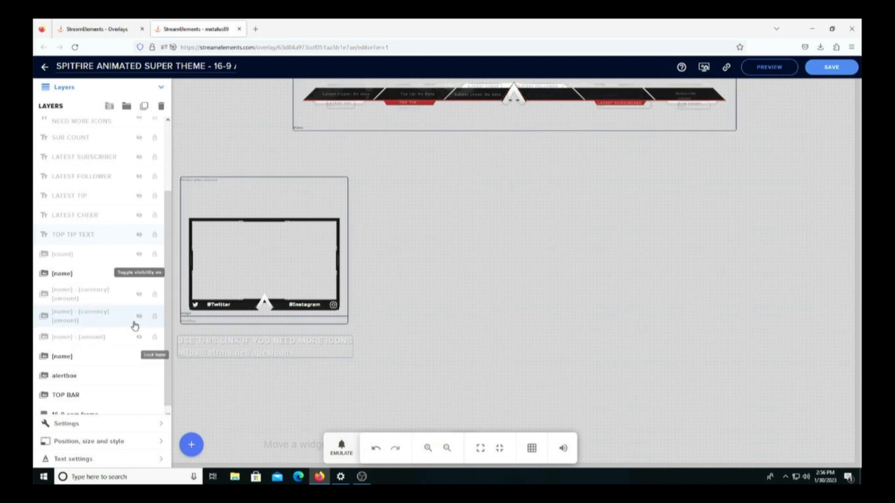
scroll(126, 315, "down", 1)
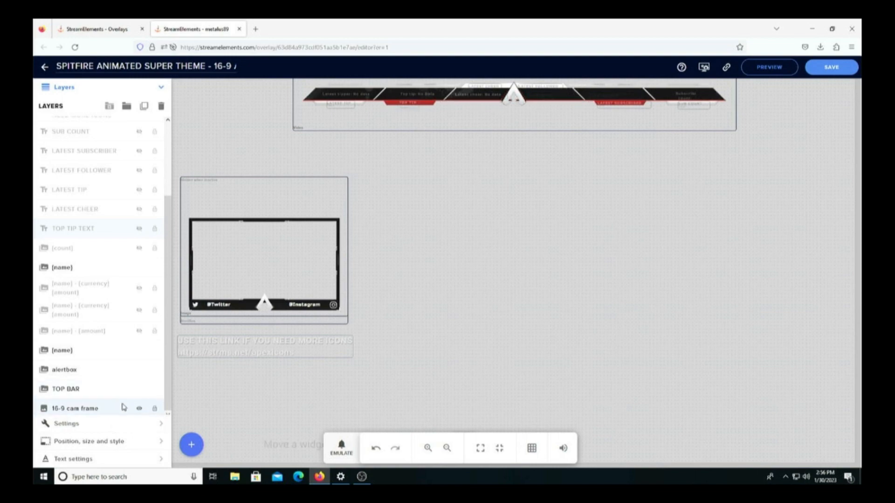
scroll(120, 360, "up", 2)
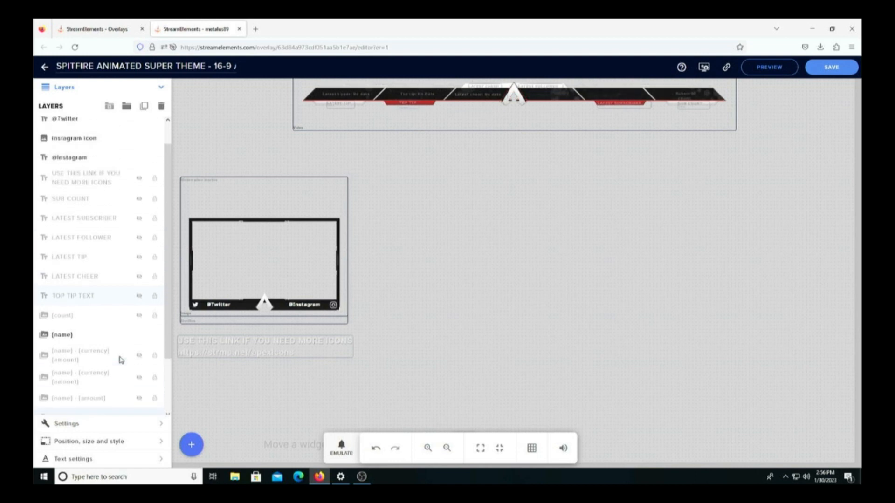
scroll(121, 360, "down", 2)
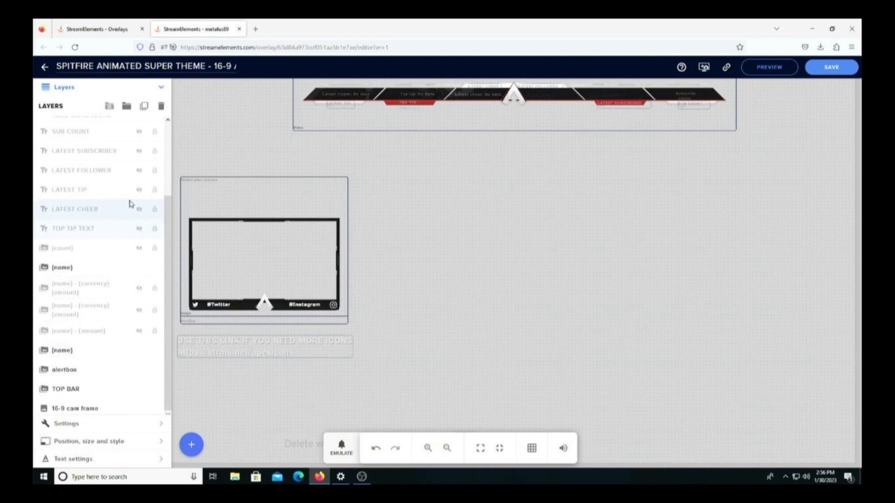
Keep the 16-9 cam frame layer visible and open its image settings
left_click(134, 412)
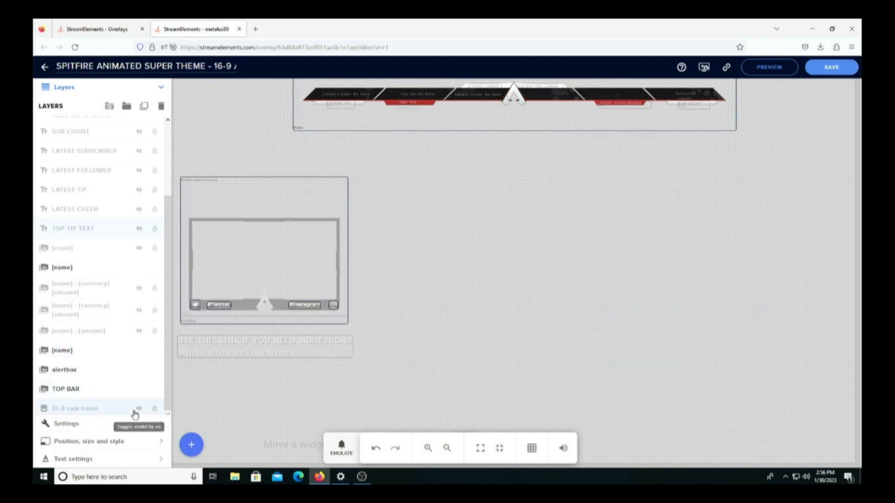
left_click(137, 434)
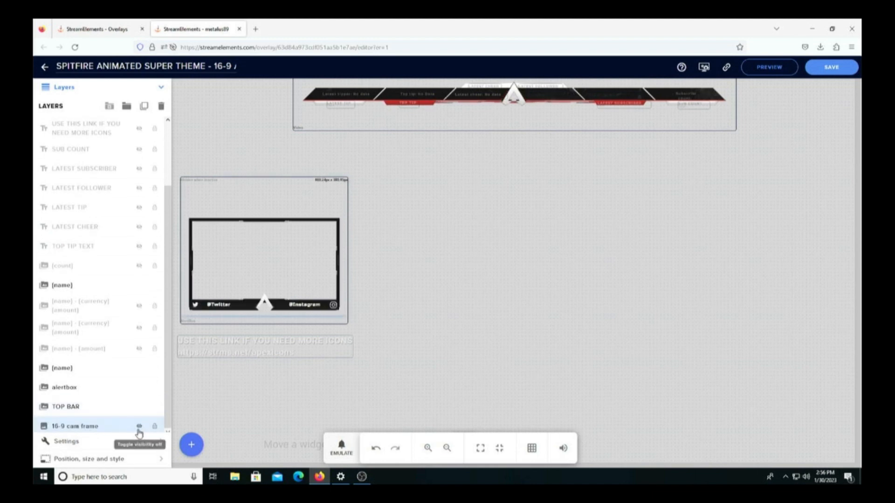
left_click(145, 443)
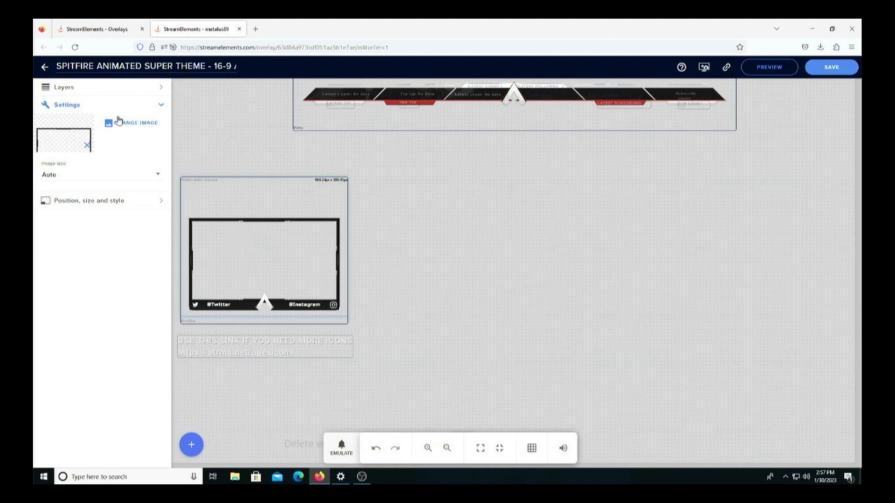
Select the [name] layer, view its Message text in Settings, then go back to the layer list
left_click(126, 92)
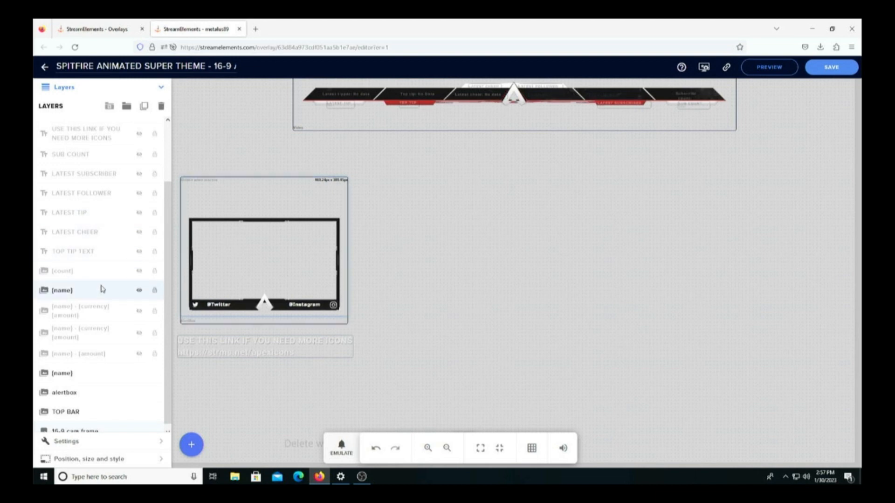
left_click(62, 292)
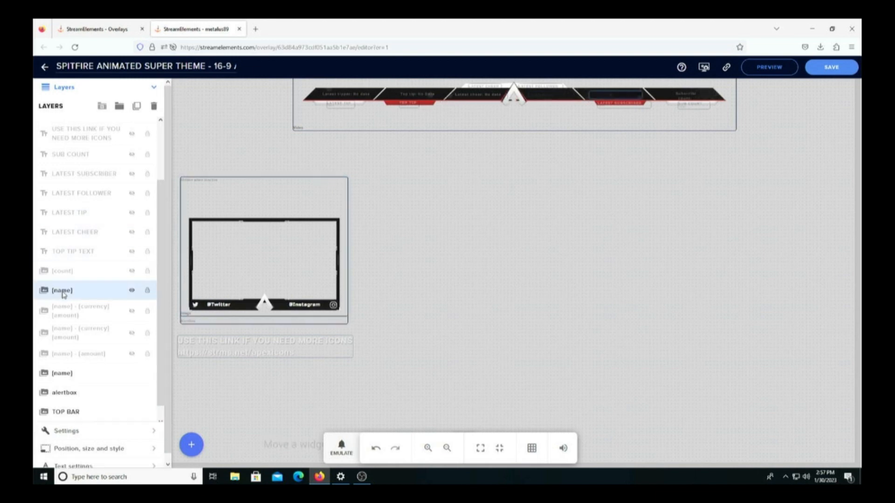
left_click(95, 425)
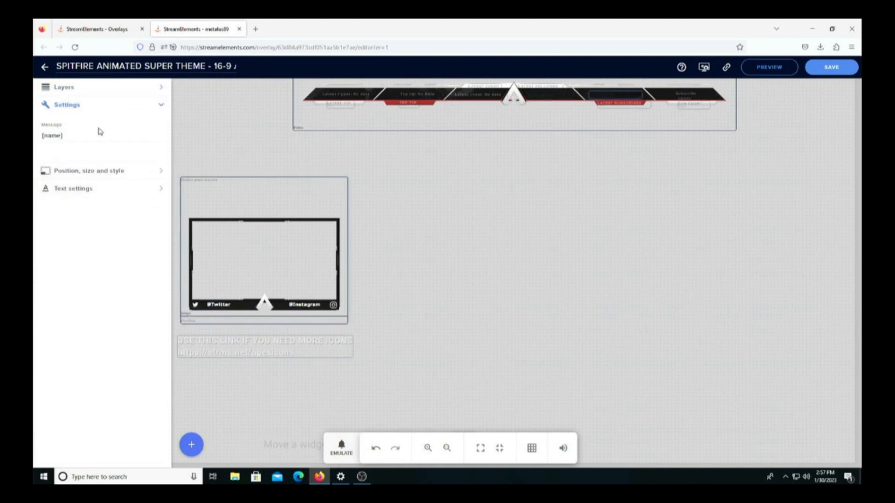
left_click(91, 135)
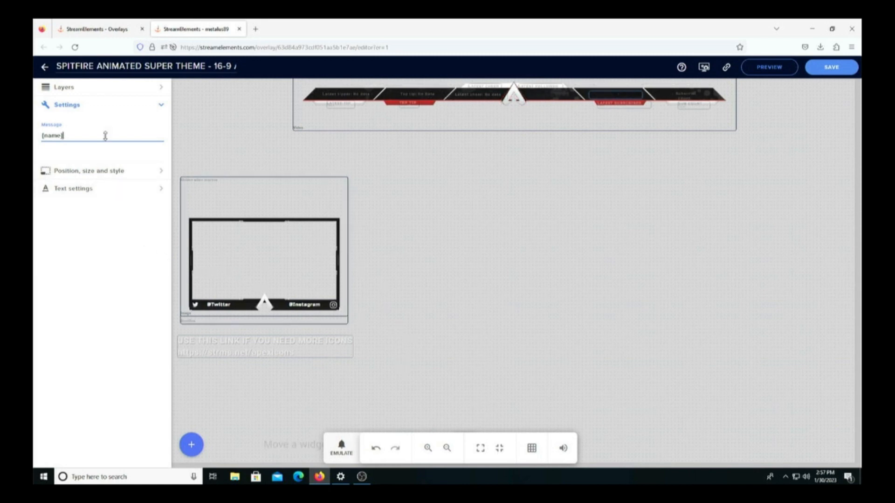
left_click(166, 91)
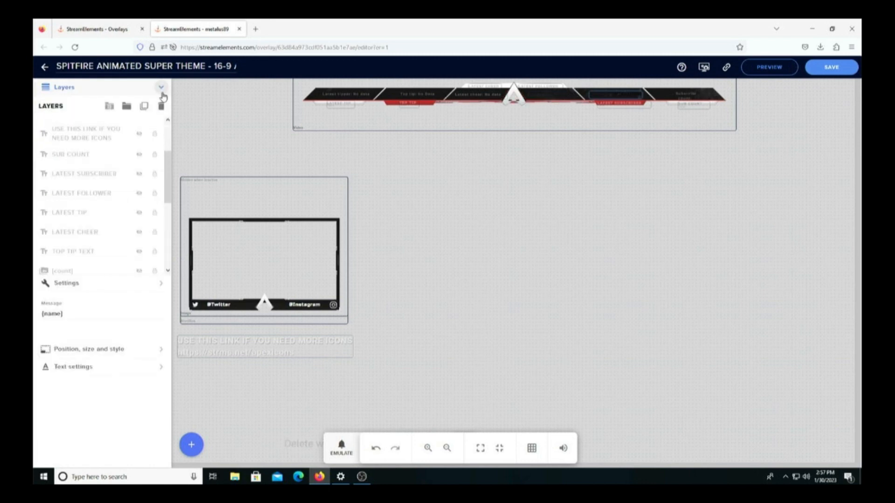
scroll(134, 326, "down", 1)
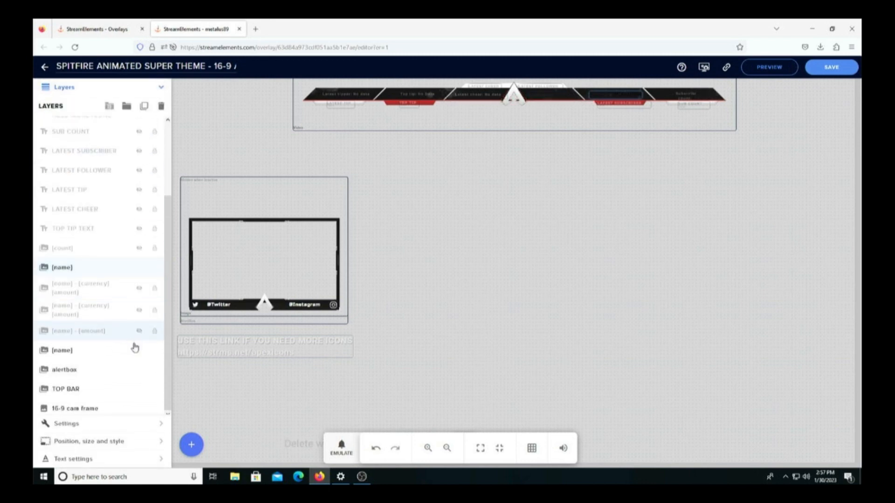
scroll(135, 345, "up", 4)
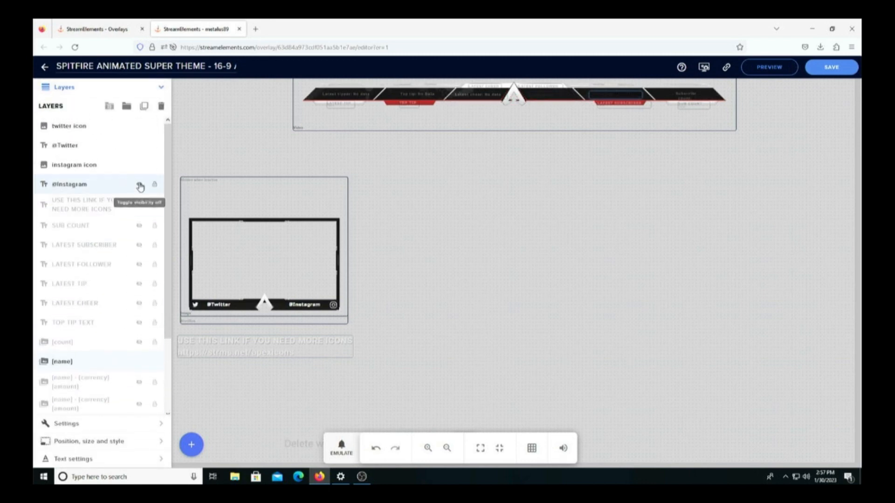
left_click(139, 185)
left_click(139, 166)
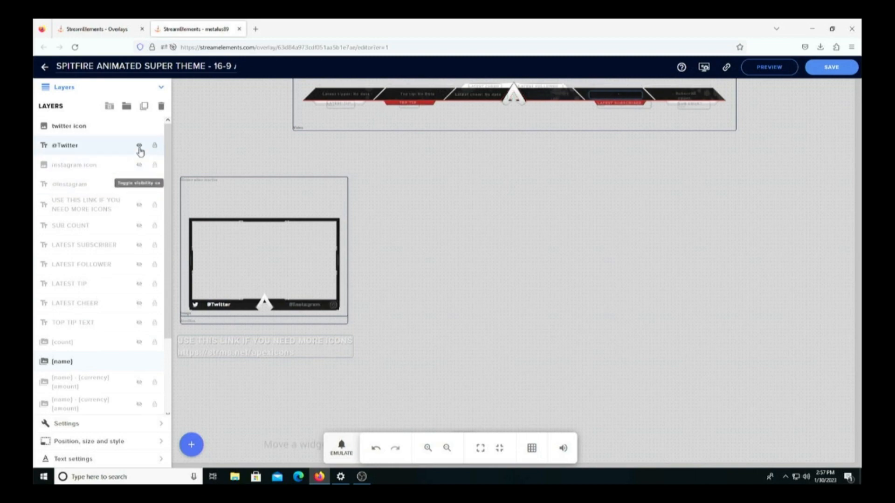
left_click(139, 146)
left_click(139, 126)
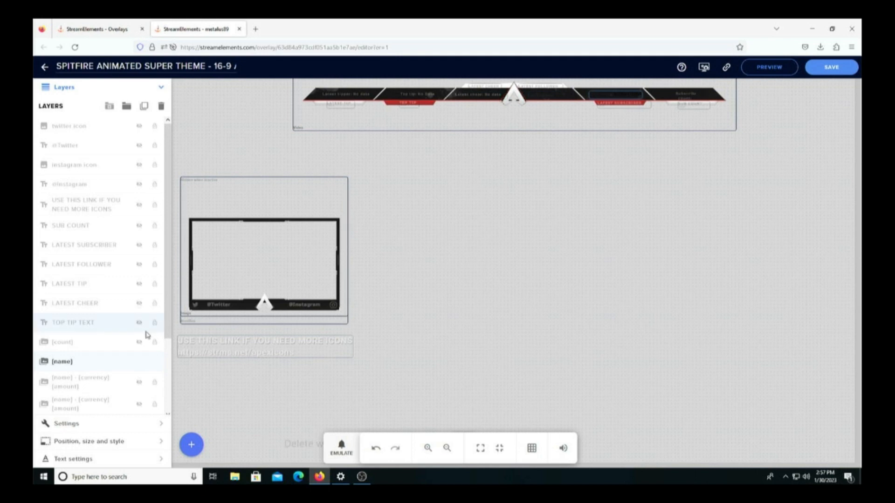
Save the overlay, then hide the 16-9 cam frame layer
scroll(92, 315, "down", 2)
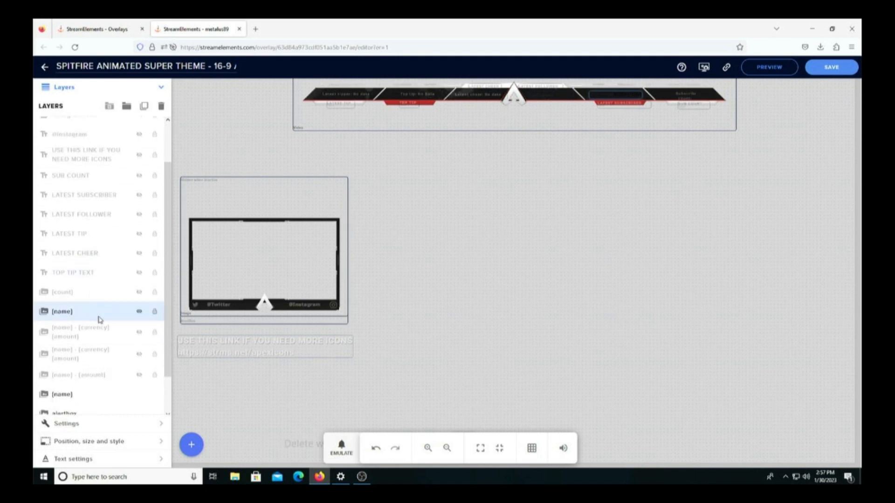
scroll(98, 319, "down", 2)
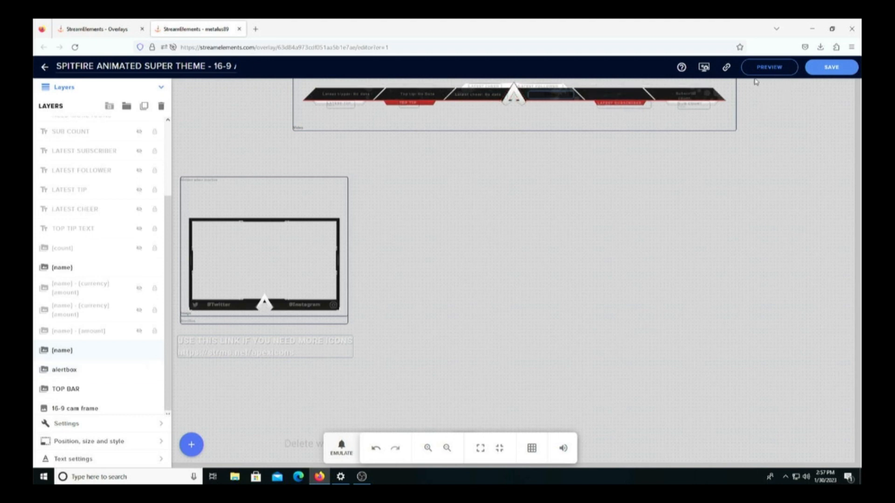
left_click(832, 67)
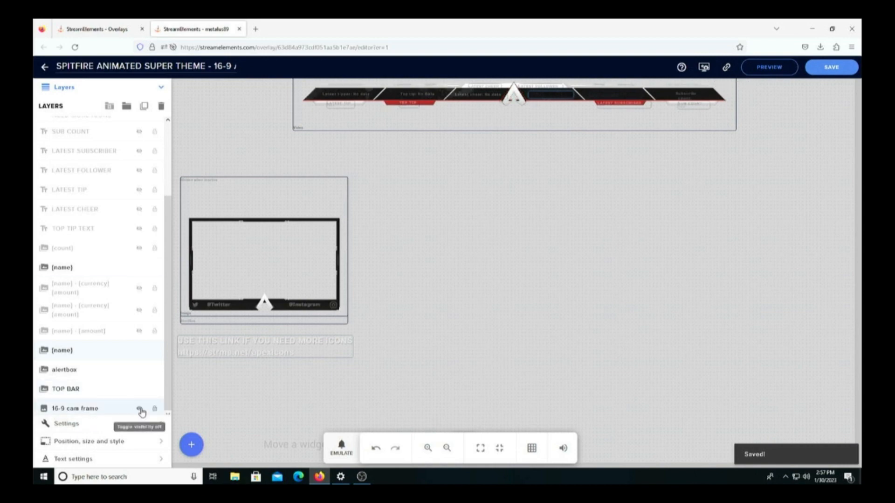
left_click(140, 410)
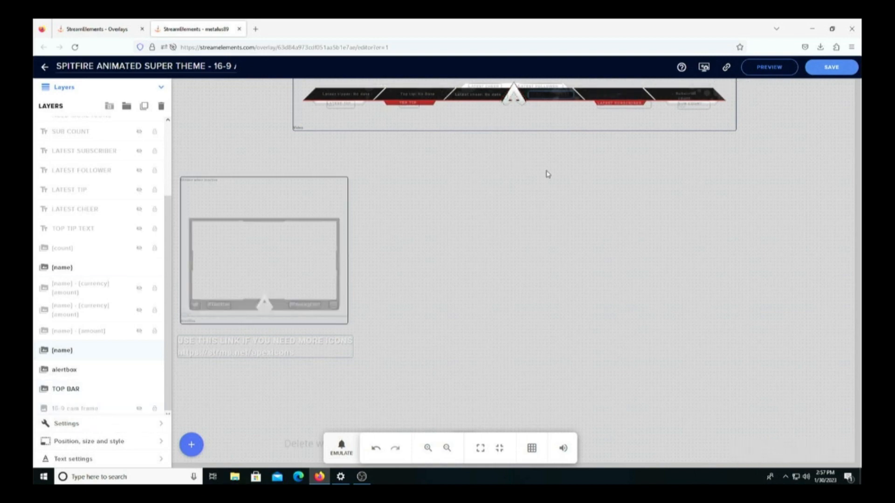
Save the overlay, copy its link, and start a new browser tab
left_click(821, 66)
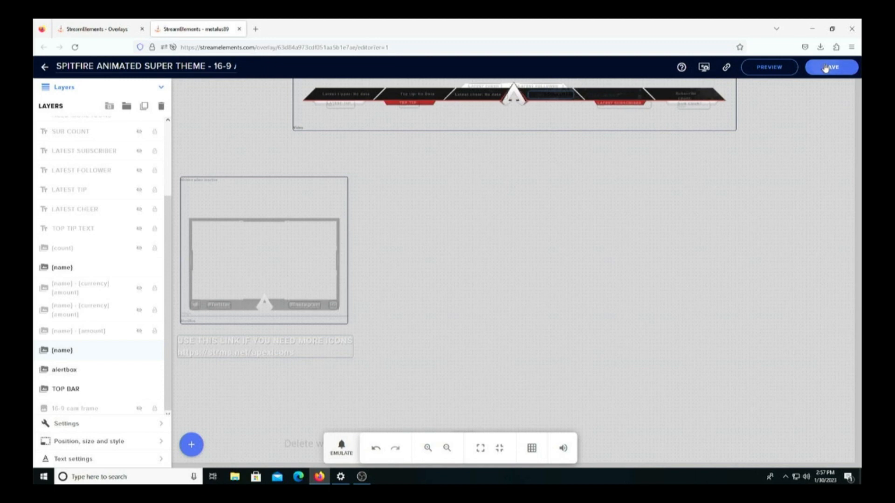
left_click(726, 68)
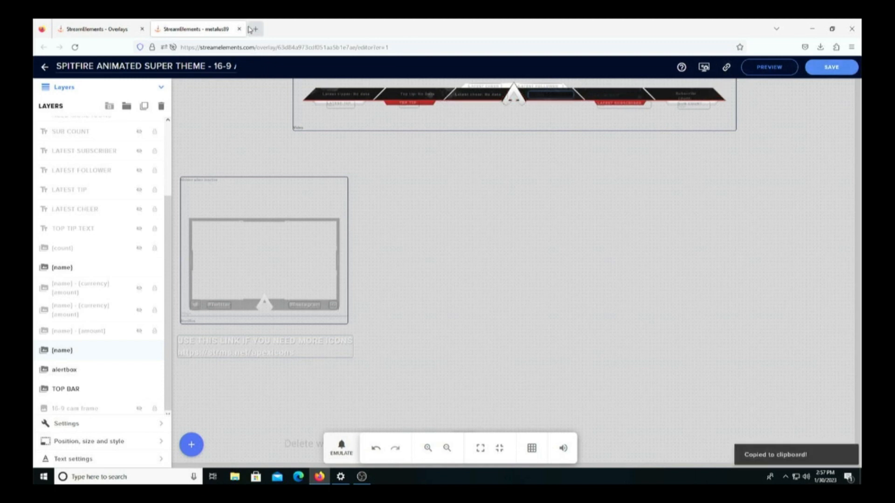
left_click(253, 30)
left_click(268, 48)
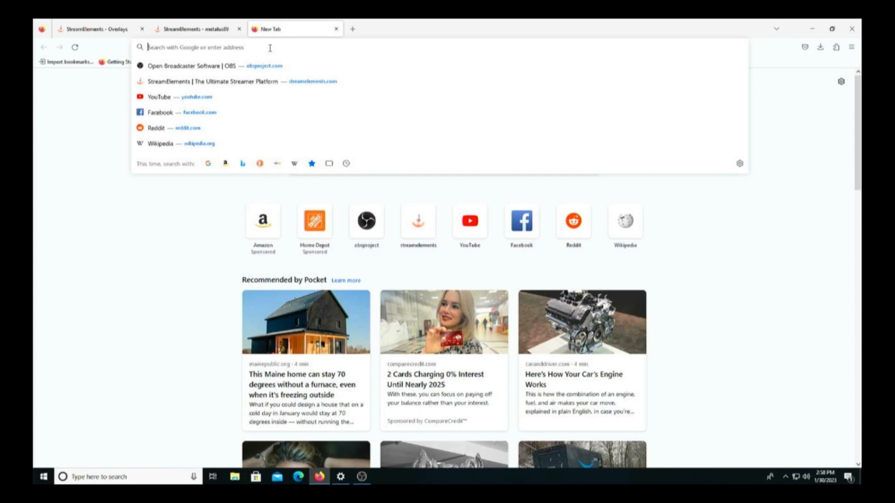
Load the pasted overlay link to preview the top bar, then return to the editor tab
key("ctrl+v")
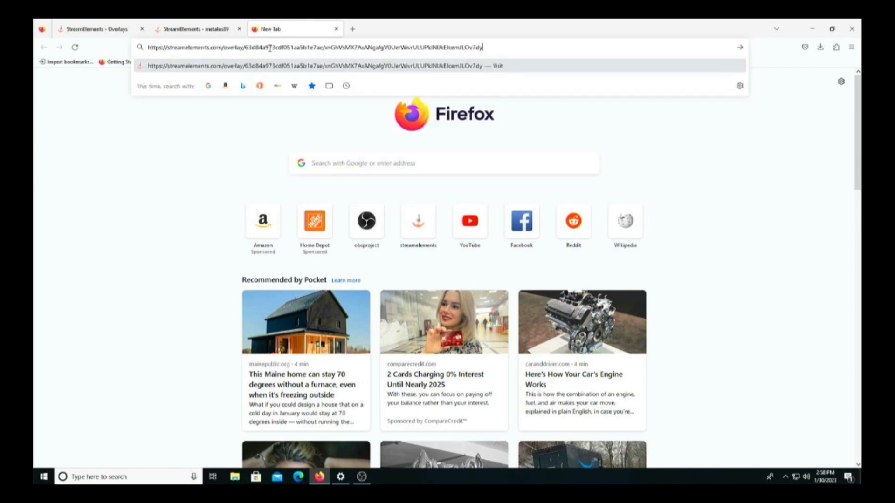
key("Return")
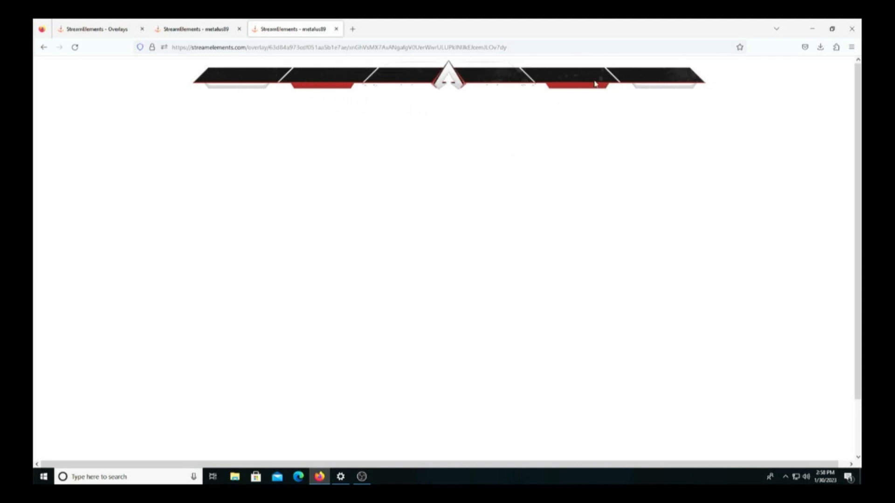
left_click(207, 27)
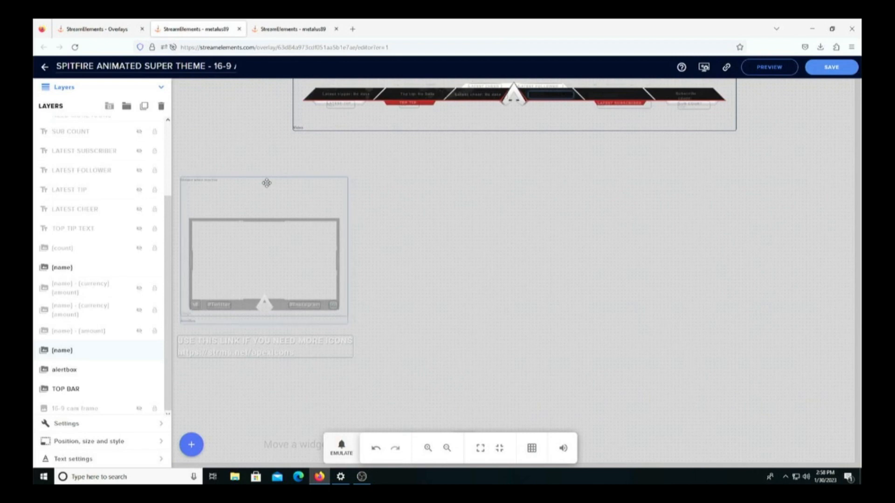
Glance at the test event list and preview page, then save the overlay changes
left_click(344, 452)
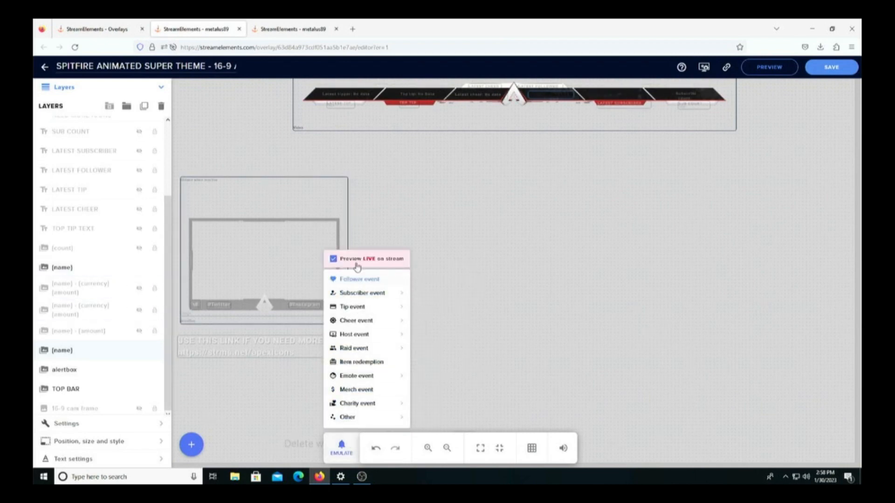
left_click(299, 33)
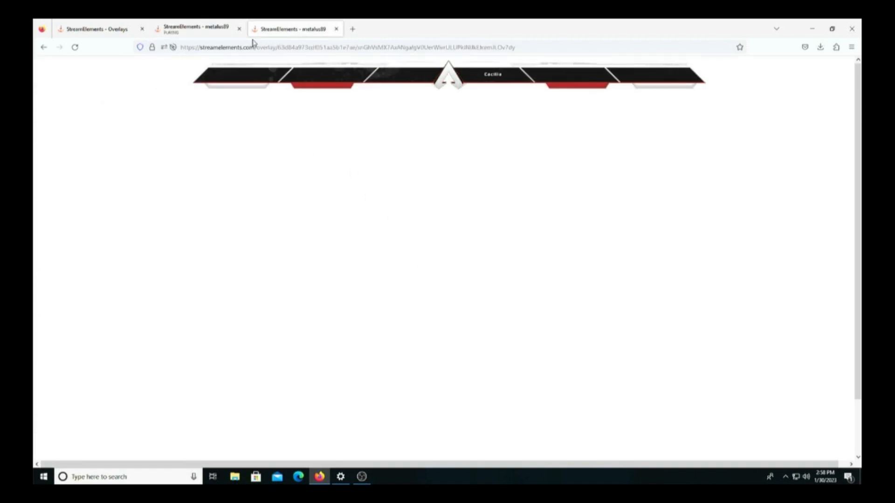
left_click(200, 29)
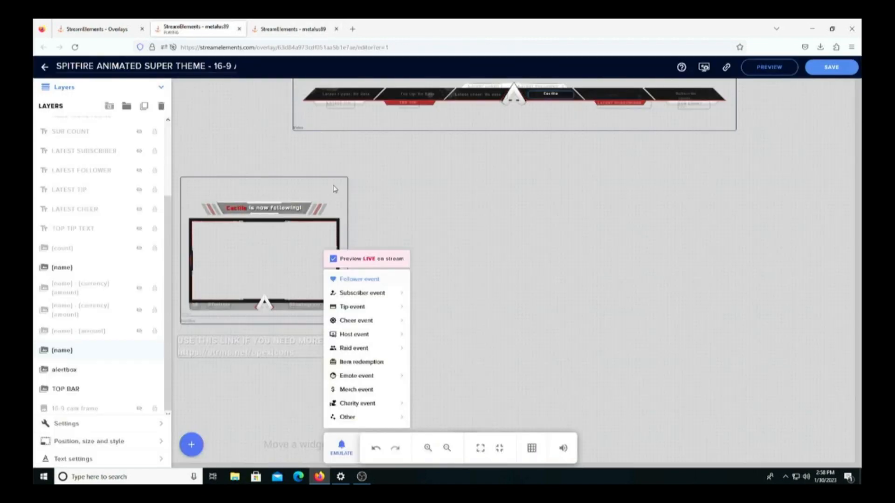
left_click(273, 29)
left_click(201, 30)
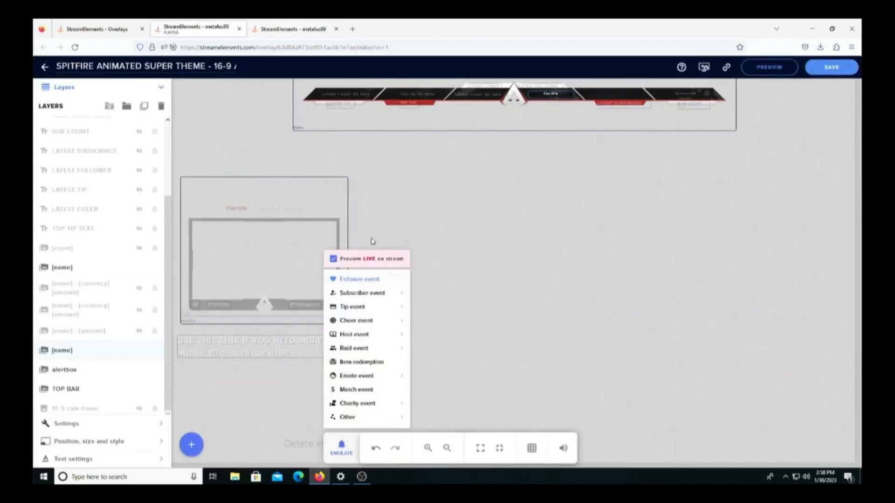
left_click(777, 71)
left_click(830, 71)
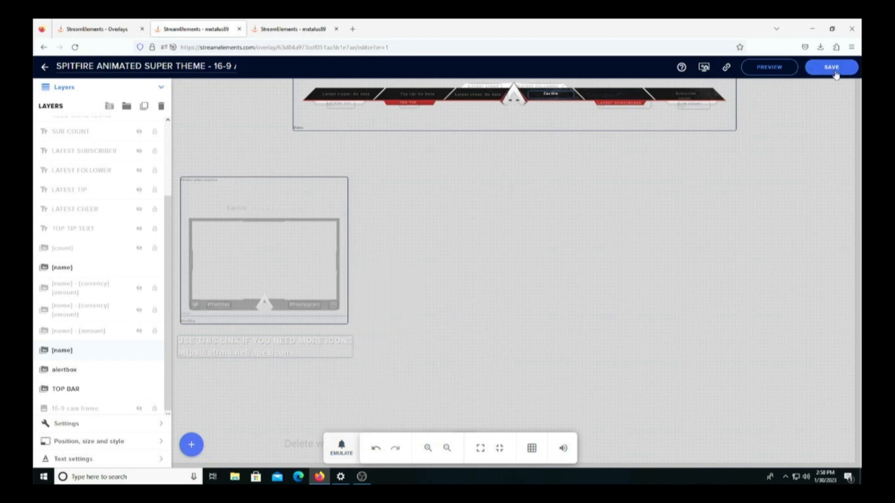
Emulate a follower event, check it on the preview page, and open the {name} layer's Settings
left_click(273, 30)
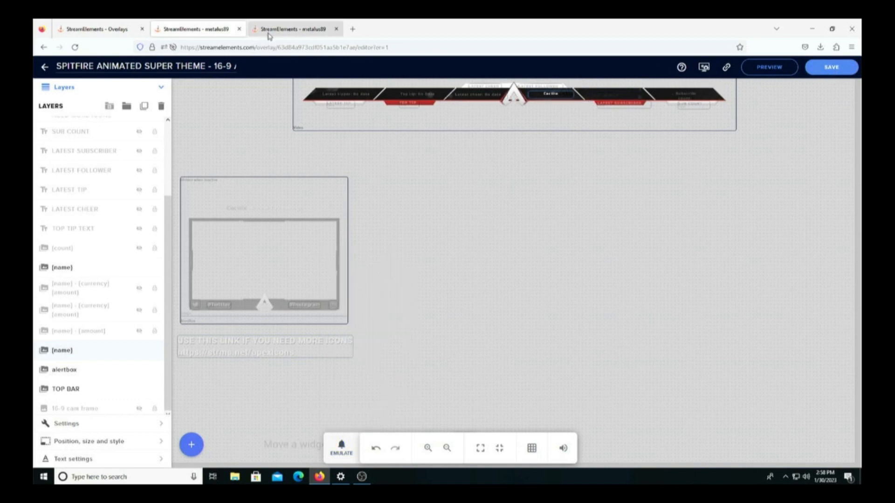
left_click(212, 30)
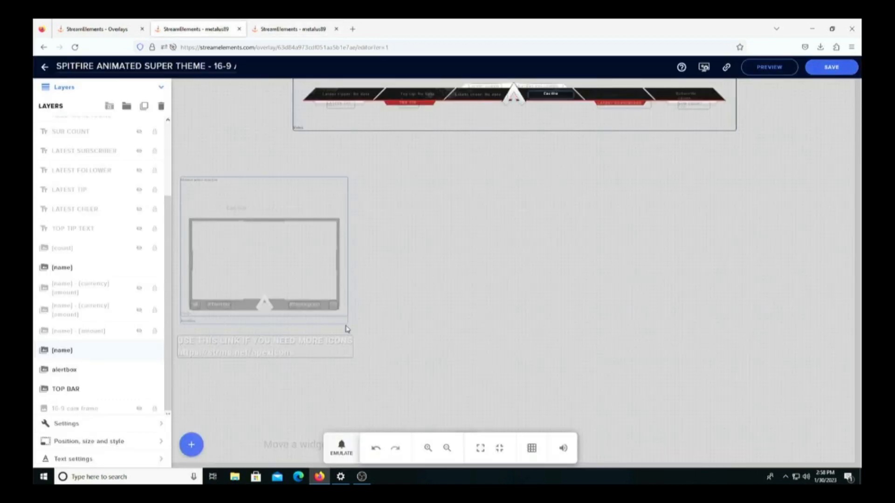
left_click(344, 450)
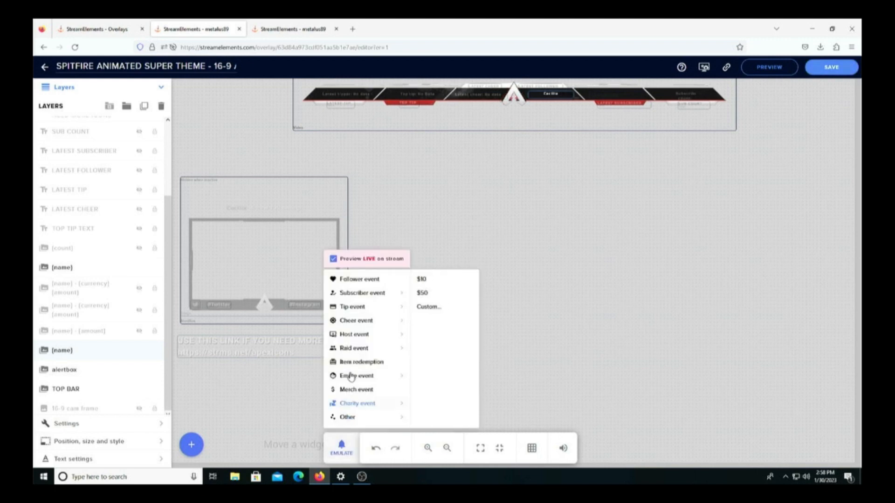
left_click(363, 280)
left_click(305, 28)
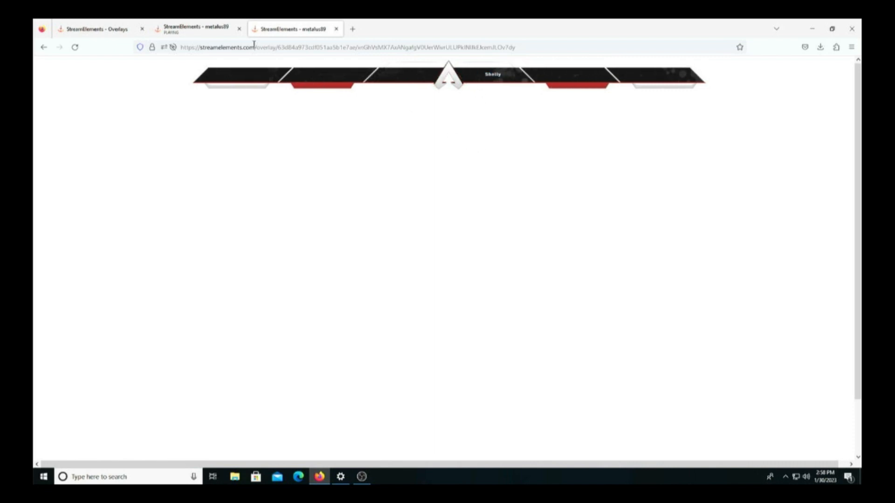
left_click(208, 28)
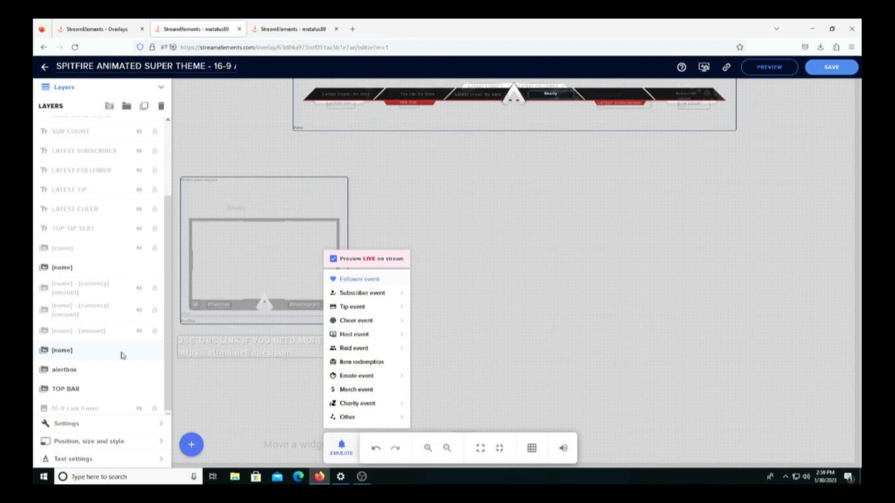
left_click(116, 371)
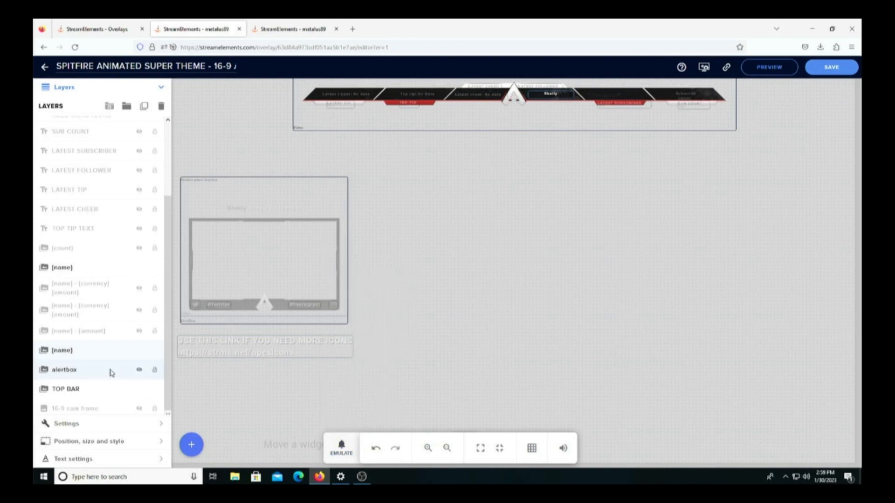
left_click(161, 424)
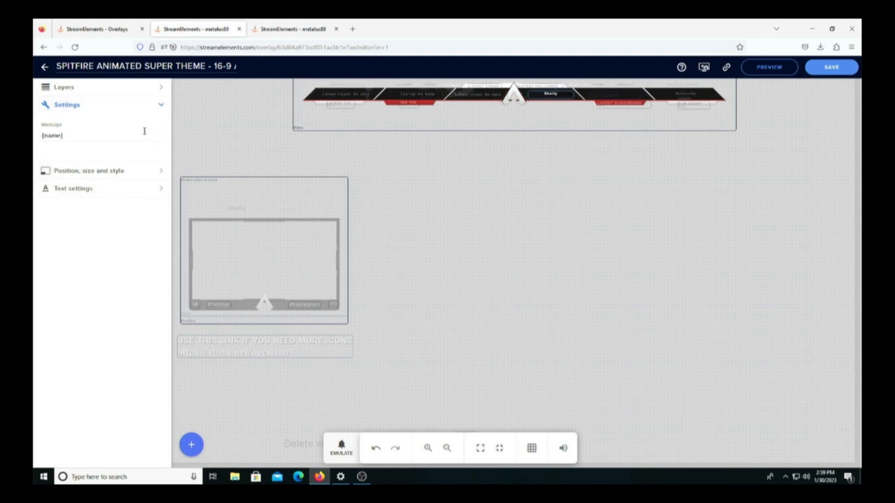
Select the alertbox layer and review its follower alert settings, then collapse them
left_click(160, 107)
left_click(161, 89)
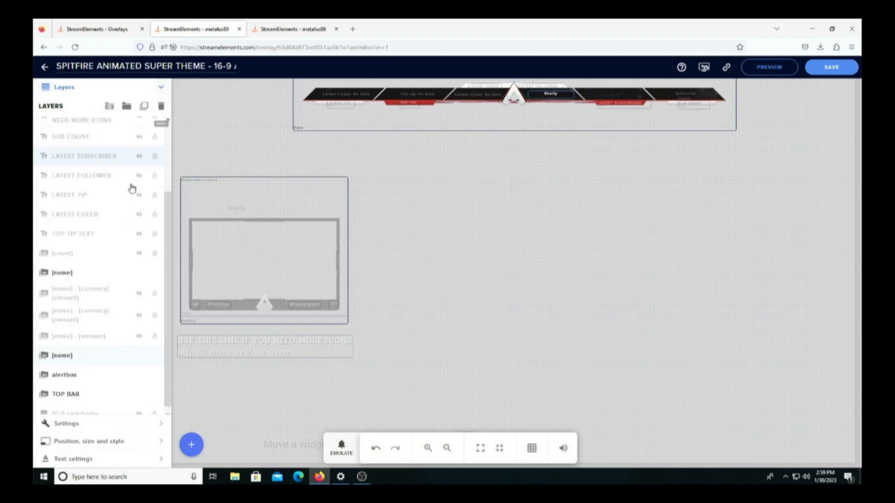
left_click(88, 380)
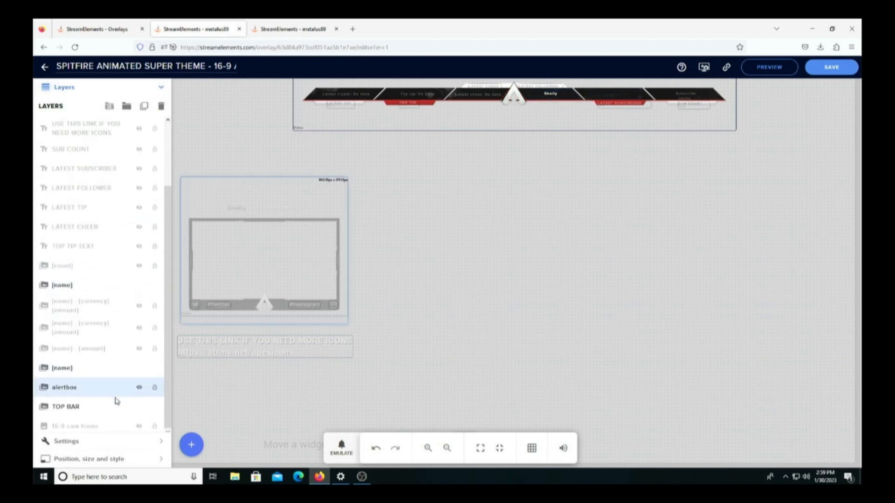
left_click(162, 443)
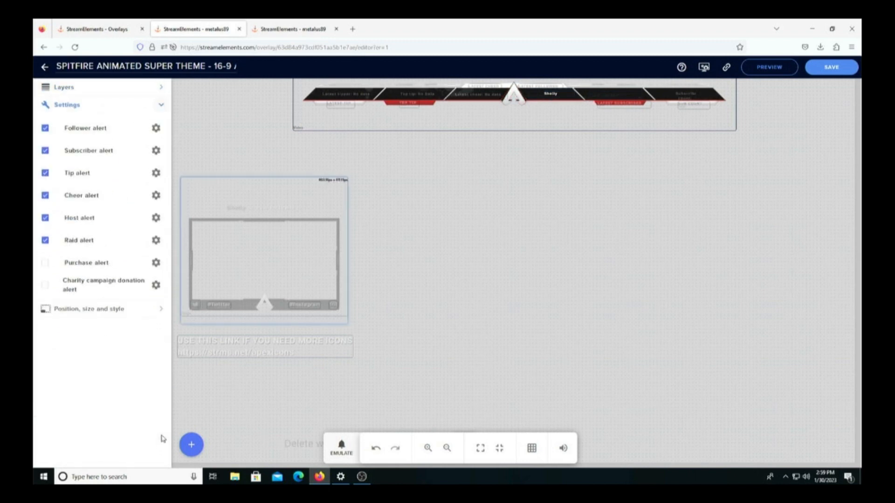
left_click(157, 129)
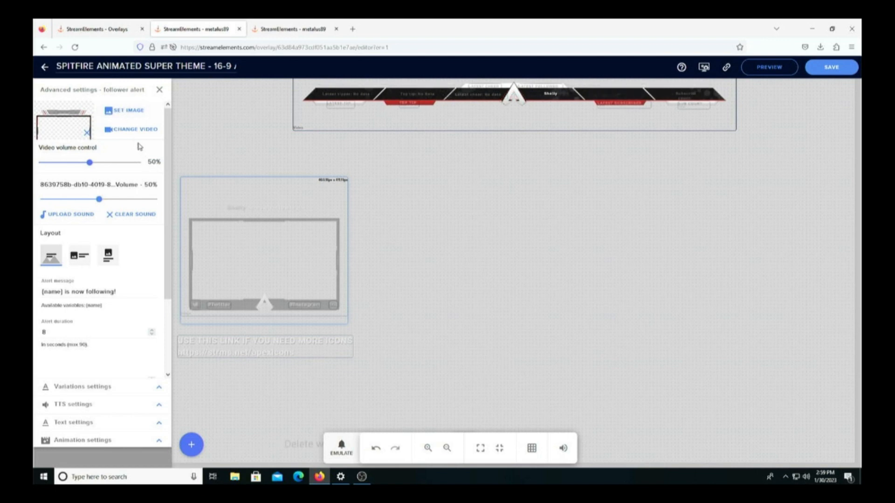
left_click(159, 90)
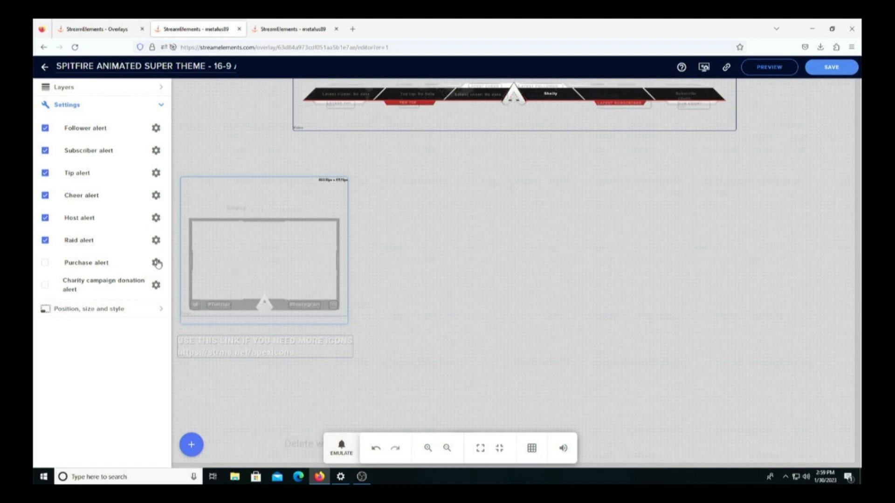
left_click(161, 105)
Save the overlay, copy its URL, and switch to OBS Studio
left_click(832, 71)
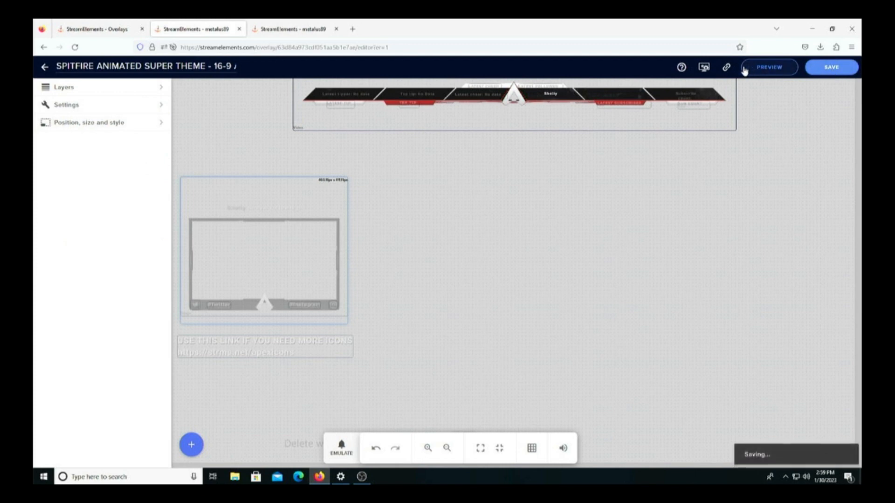
left_click(725, 68)
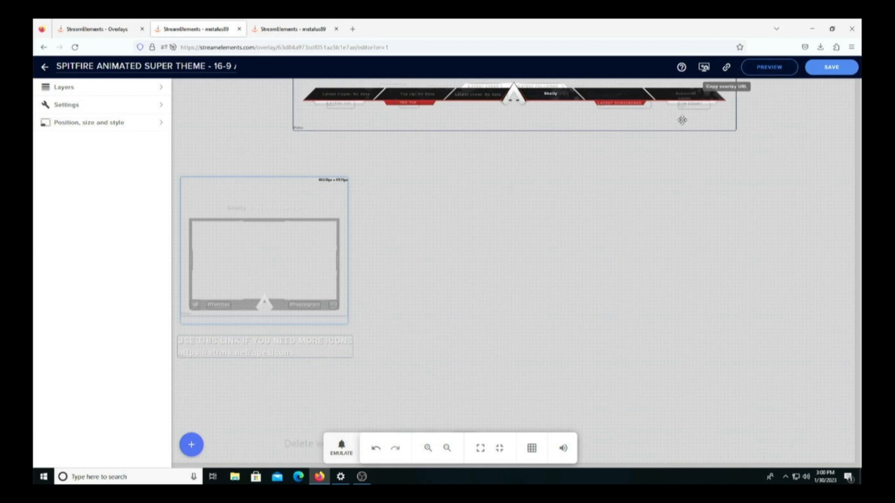
left_click(362, 476)
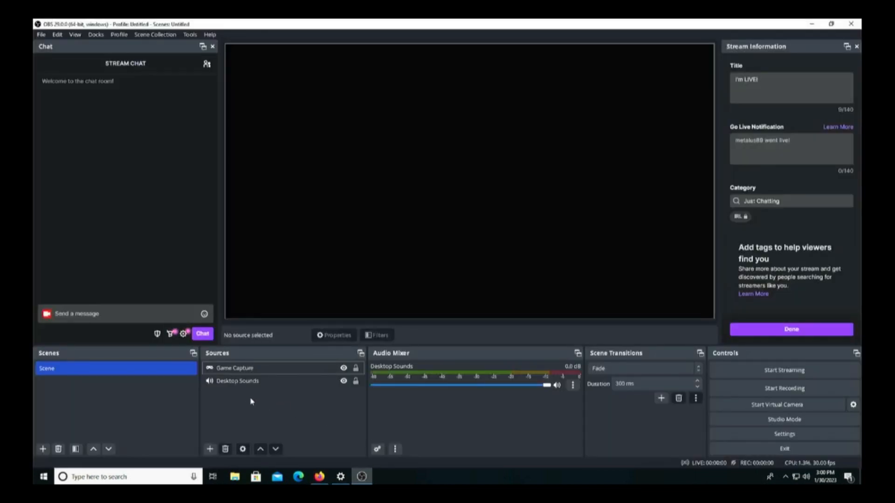
Add a new Browser source named Overlay
left_click(210, 449)
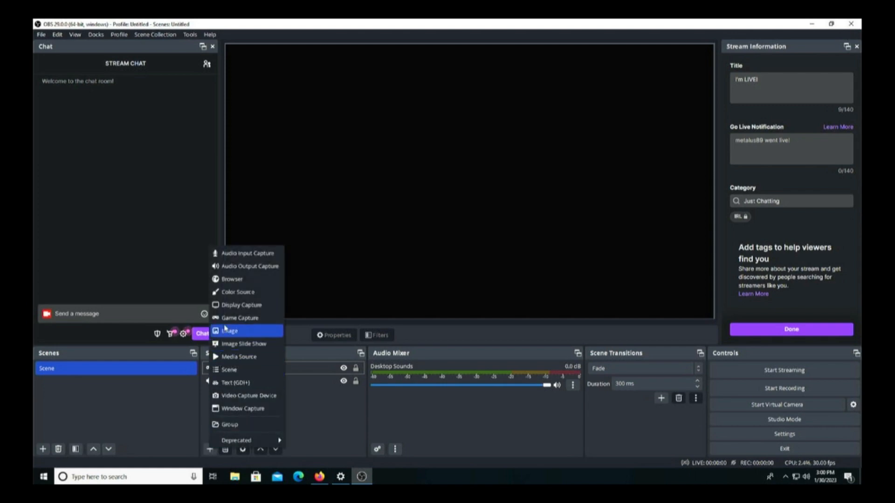
left_click(242, 281)
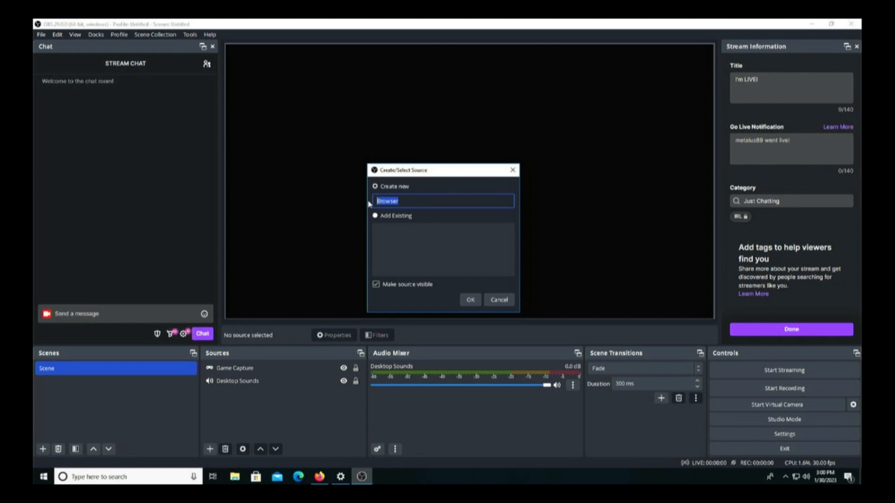
type("Overlay")
left_click(470, 300)
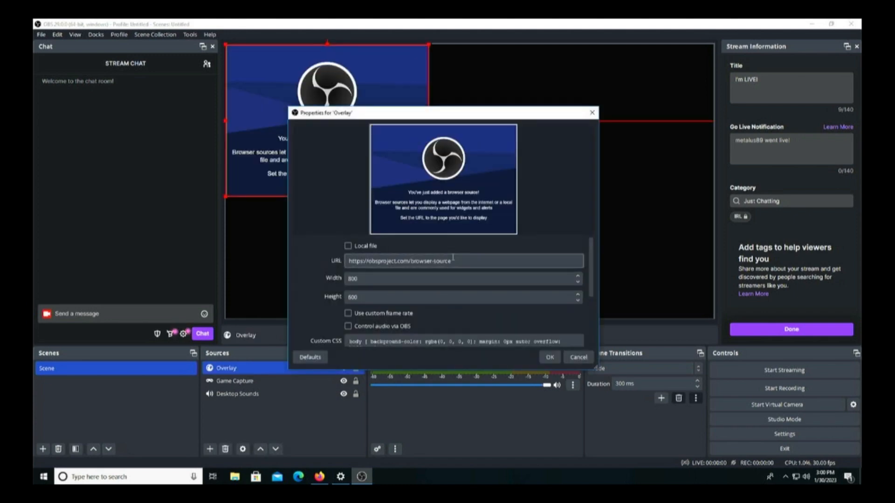
Paste the StreamElements overlay URL, set size 1920x1080, apply, and switch back to Firefox
left_click_drag(453, 257, 302, 255)
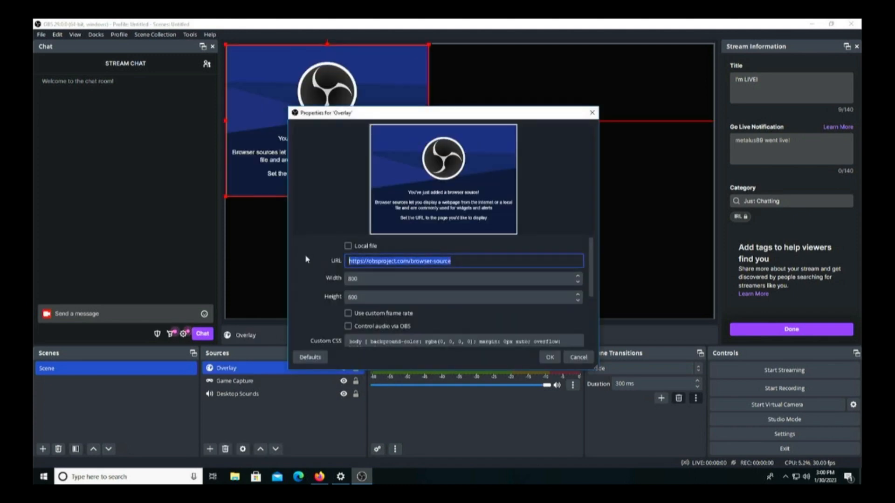
key("ctrl+v")
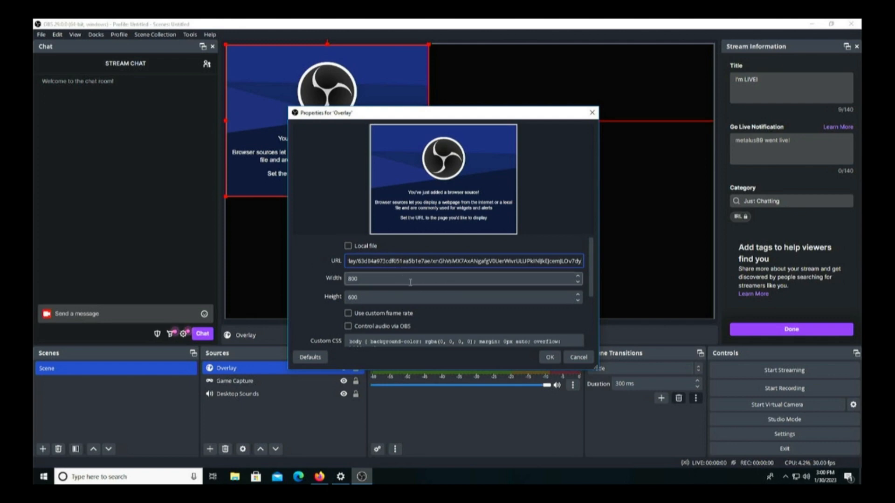
left_click_drag(410, 282, 344, 279)
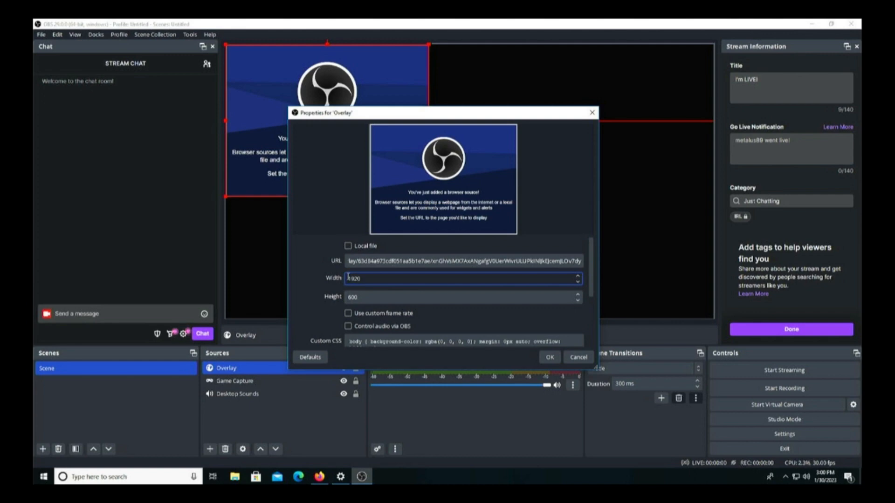
left_click(378, 297)
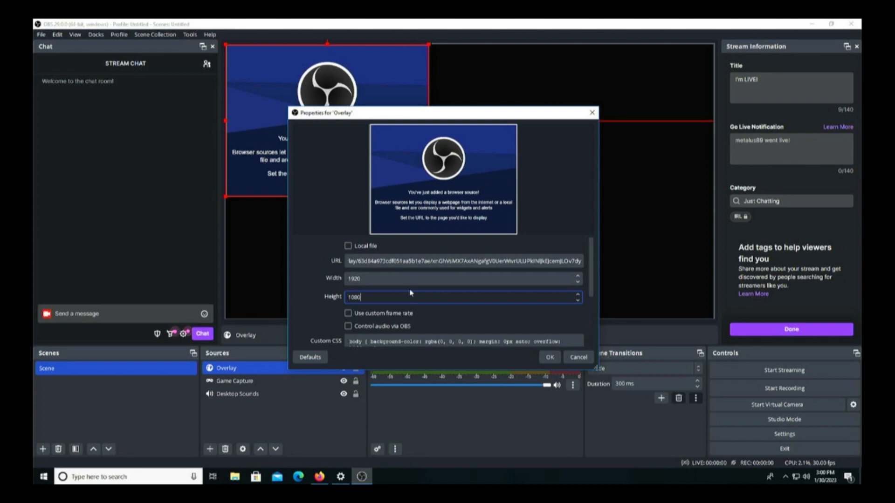
scroll(415, 289, "down", 4)
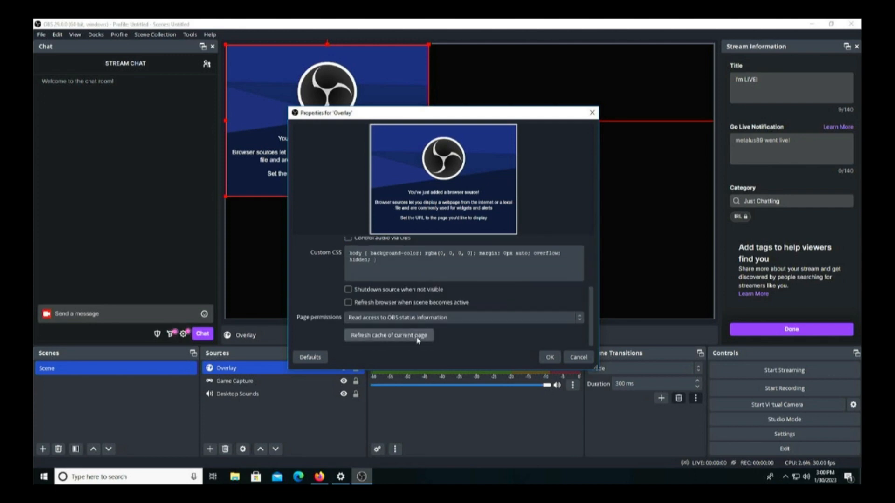
scroll(424, 317, "up", 5)
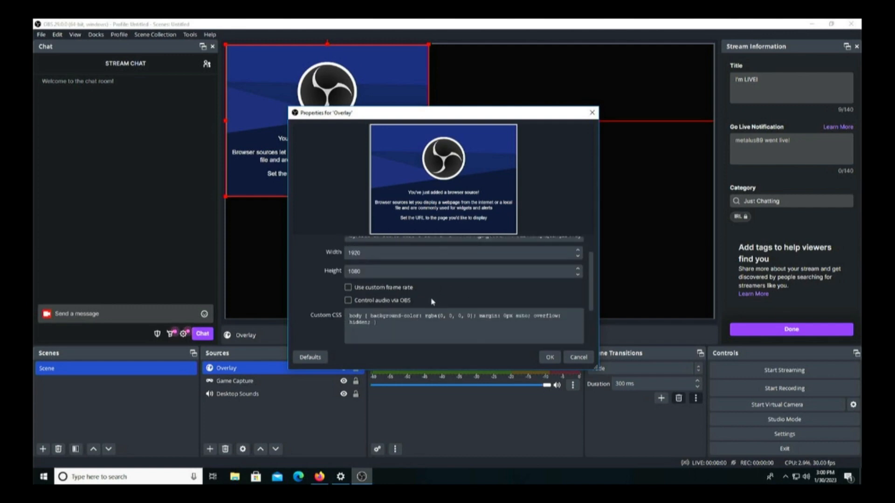
left_click(552, 360)
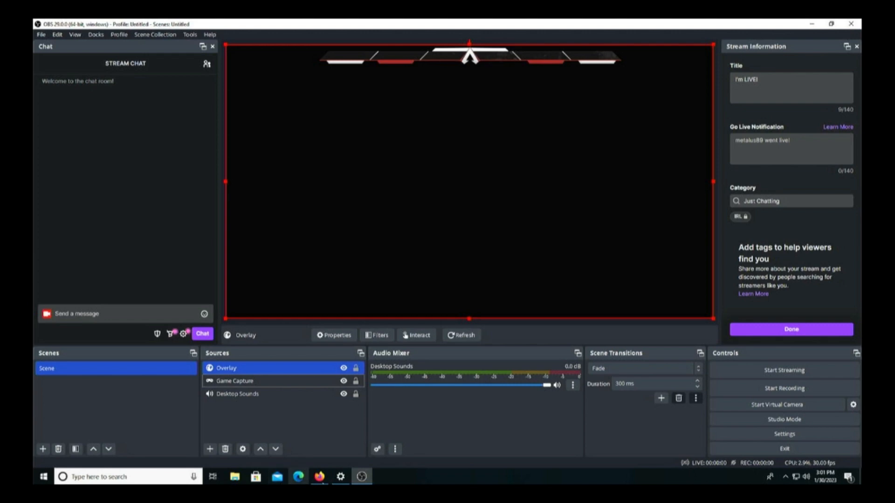
left_click(319, 476)
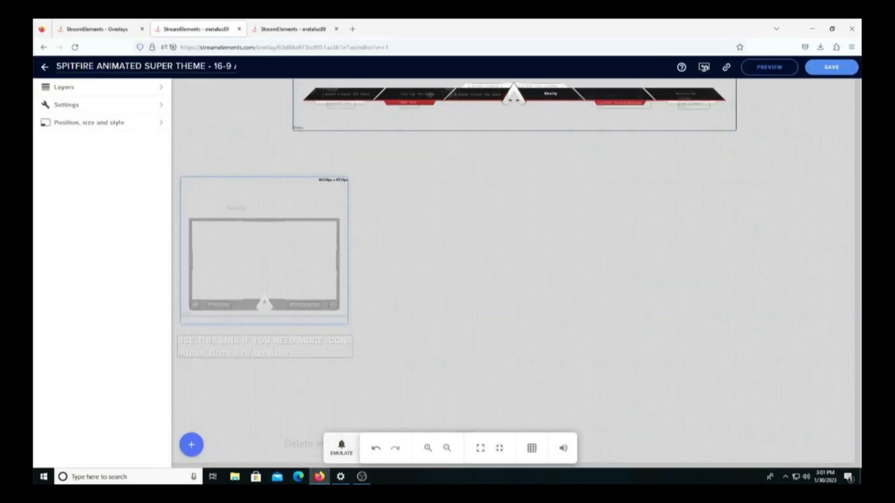
Emulate another follower event and switch to OBS to watch it on the overlay
left_click(341, 448)
mouse_move(365, 331)
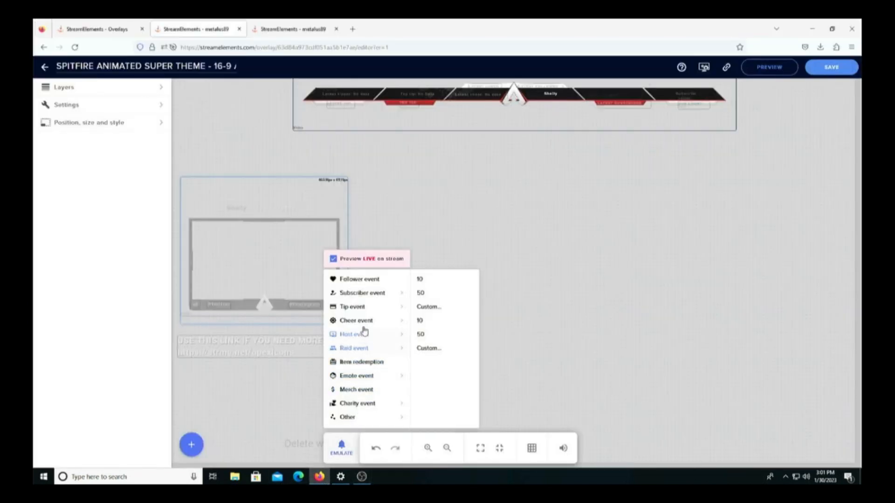
left_click(373, 279)
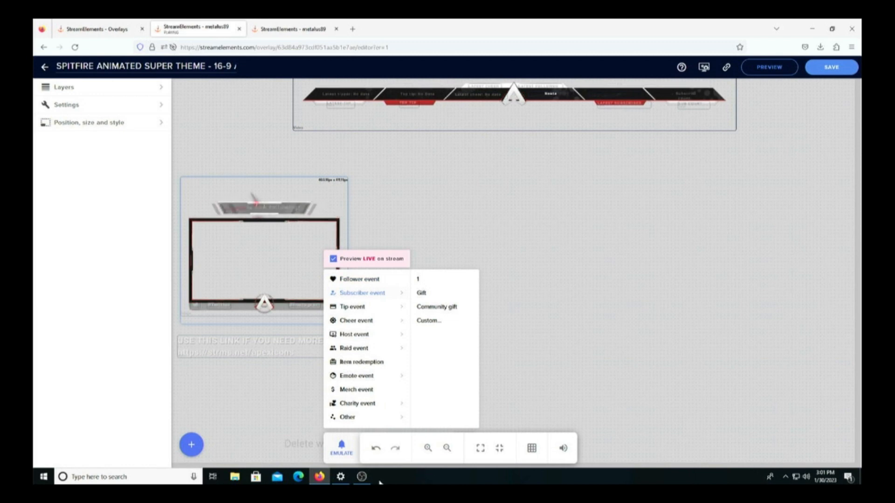
left_click(362, 476)
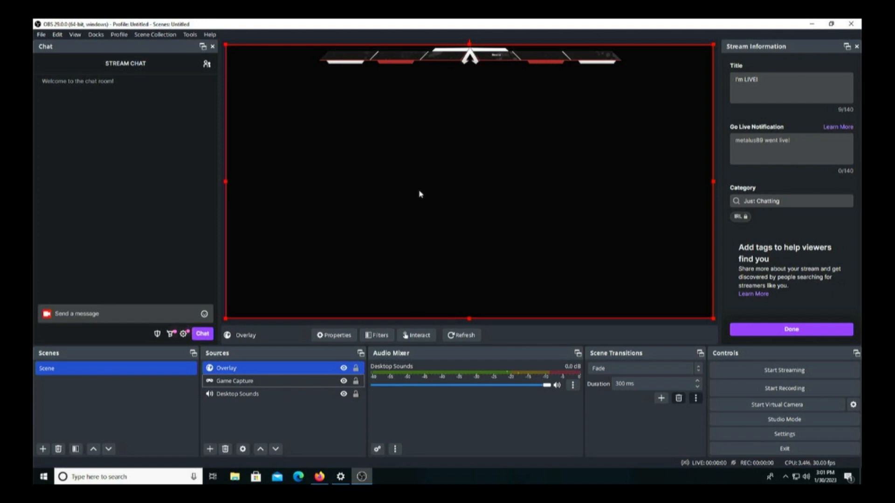
Toggle selection between the Game Capture and Overlay sources to inspect them
left_click(289, 386, "ctrl")
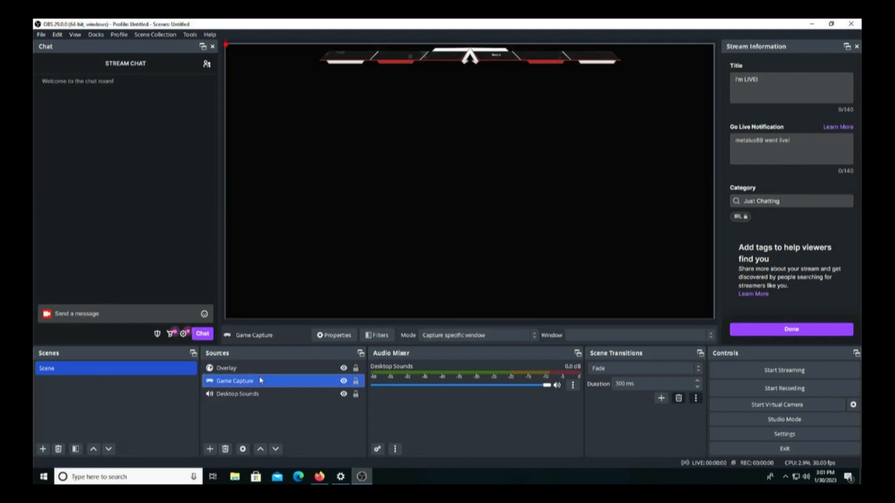
left_click(243, 373)
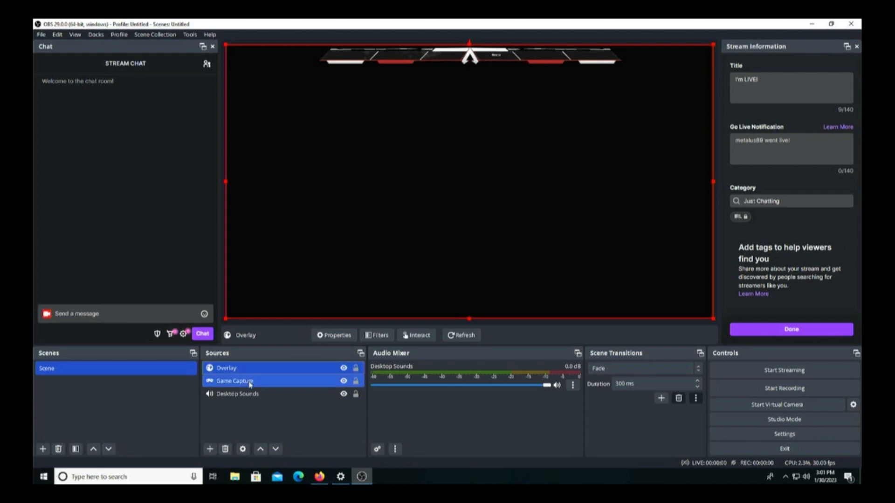
left_click(256, 380)
left_click(254, 373)
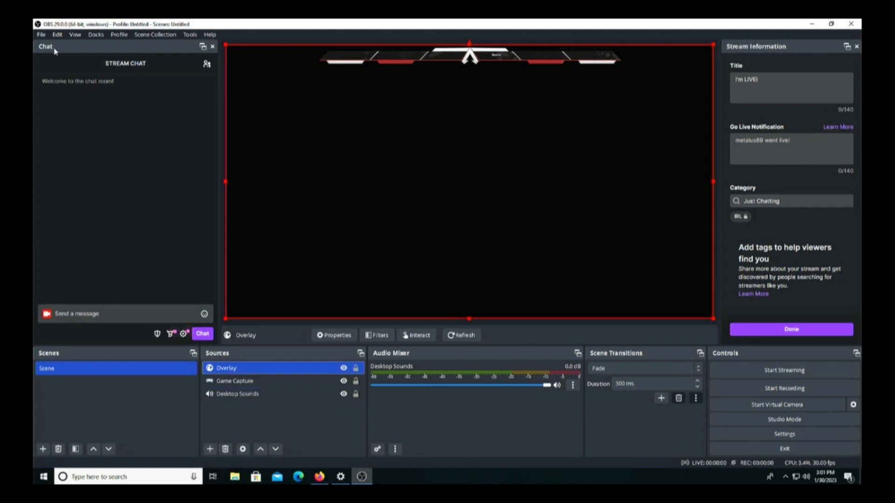
Open File > Settings on the Output page
left_click(41, 35)
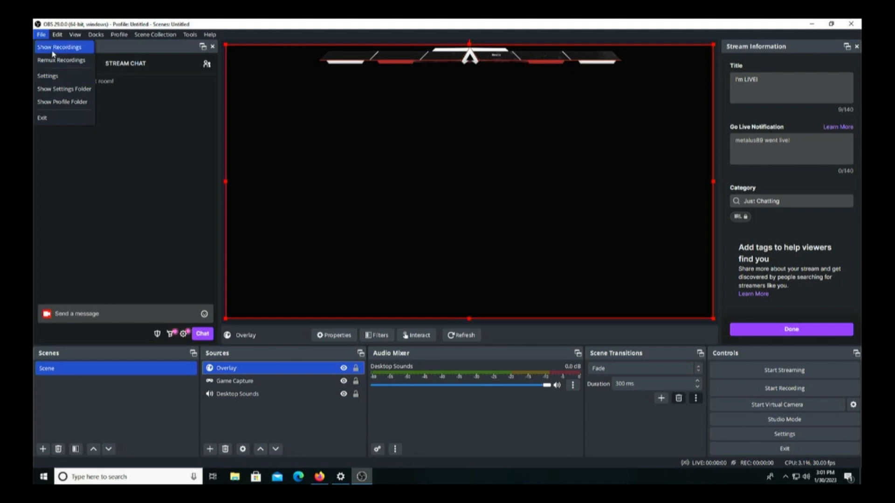
left_click(51, 76)
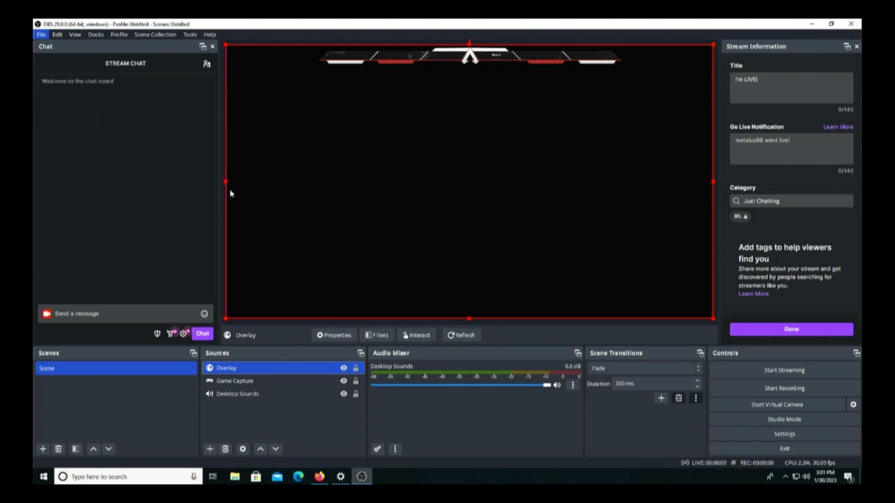
left_click(260, 134)
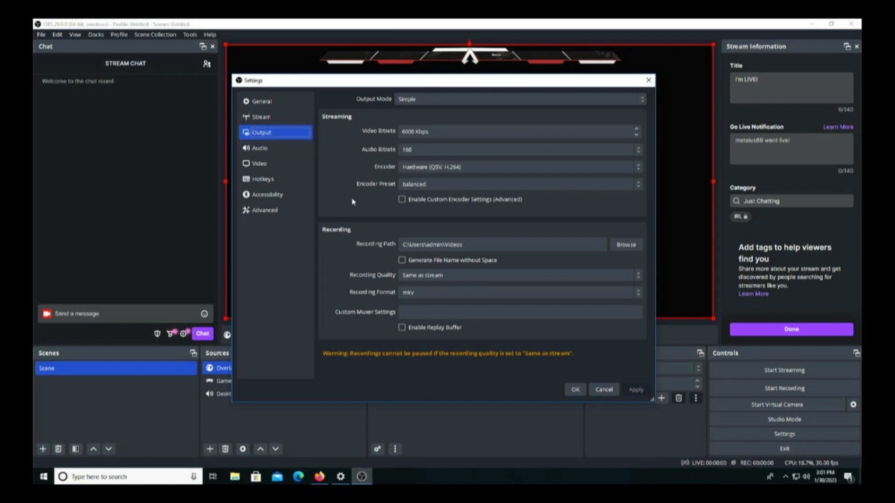
Switch Output Mode to Advanced, keeping x264 at 2500 Kbps CBR, and view audio track bitrates
left_click(267, 119)
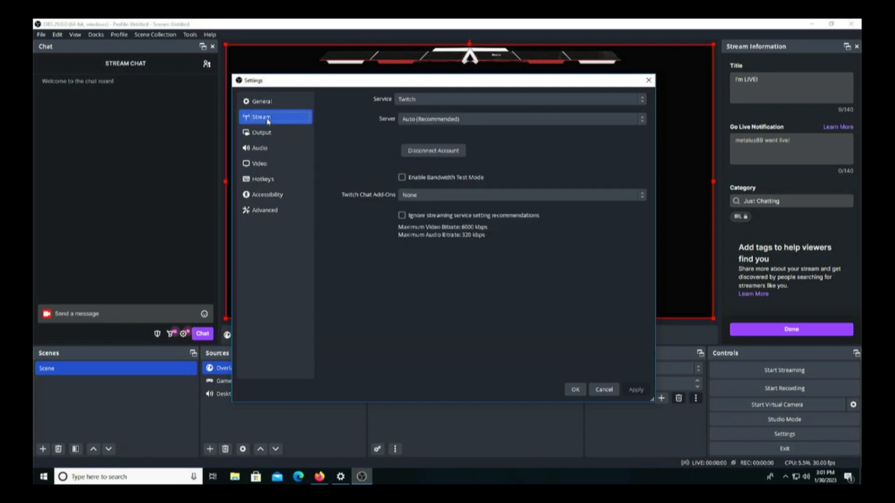
left_click(272, 134)
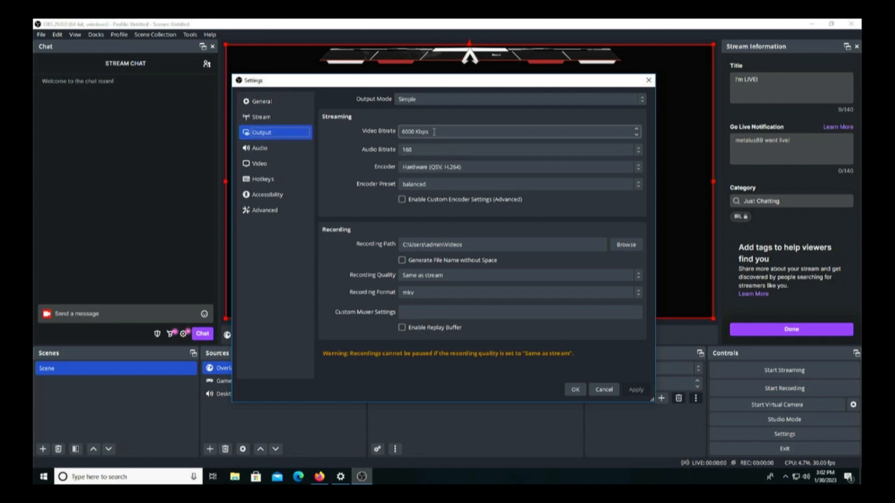
left_click(460, 103)
left_click(458, 119)
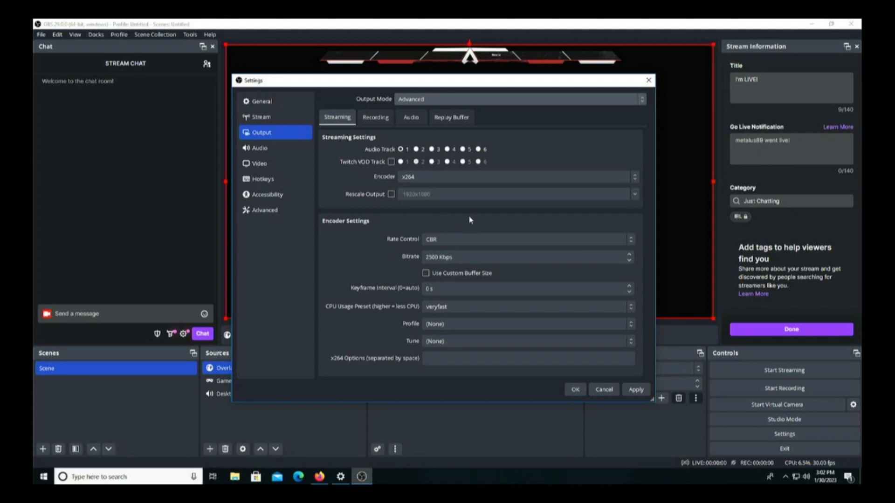
left_click(438, 175)
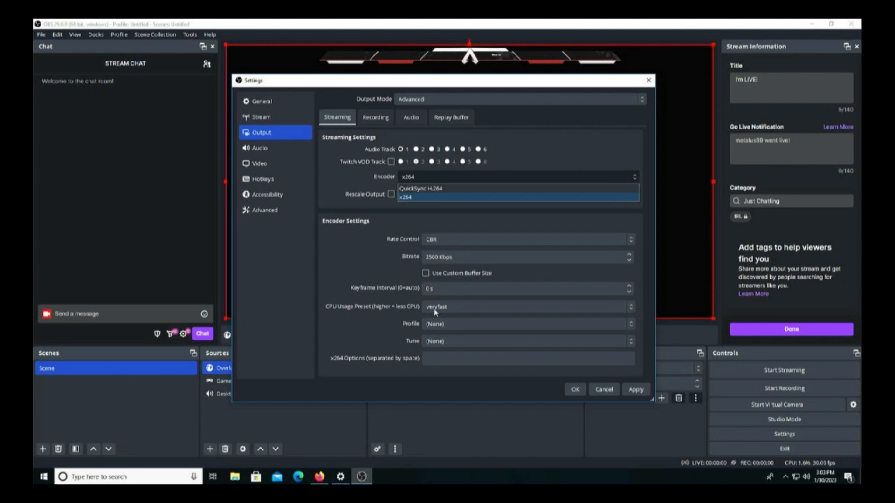
left_click(635, 390)
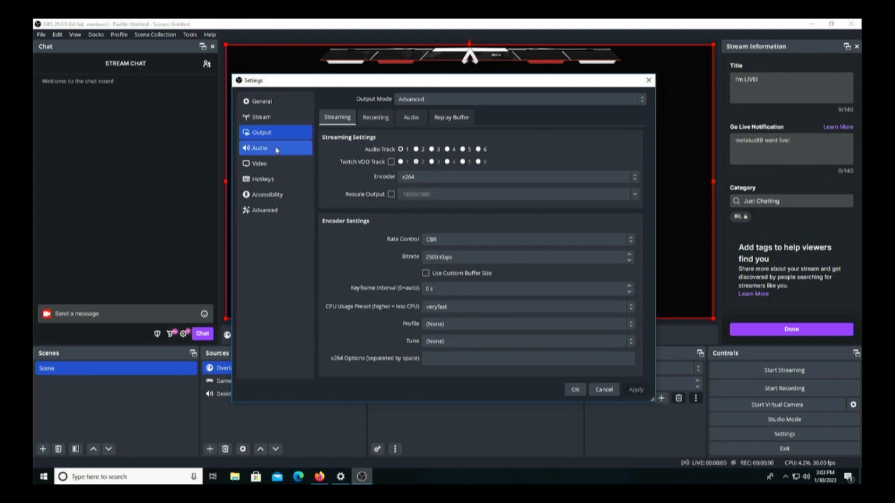
left_click(419, 118)
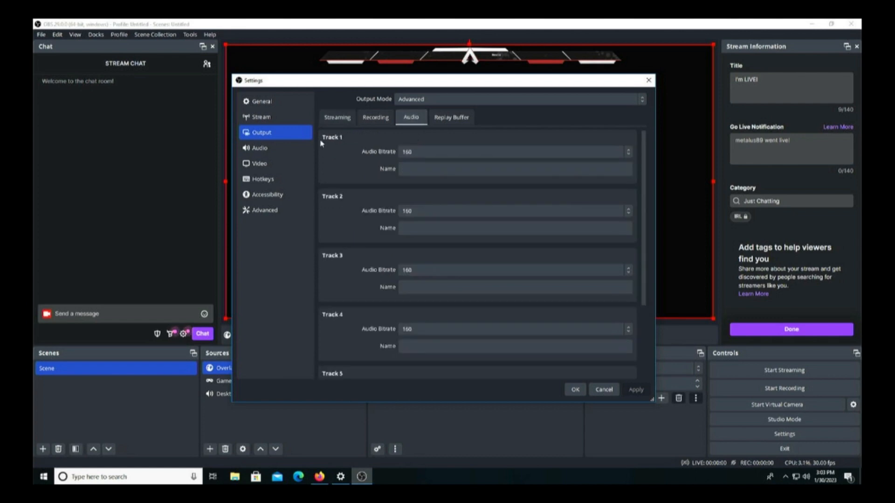
Confirm 1920x1080 canvas, 1280x720 output and 30 FPS in Video, then close Settings with OK
left_click(270, 165)
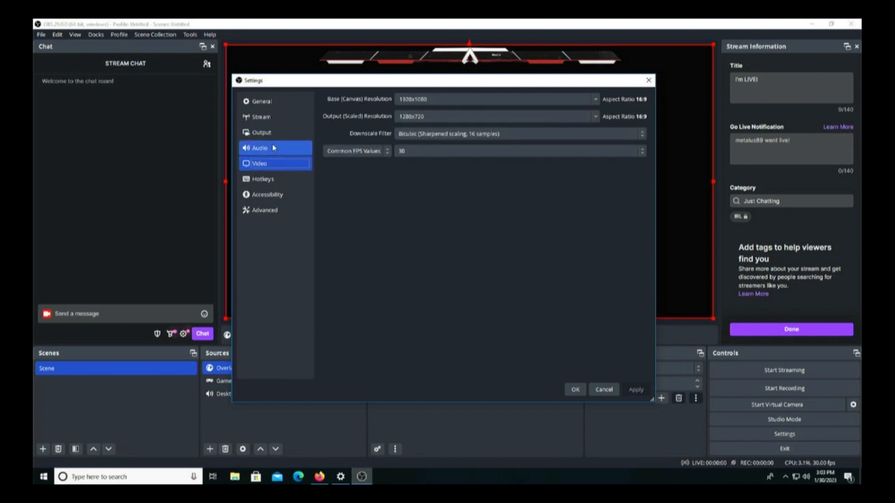
left_click(274, 148)
left_click(274, 165)
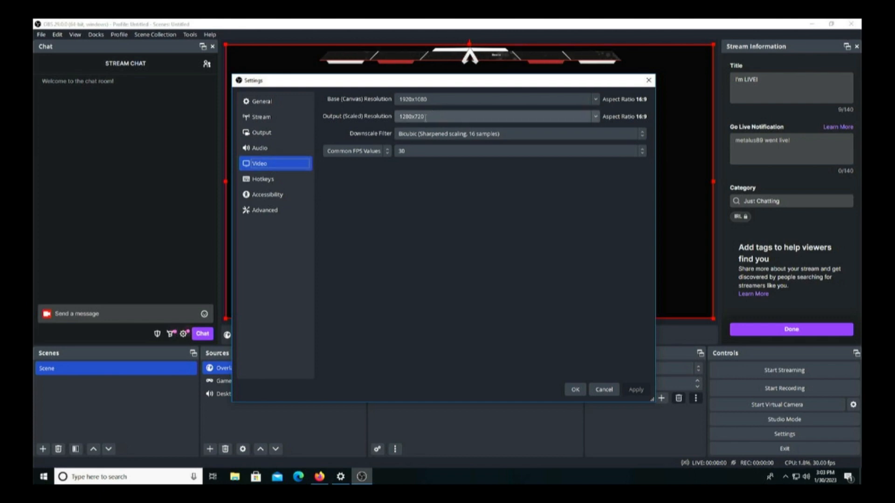
left_click(442, 151)
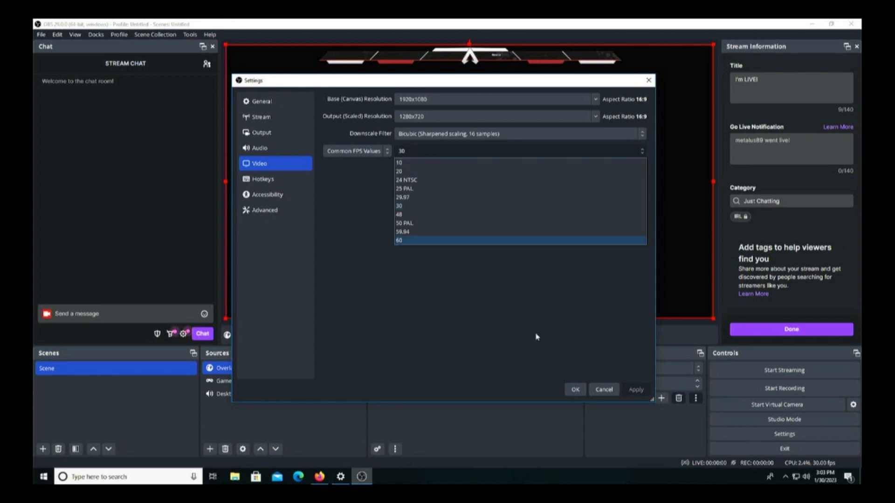
left_click(576, 390)
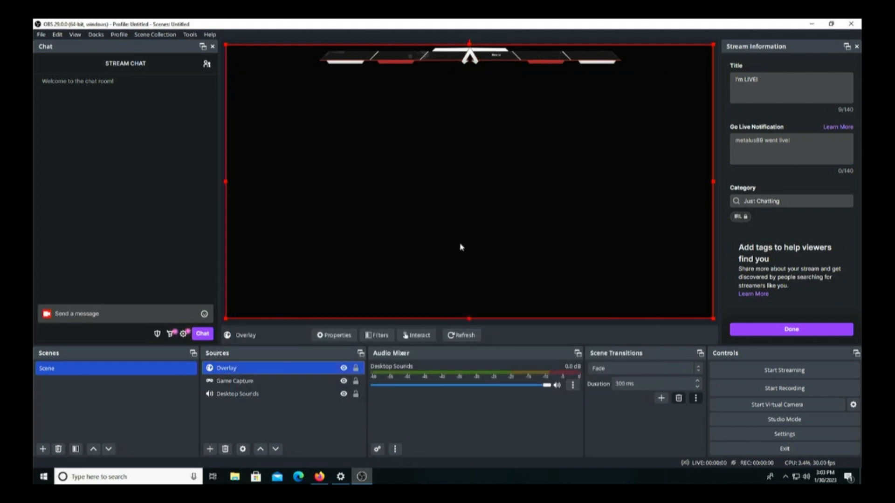
Select Game Capture, find its Window list empty, and open the Windows Start menu
left_click(247, 382, "ctrl")
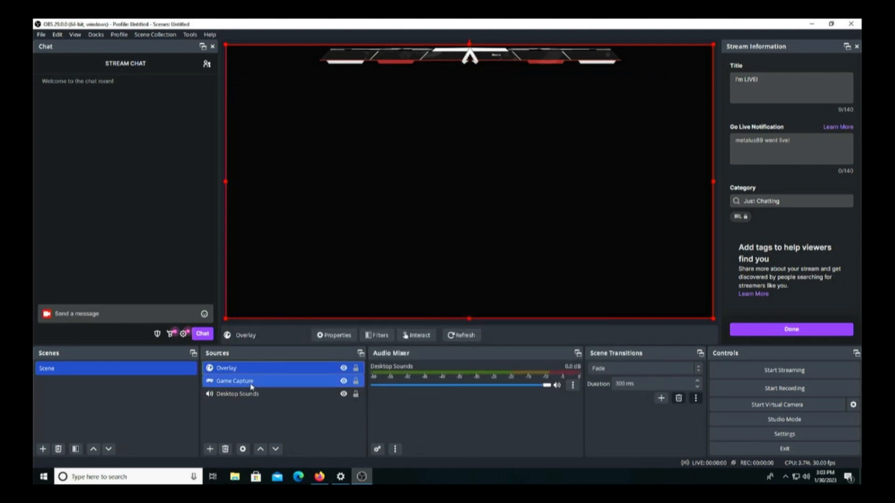
left_click(249, 383)
left_click(677, 337)
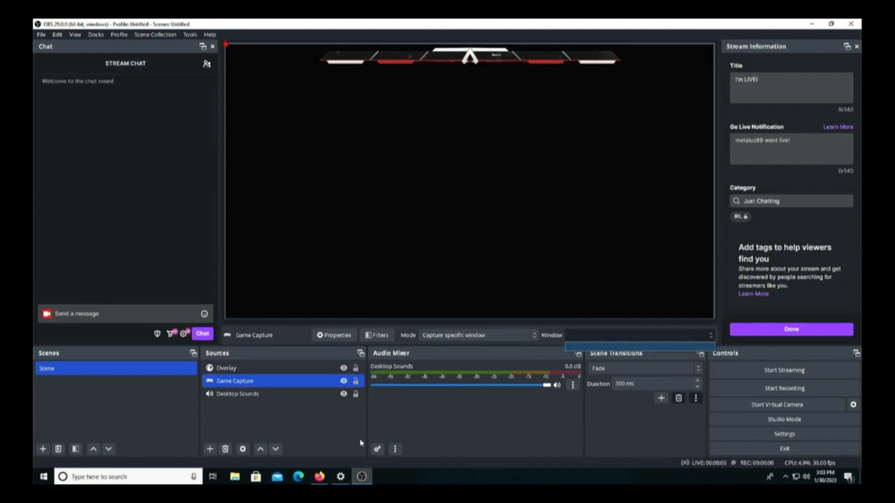
left_click(43, 477)
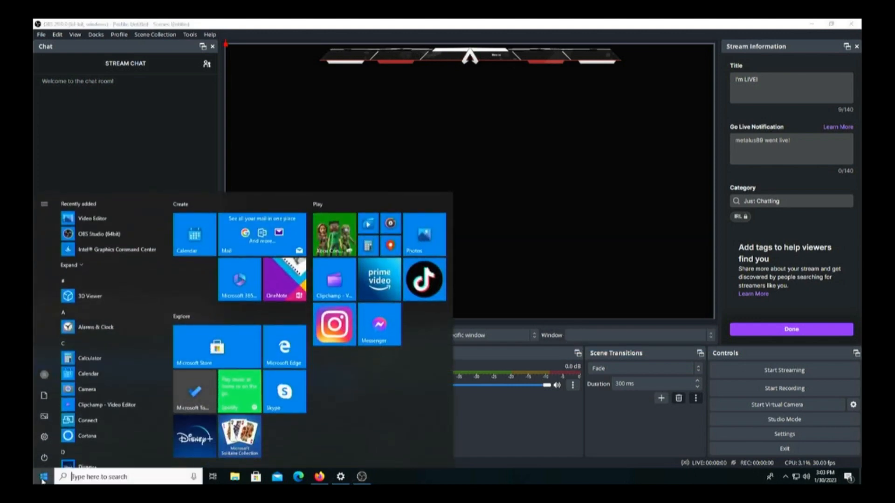
Search for and launch Notepad from the Start menu
type("notrp")
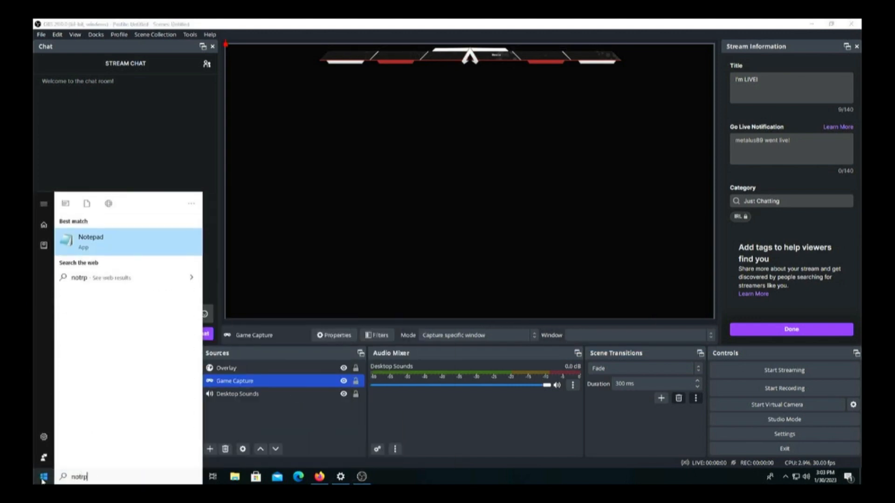
key("BackSpace")
key("BackSpace")
type("epad")
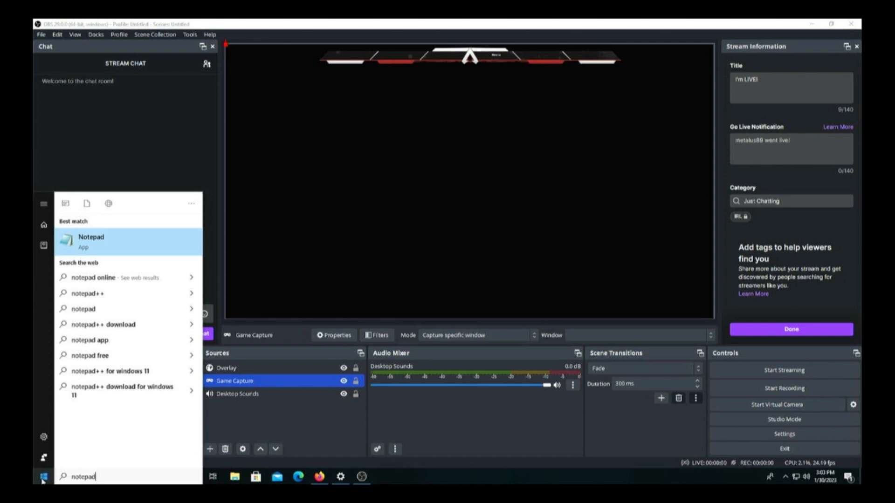
left_click(113, 254)
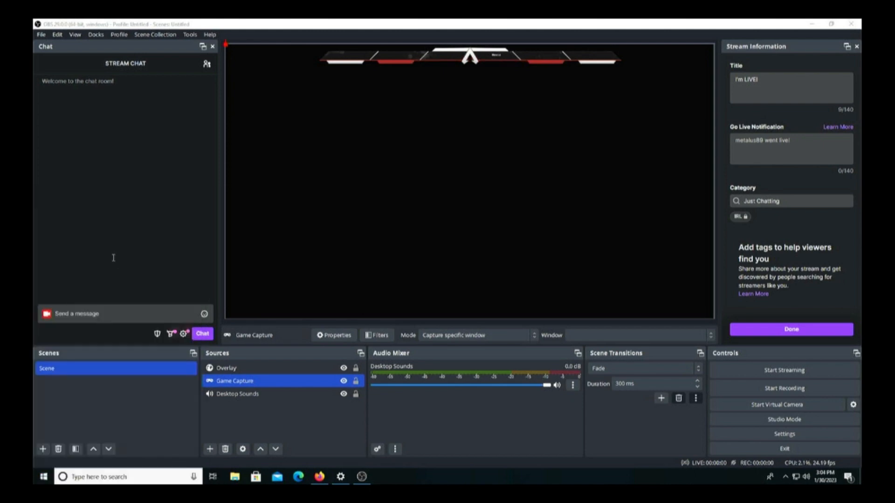
Set the Game Capture Window to '[notepad.exe]: Untitled - Notepad'
left_click(698, 337)
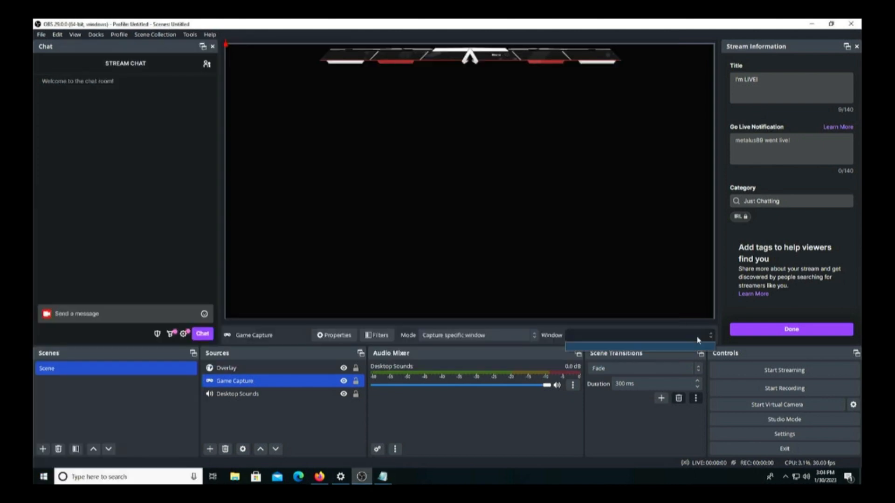
left_click(698, 340)
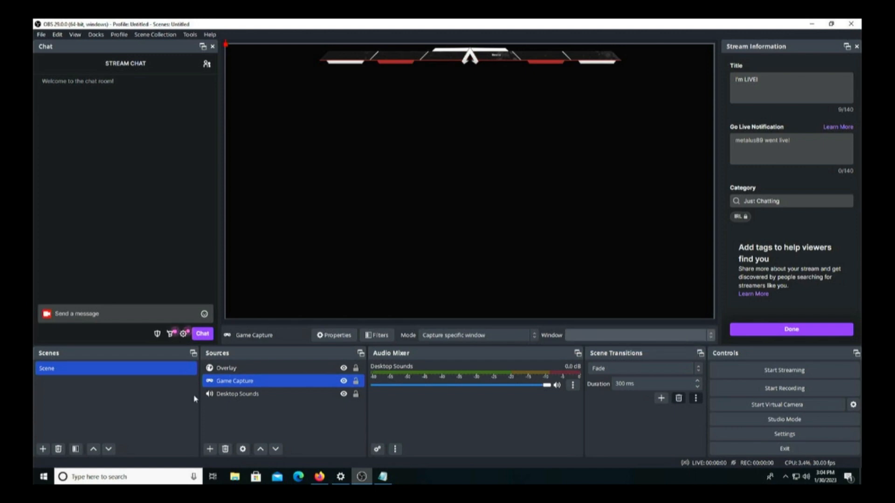
left_click(226, 368)
left_click(235, 381)
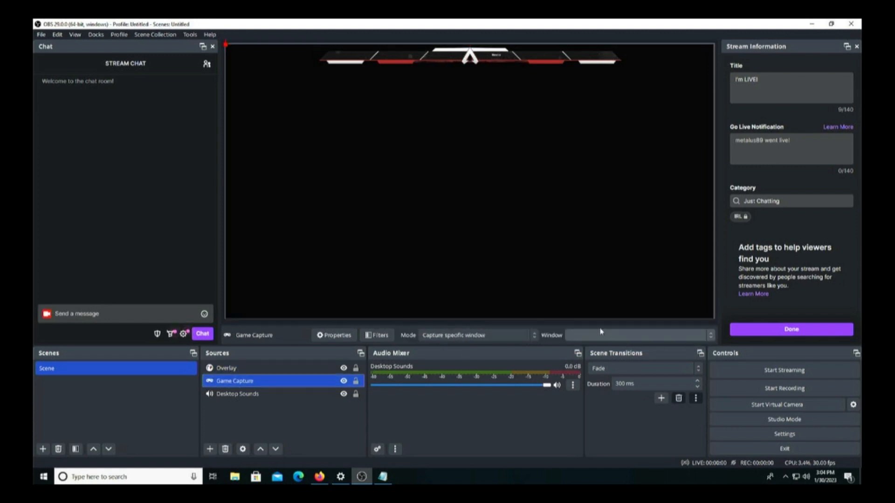
left_click(601, 335)
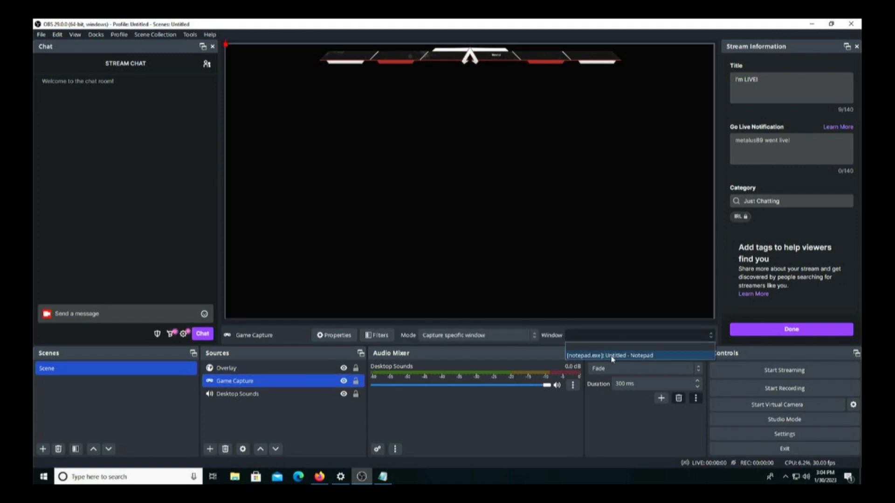
left_click(613, 355)
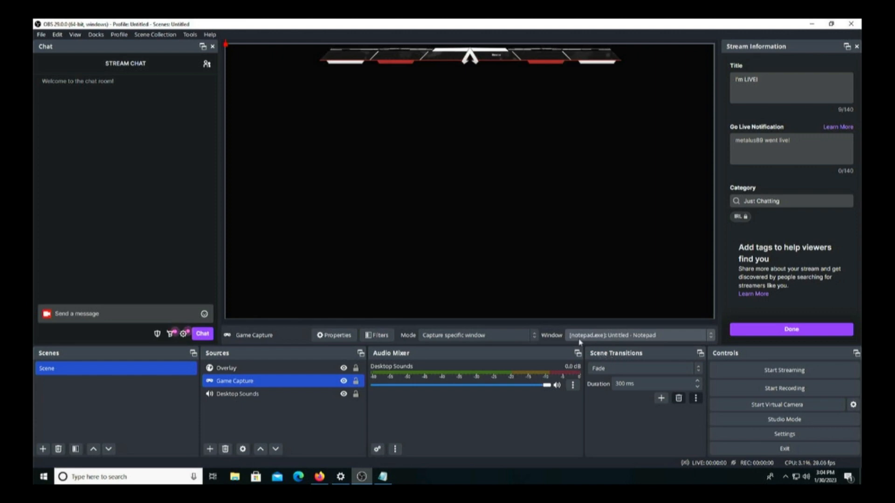
Move the Notepad window aside and reconfirm it as the Game Capture target
left_click(382, 476)
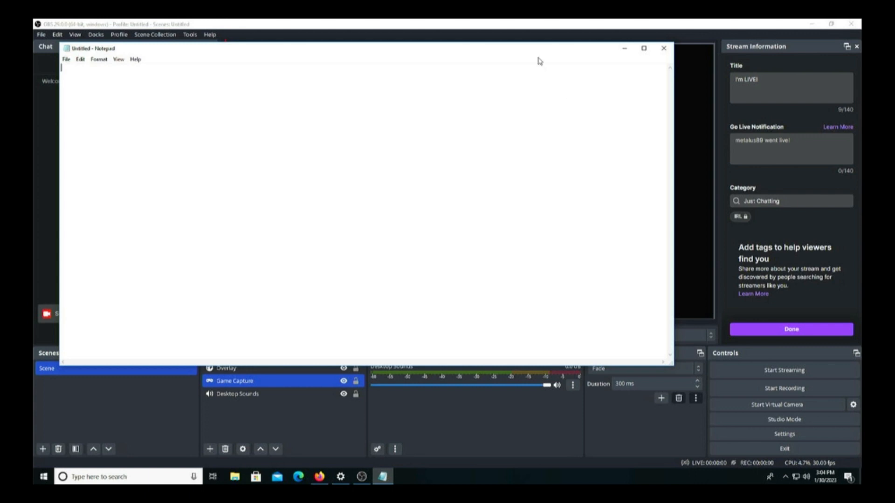
mouse_move(521, 49)
left_mouse_down()
mouse_move(574, 209)
mouse_move(531, 297)
mouse_move(508, 41)
left_mouse_up()
left_click(698, 339)
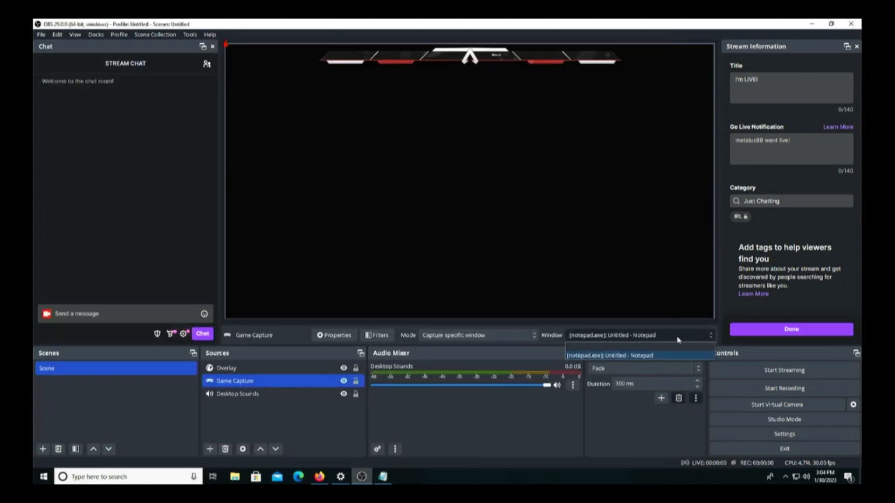
left_click(666, 346)
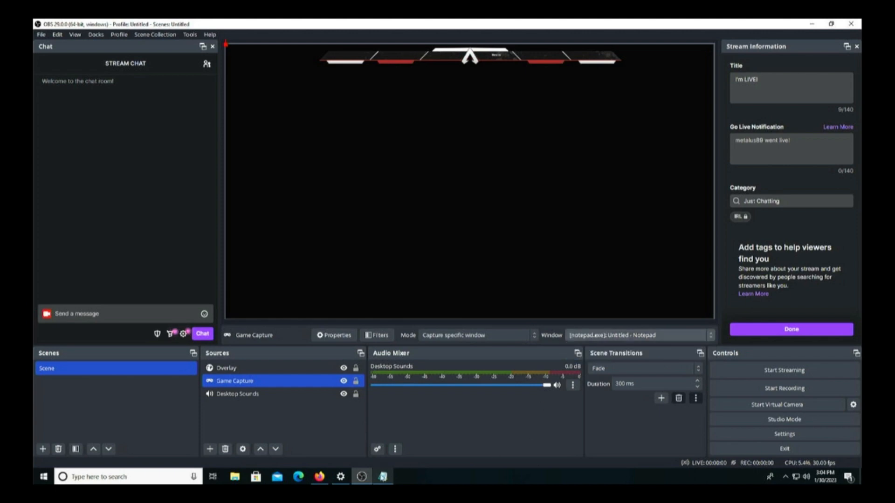
Type Hello in Notepad, then minimize, restore and maximize its window
left_click(383, 476)
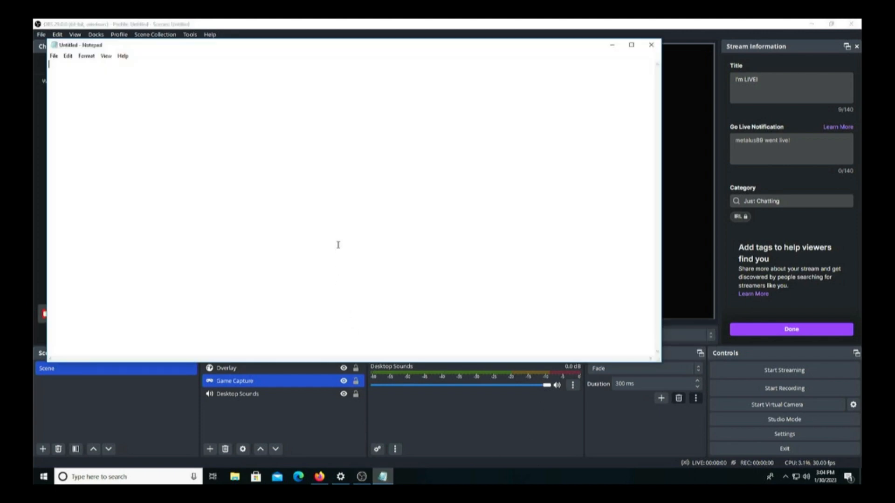
type("Hello!")
left_click(616, 47)
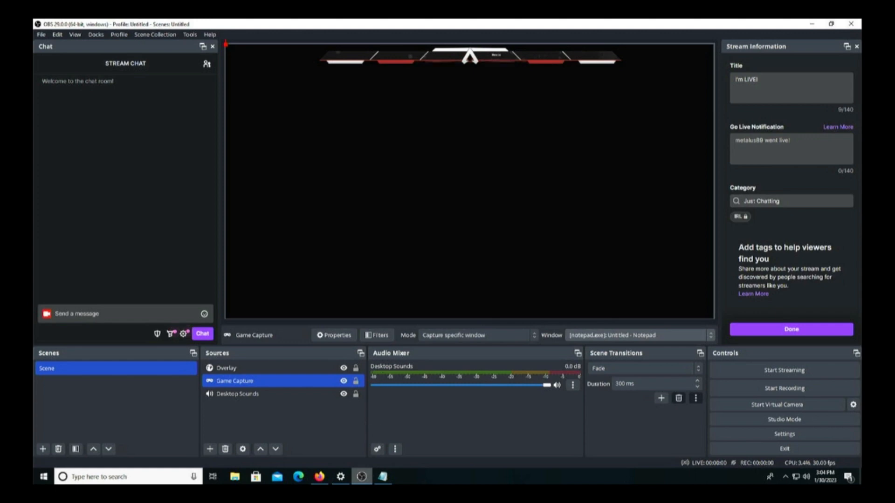
left_click(383, 476)
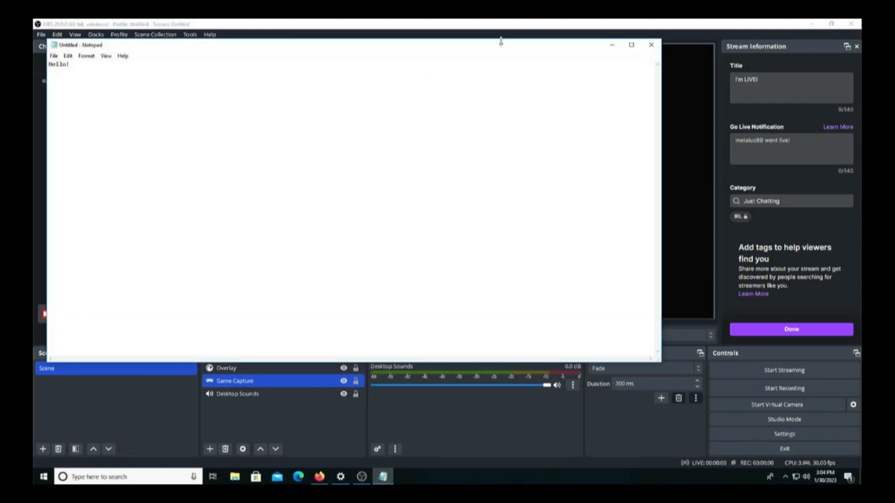
left_click(631, 45)
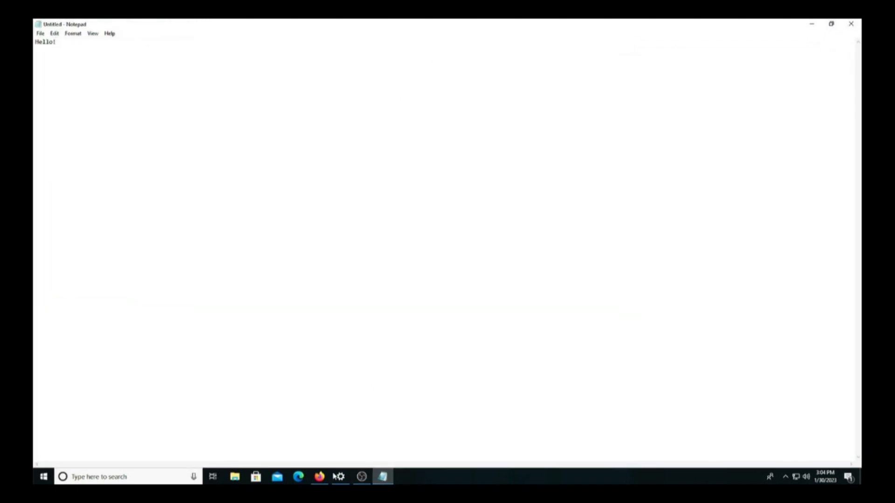
Return to OBS and reselect Untitled - Notepad as the Game Capture window
left_click(362, 476)
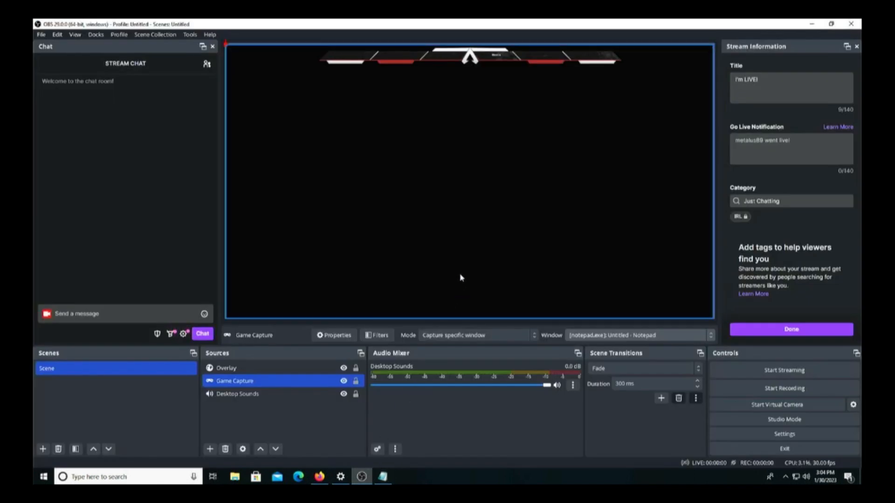
left_click(598, 336)
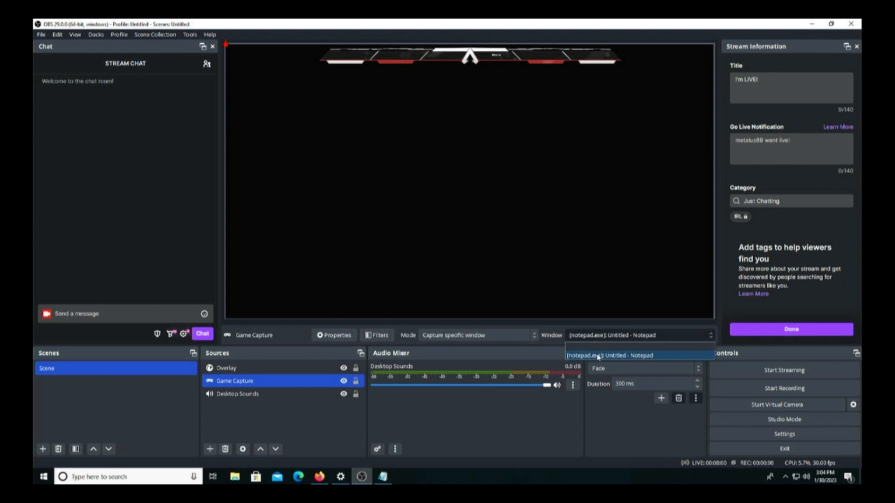
left_click(599, 355)
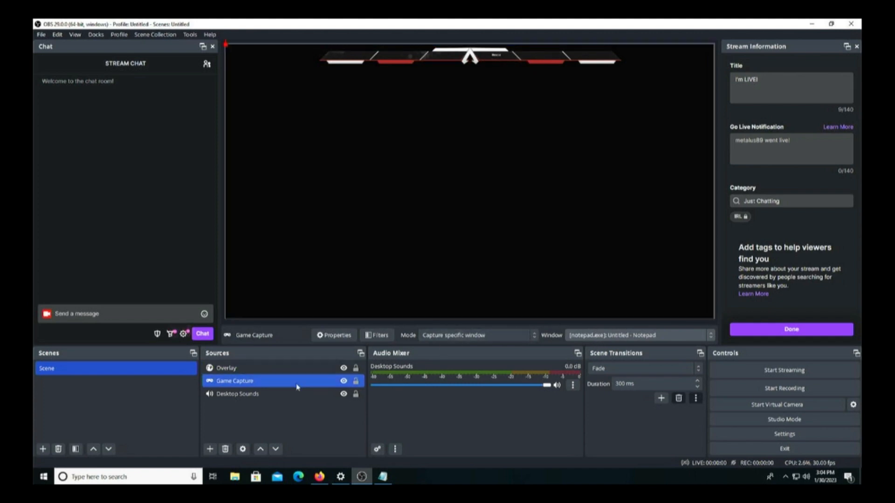
Add a default-named Display Capture source of the HDMI TO USB primary monitor, keeping the Automatic capture method
left_click(210, 449)
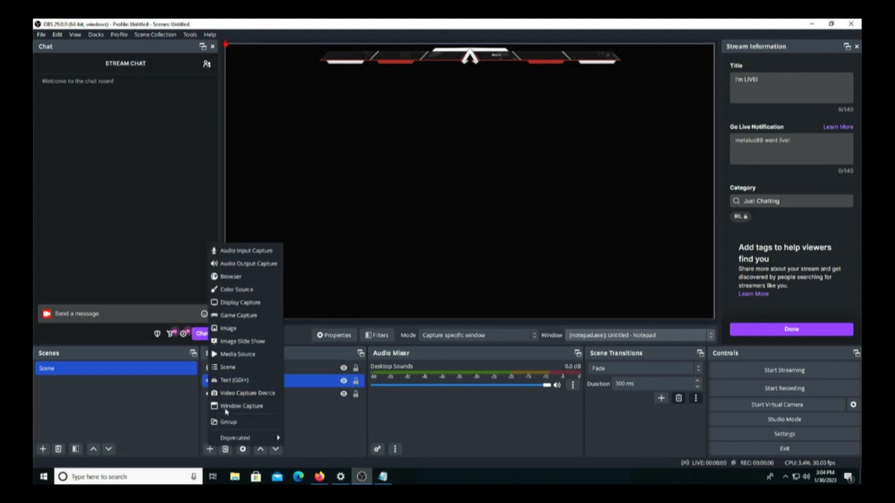
left_click(240, 303)
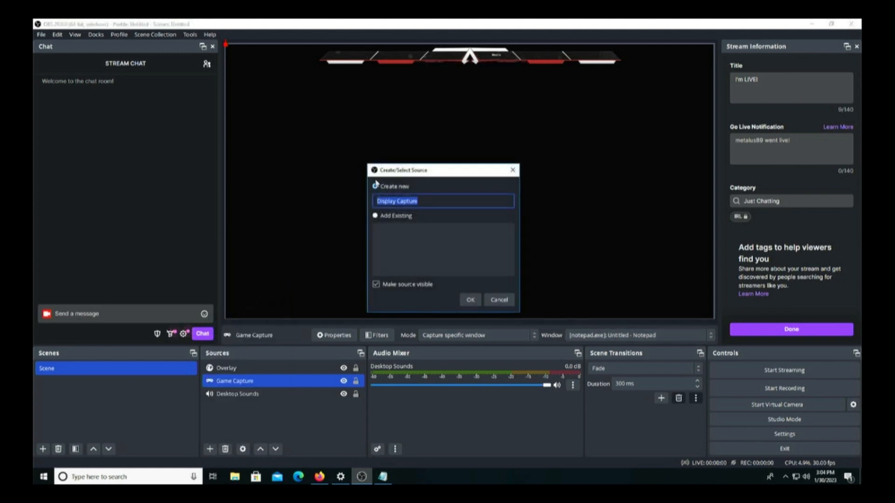
left_click(470, 300)
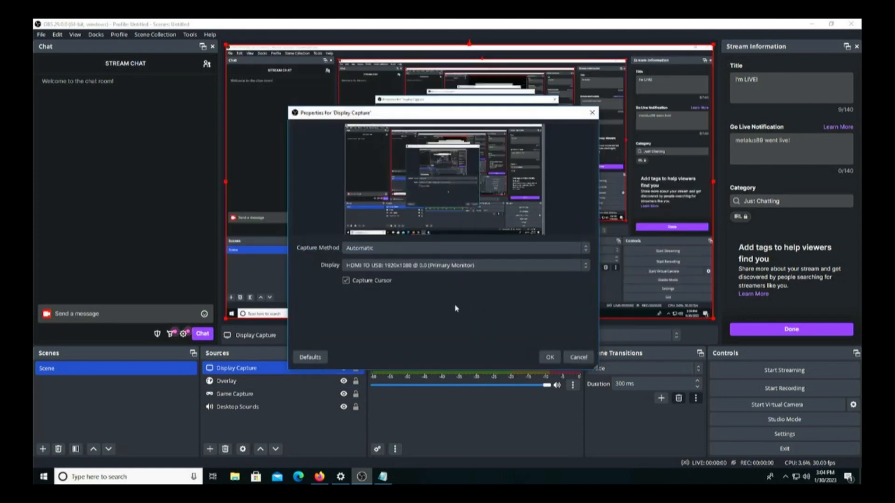
left_click(438, 266)
left_click(438, 279)
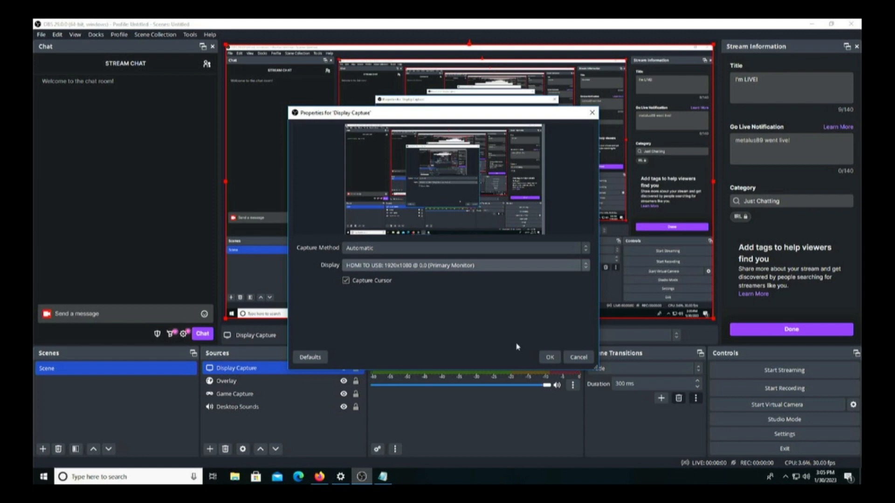
left_click(432, 249)
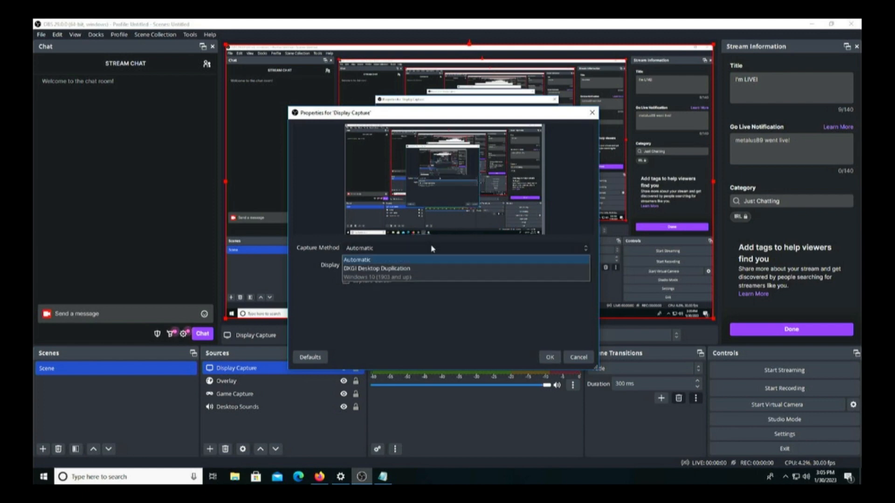
left_click(433, 249)
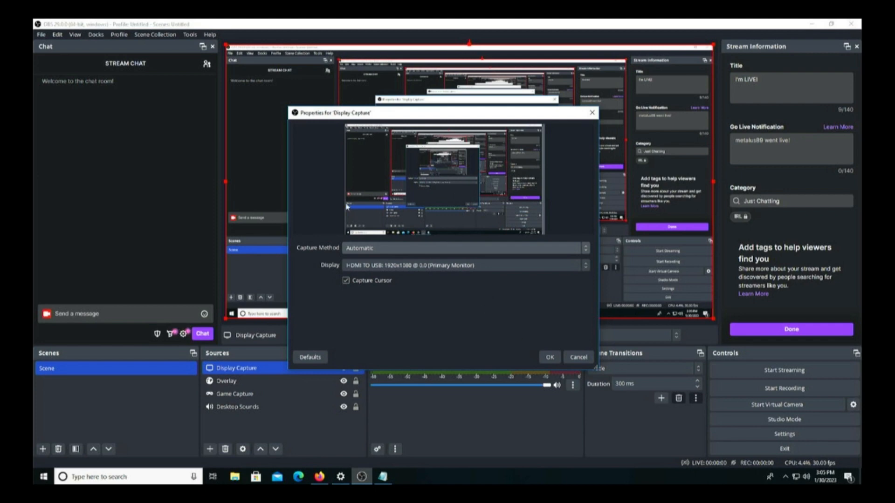
left_click(548, 356)
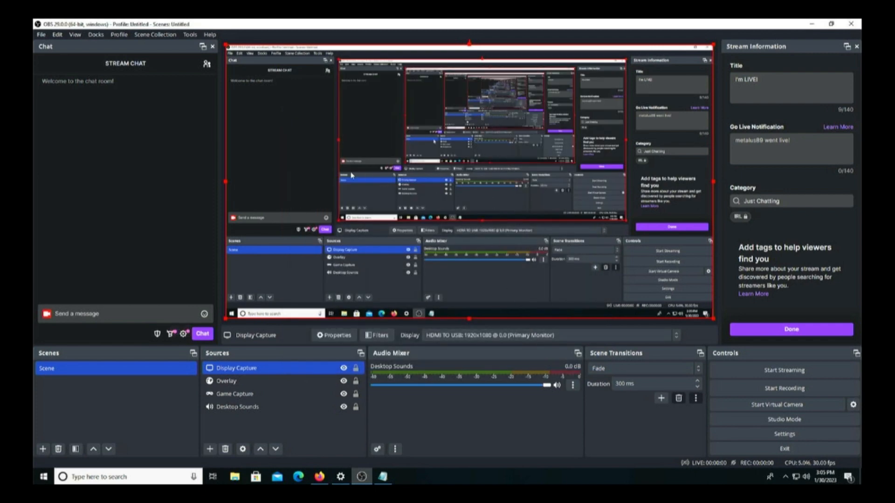
Bring up Notepad, restore it from maximized, then minimize it to reveal OBS
left_click(383, 476)
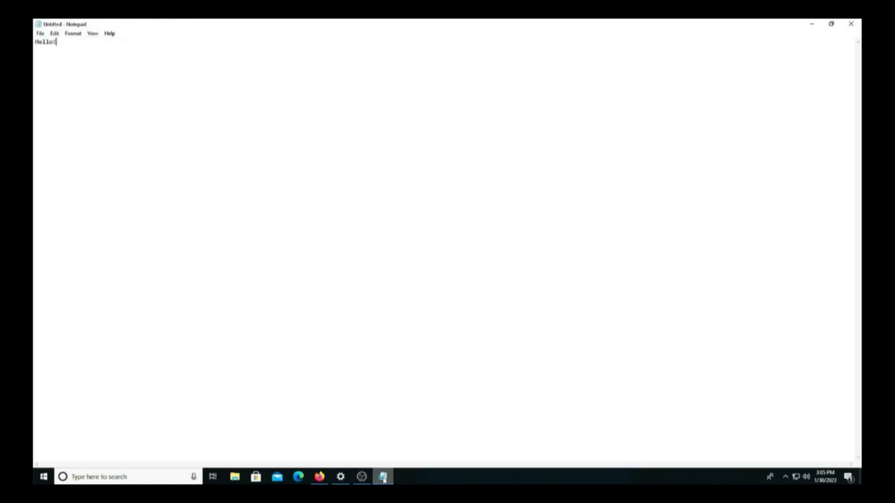
double_click(507, 24)
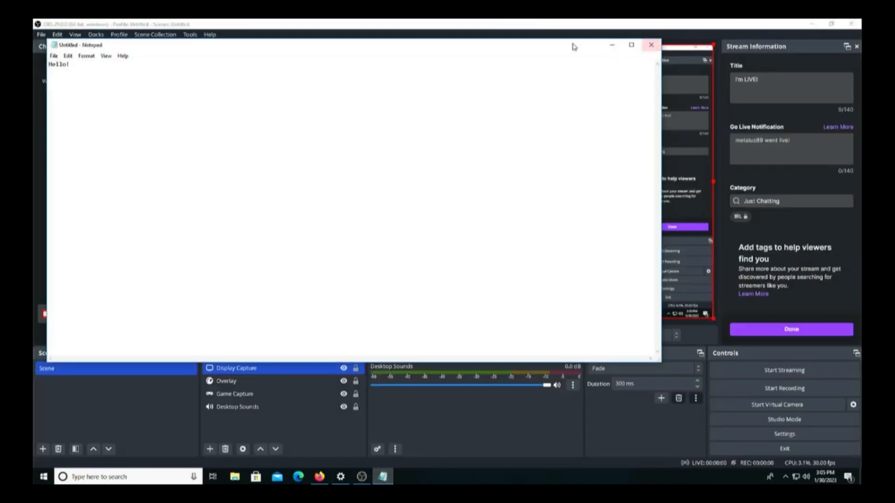
left_click(616, 46)
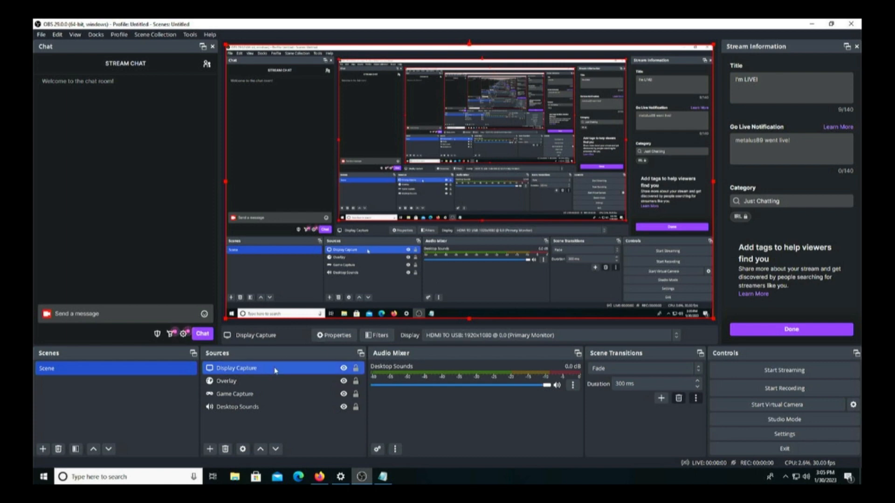
Layer Display Capture below Game Capture, hide Game Capture, keep the HDMI TO USB monitor, and raise Notepad
left_click_drag(265, 371, 262, 400)
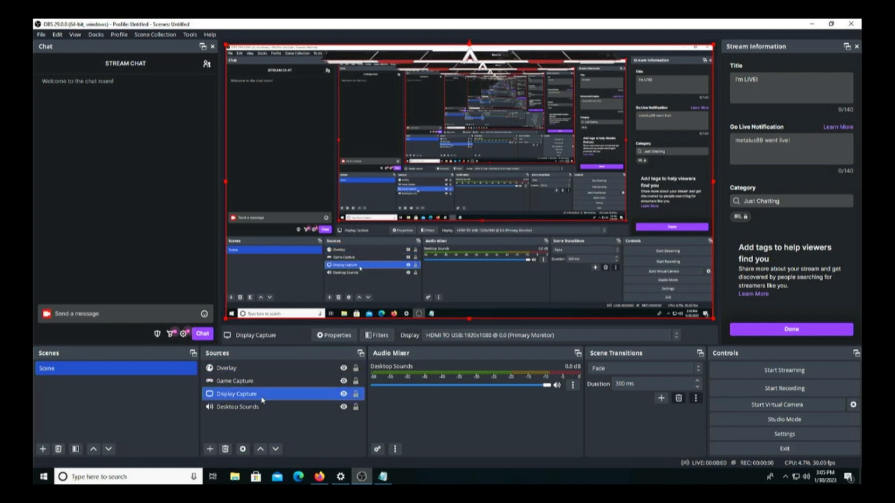
left_click(343, 384)
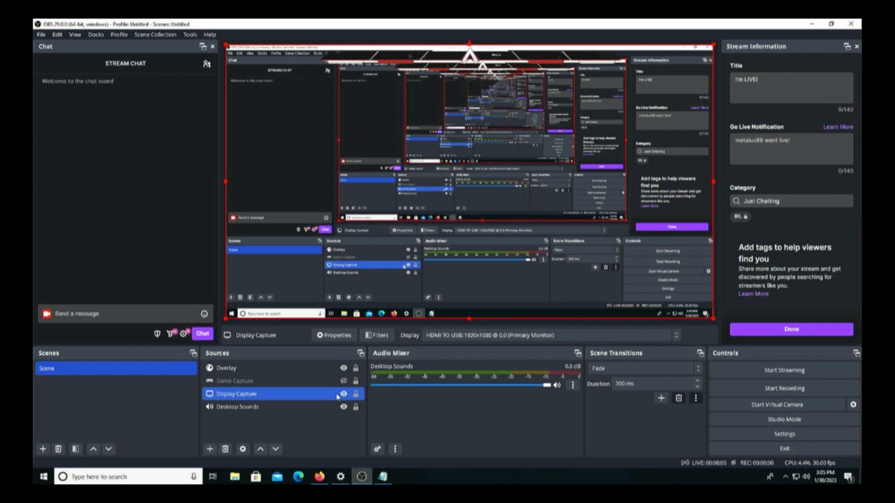
left_click(480, 335)
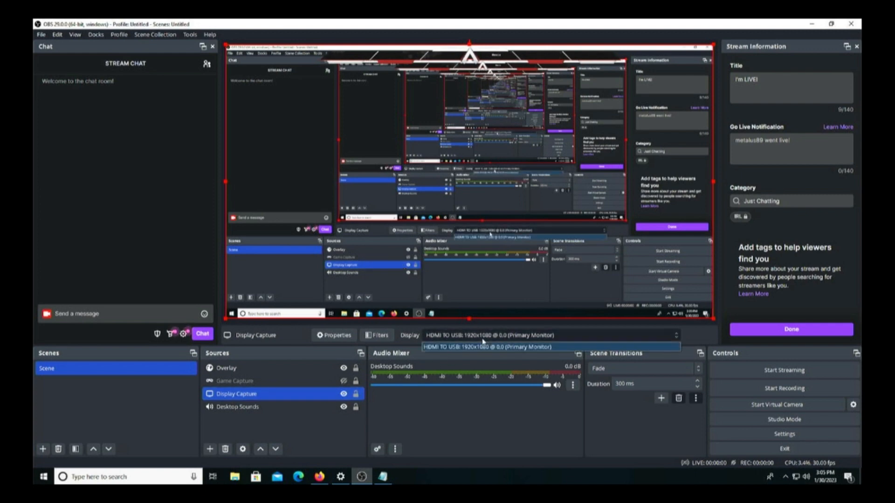
left_click(482, 347)
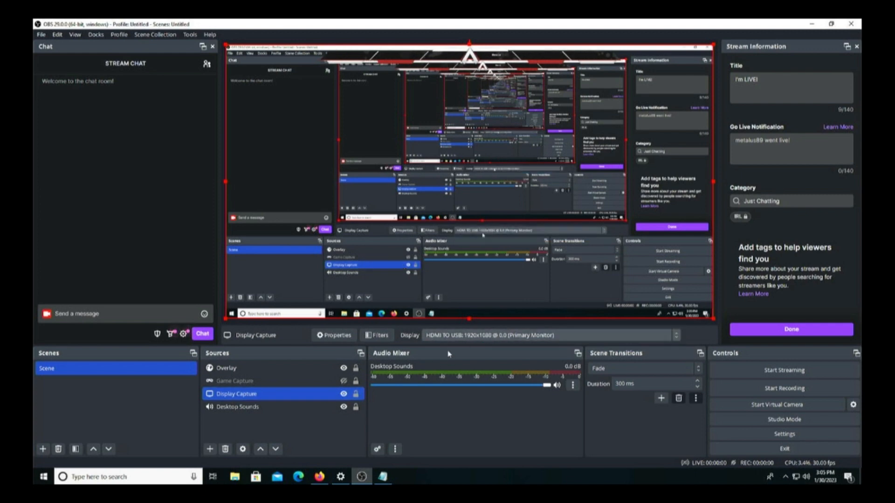
left_click(383, 476)
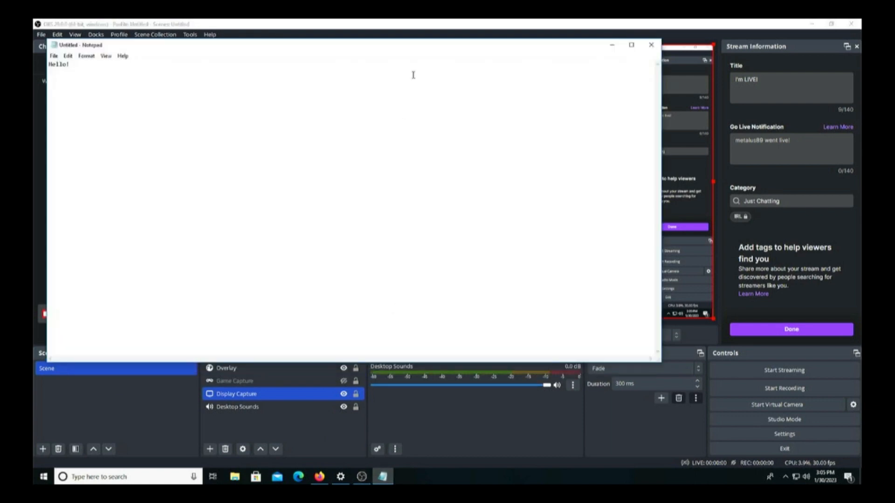
Move the Hello! Notepad window around to watch it in the capture preview, then minimize it
left_click_drag(459, 53, 522, 187)
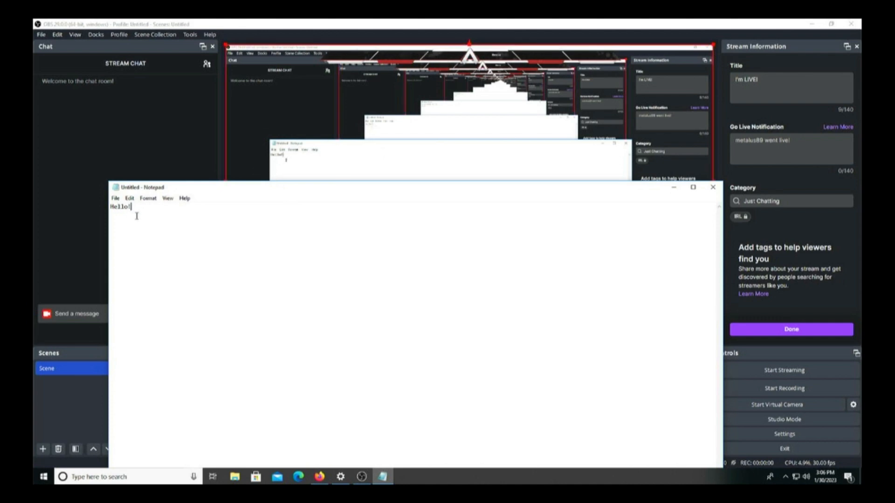
left_click_drag(400, 192, 382, 85)
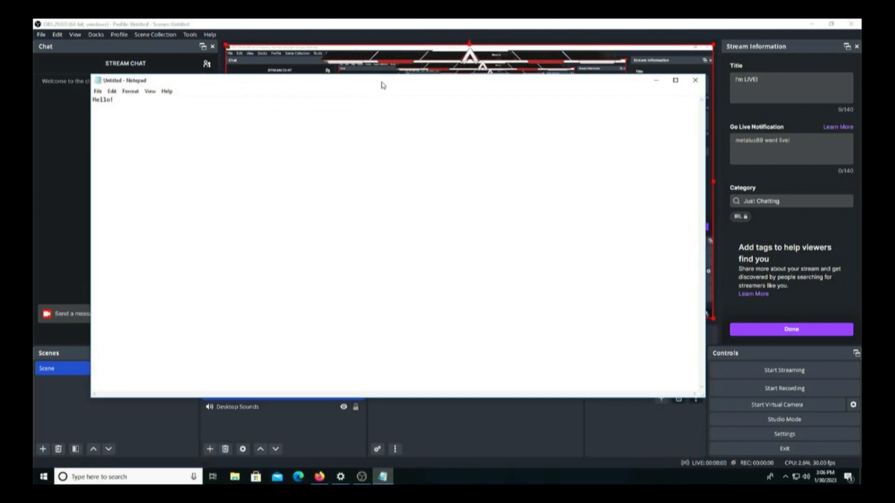
left_click(656, 80)
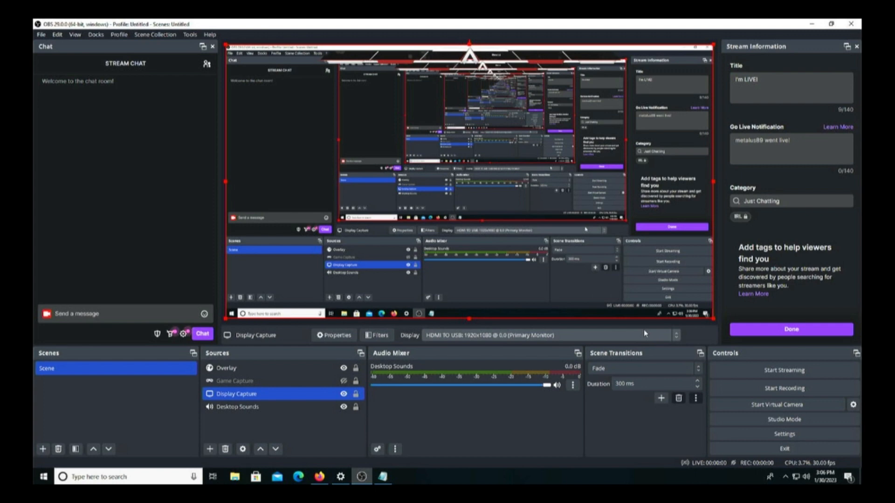
Send the test message 'hillo!' from the Twitch chat dock's message box
left_click(135, 314)
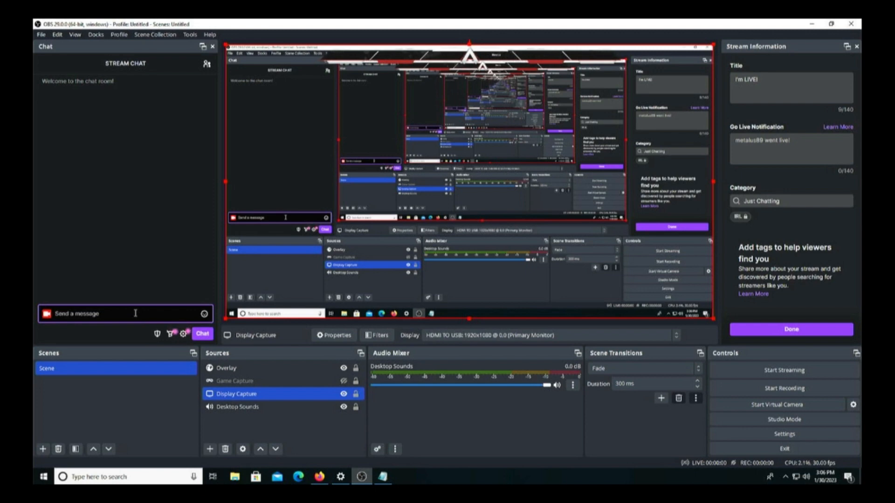
type("hi")
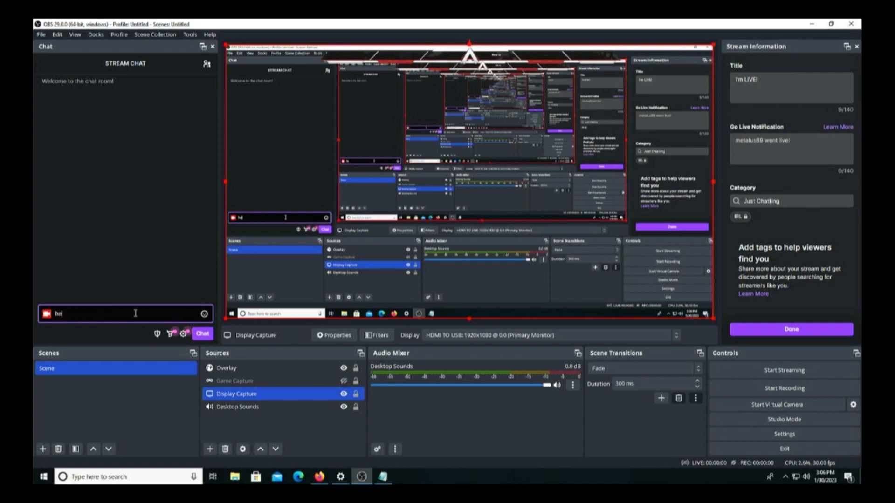
type("llo!")
key("Return")
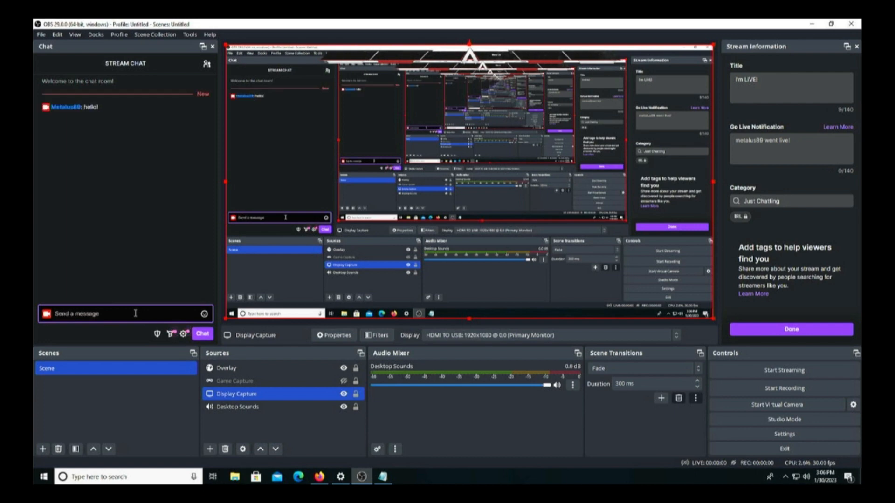
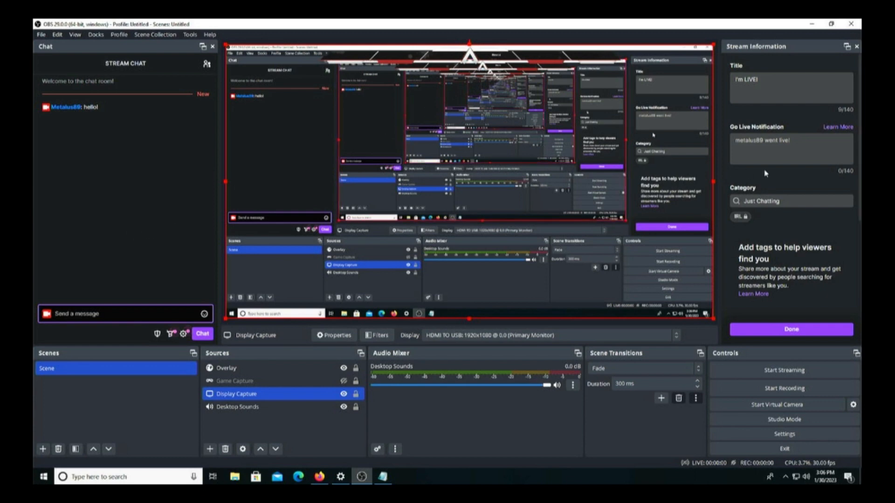
Replace the Just Chatting category with SoulCalibur VI via 'soul caliber 6' and save the stream info
scroll(774, 215, "down", 1)
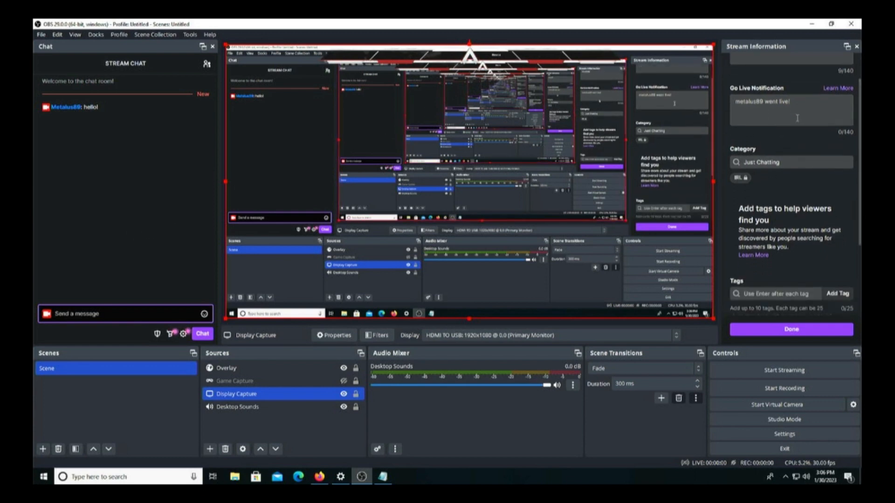
scroll(796, 217, "up", 1)
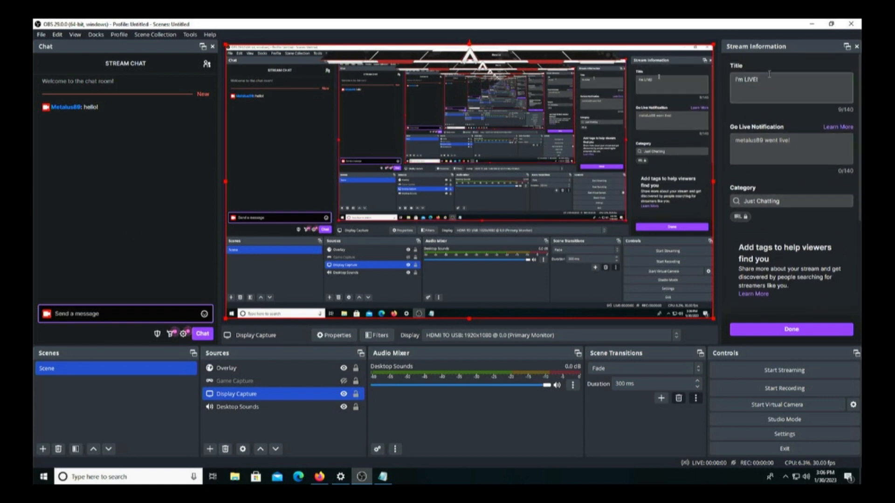
left_click(728, 84)
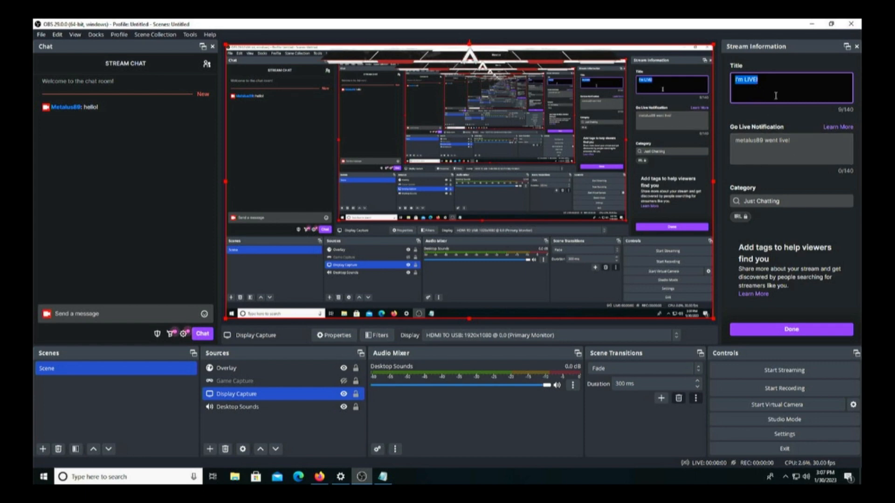
left_click(787, 203)
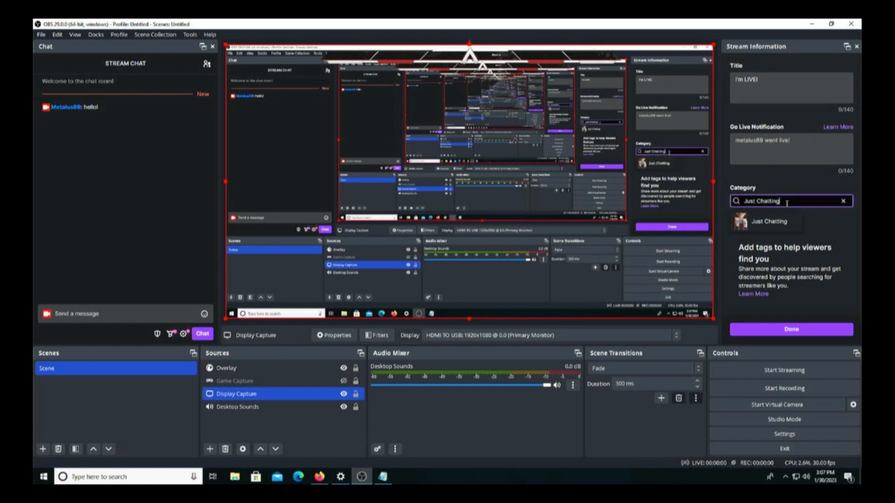
left_click_drag(761, 202, 734, 204)
triple_click(751, 198)
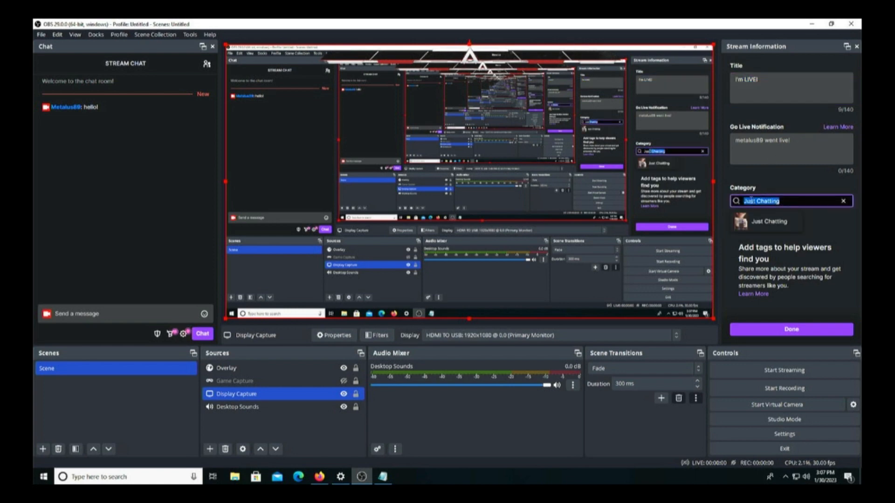
type("sou")
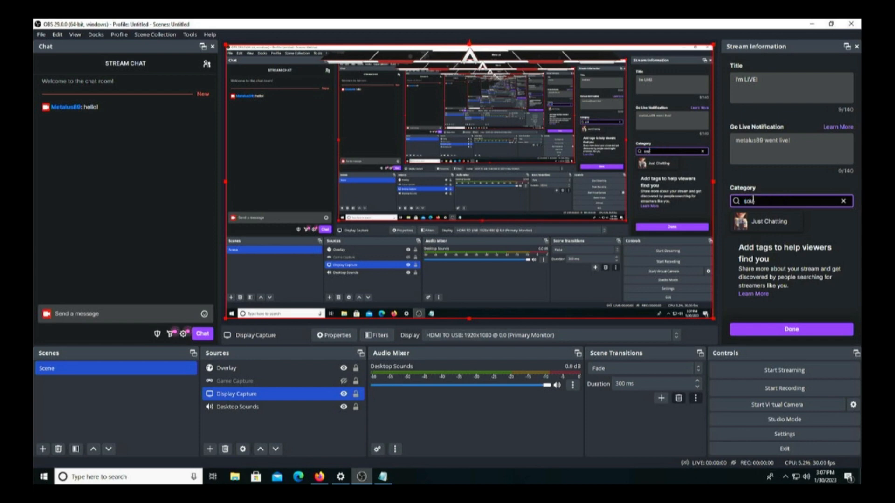
type("l caliber 6")
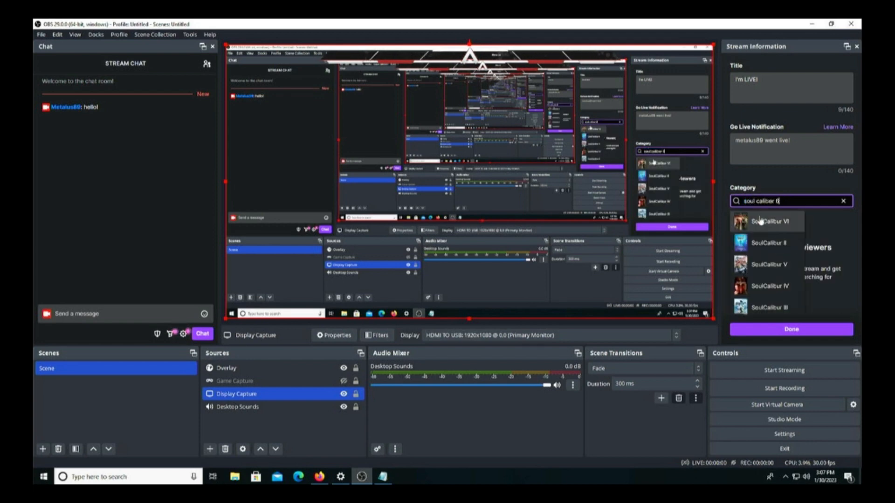
left_click(760, 218)
left_click(791, 330)
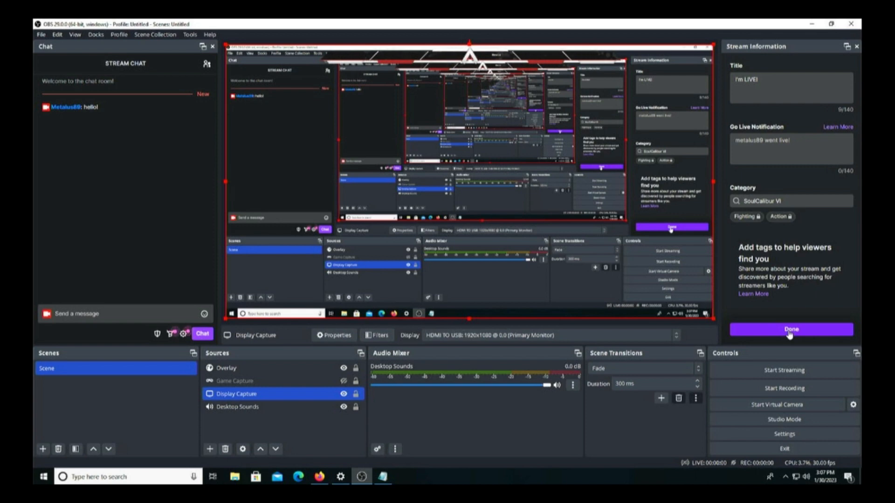
left_click(789, 332)
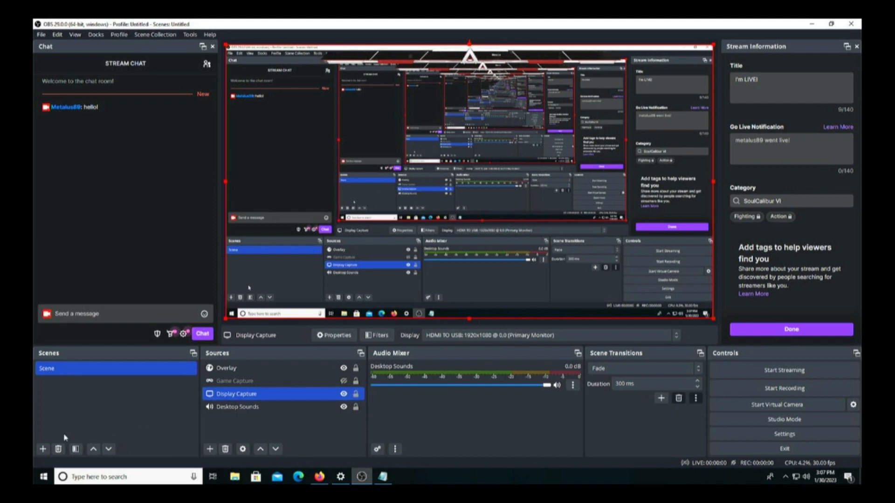
Create an empty scene called 'BRB' next to the existing Scene
left_click(43, 448)
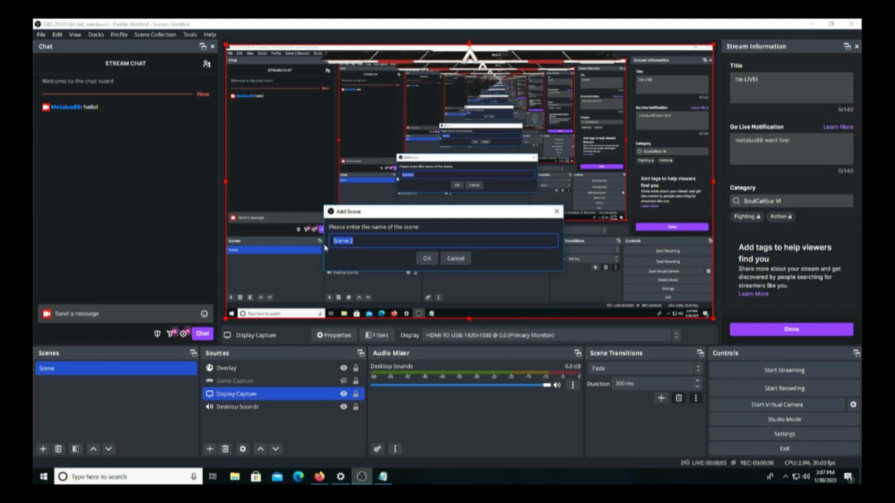
type("BRB")
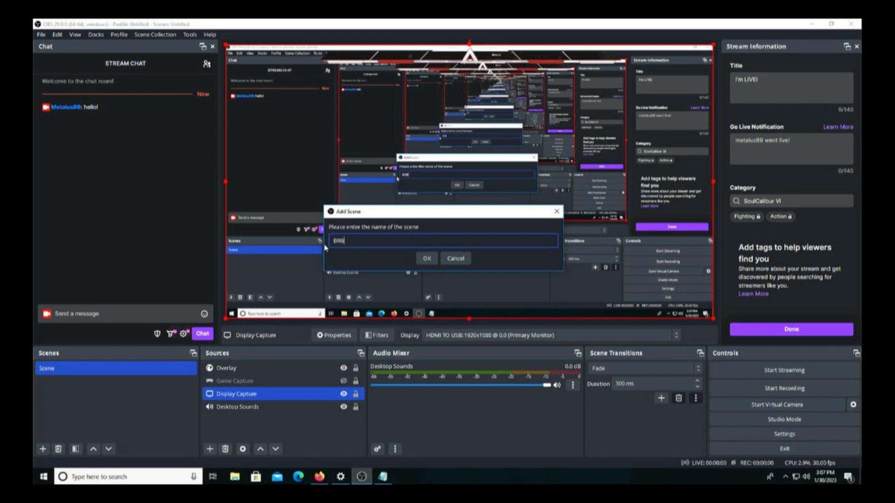
left_click(427, 259)
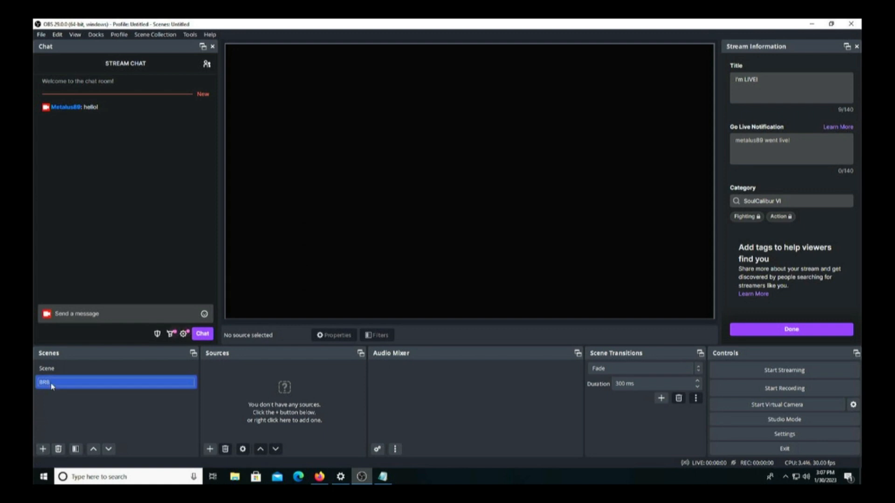
Copy the Be Right Back overlay's URL from its StreamElements editor
left_click(319, 477)
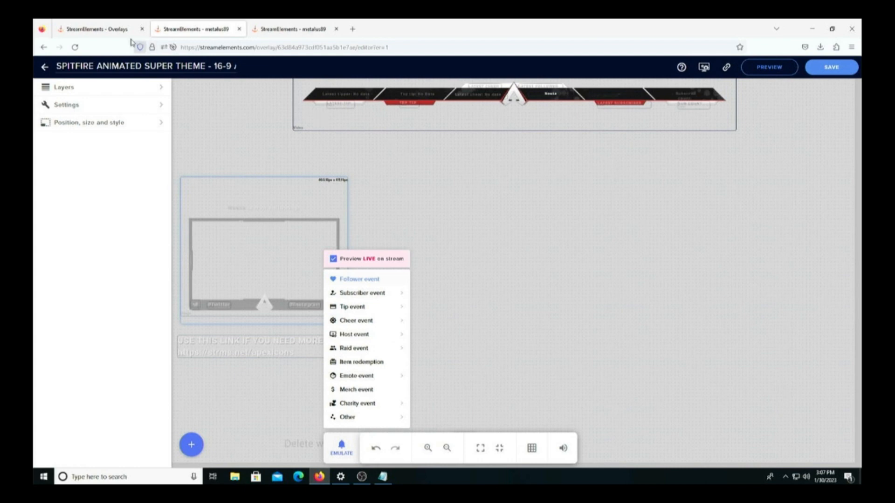
left_click(114, 33)
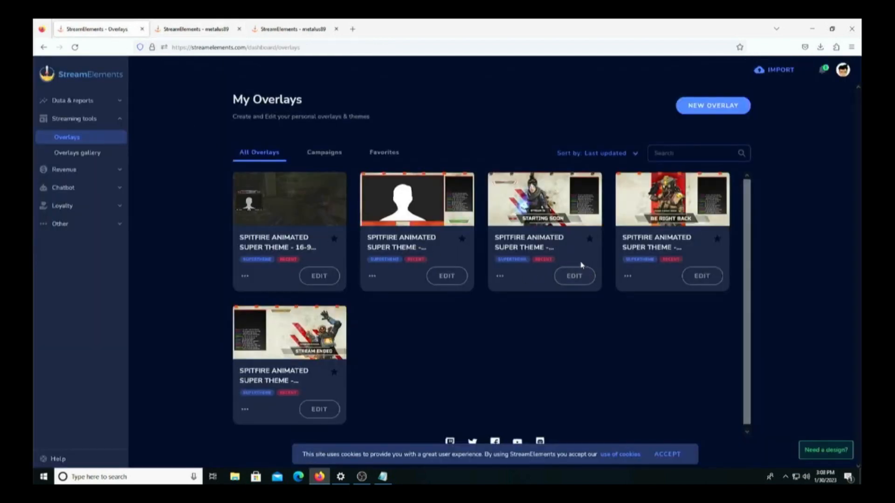
left_click(703, 279)
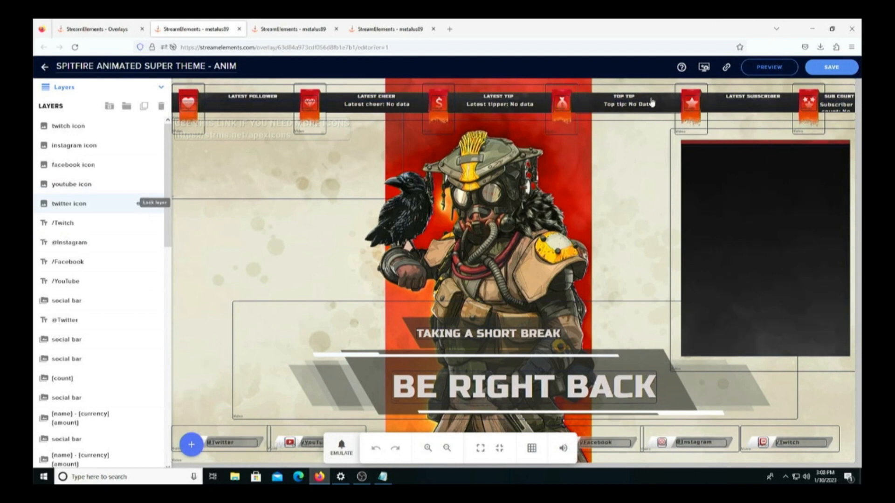
left_click(726, 66)
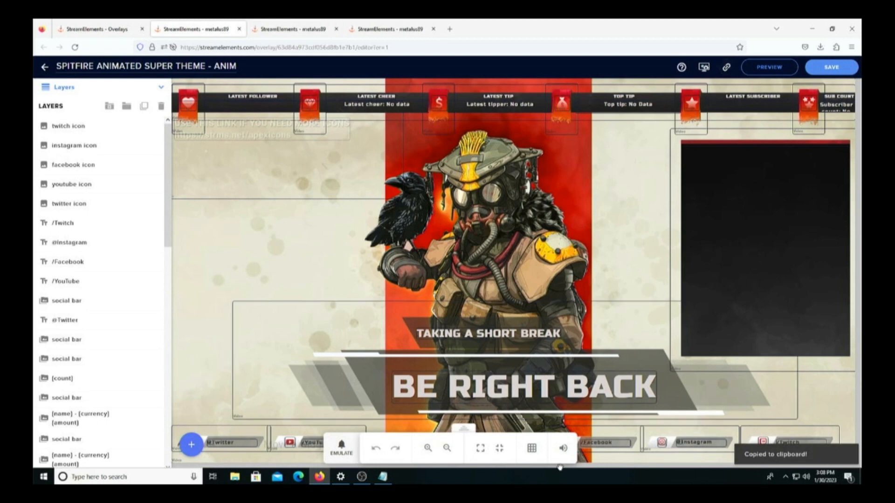
left_click(362, 476)
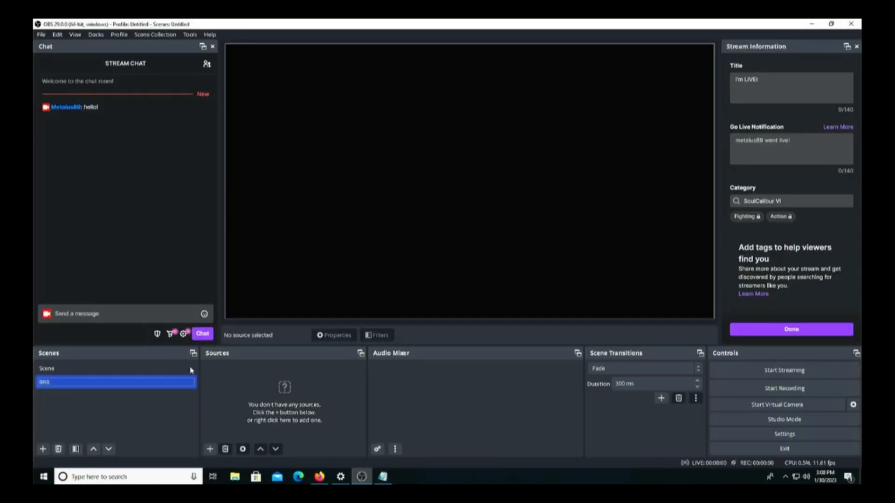
Add a Browser source named 'BRB Overlay' to the BRB scene, avoiding the duplicate name 'BRB'
double_click(138, 380)
key("Return")
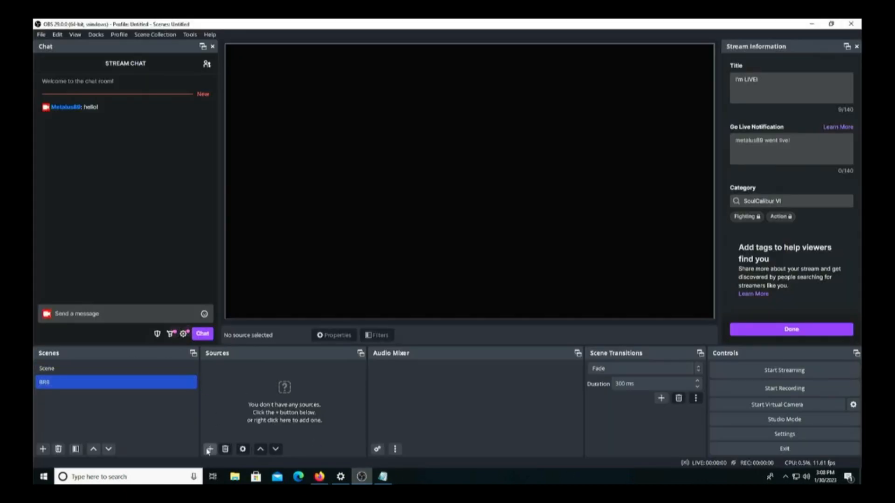
left_click(210, 448)
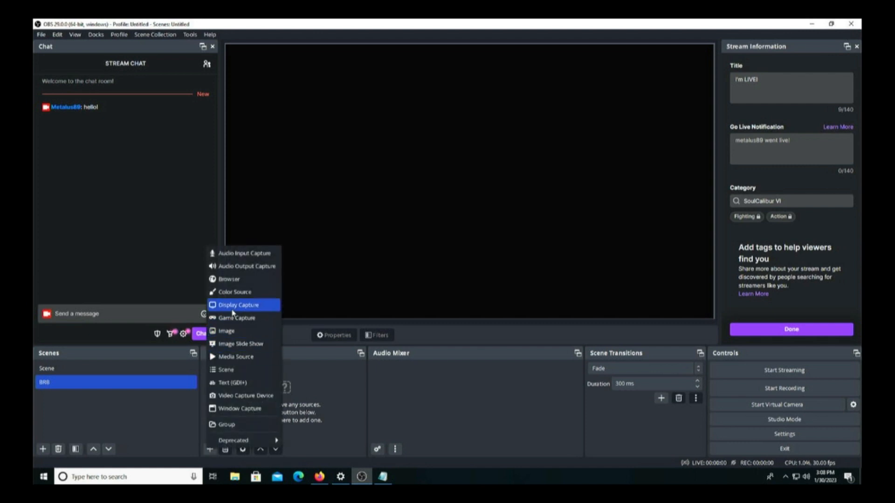
left_click(246, 280)
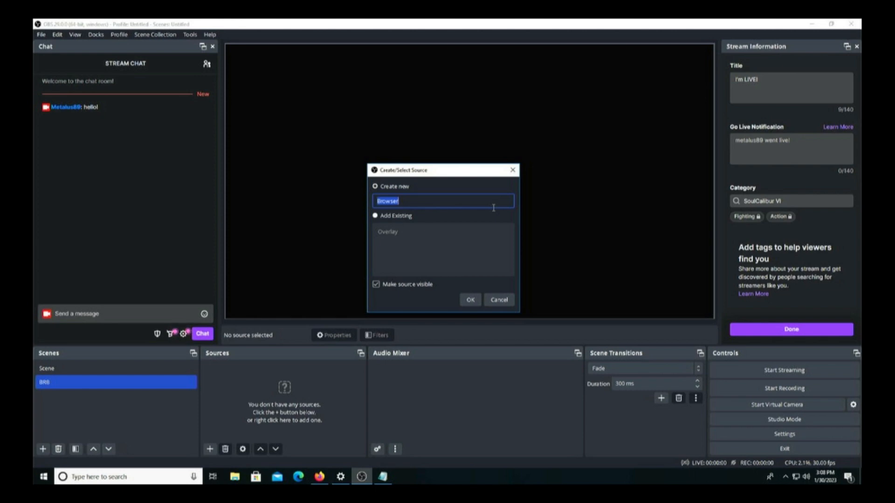
type("BRB")
left_click(471, 300)
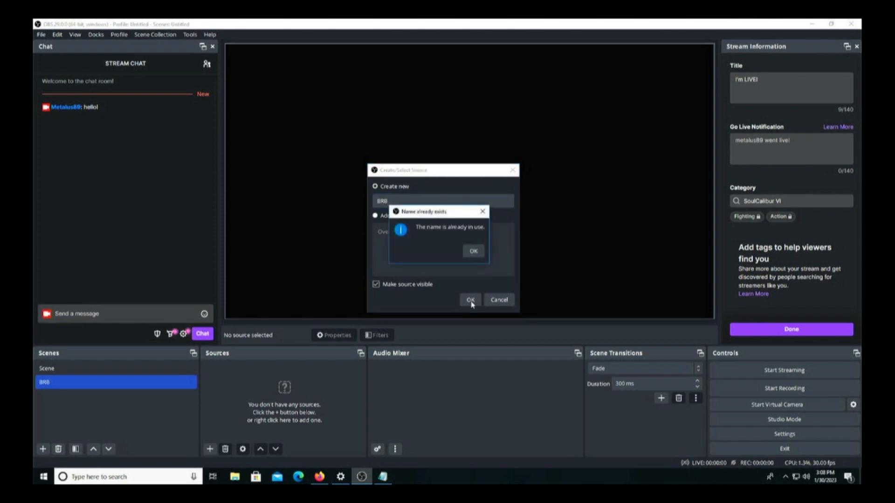
left_click(478, 253)
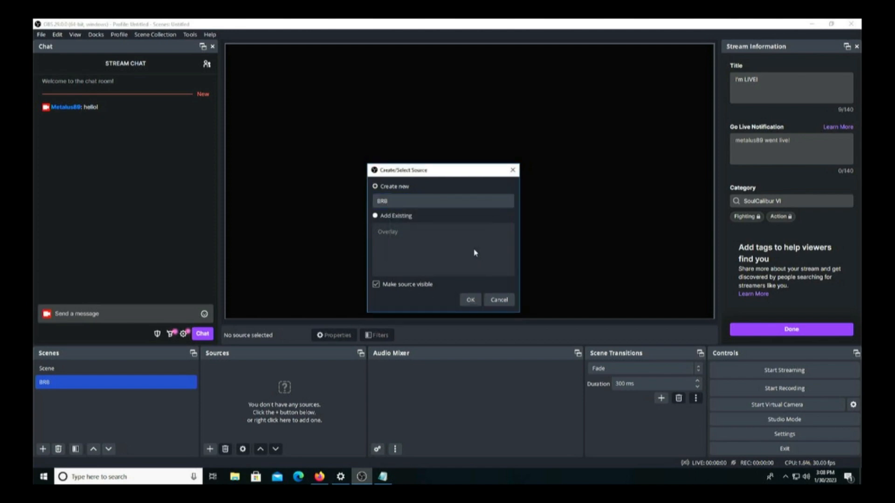
left_click(399, 202)
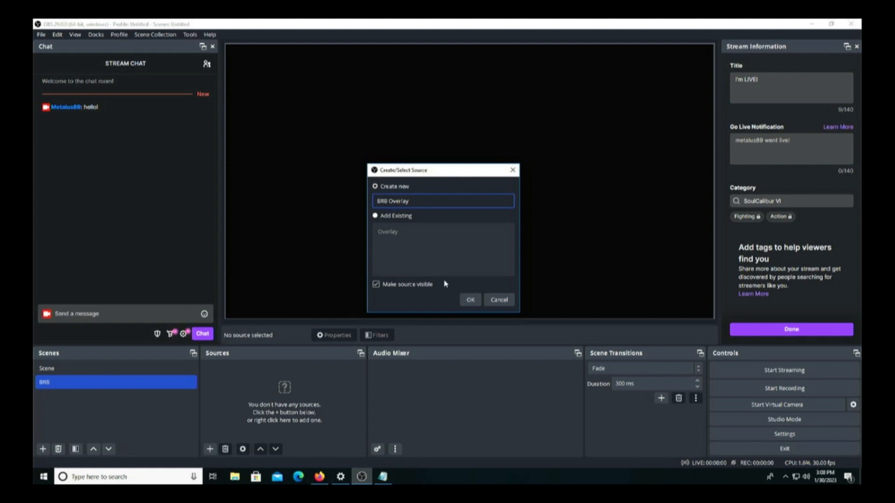
left_click(471, 299)
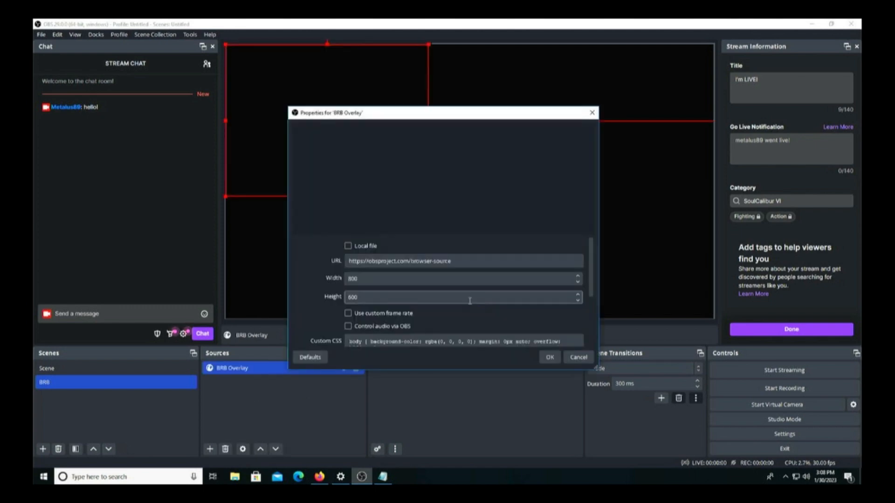
Paste the StreamElements overlay URL into BRB Overlay and size it 1920 × 1080
left_click_drag(451, 262, 265, 259)
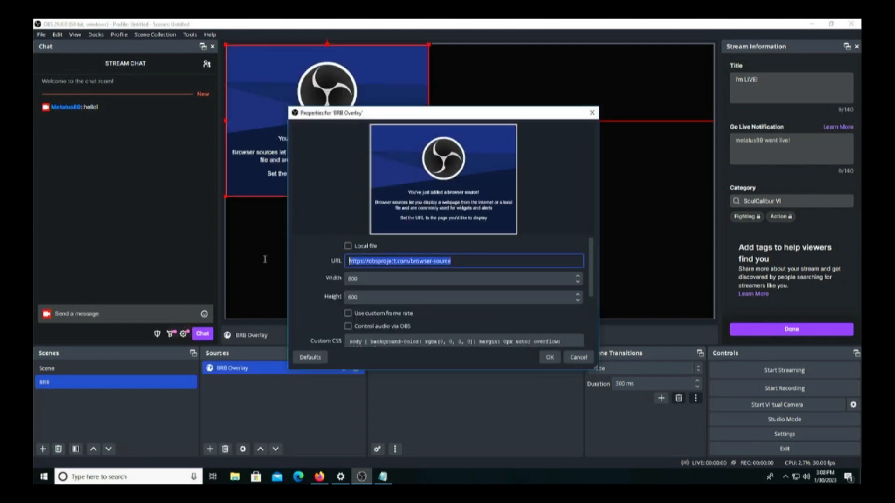
key("ctrl+v")
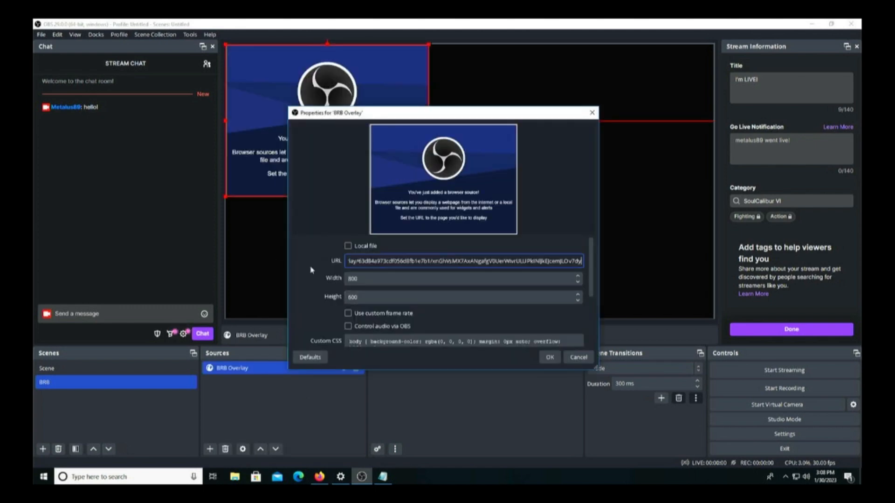
key("Tab")
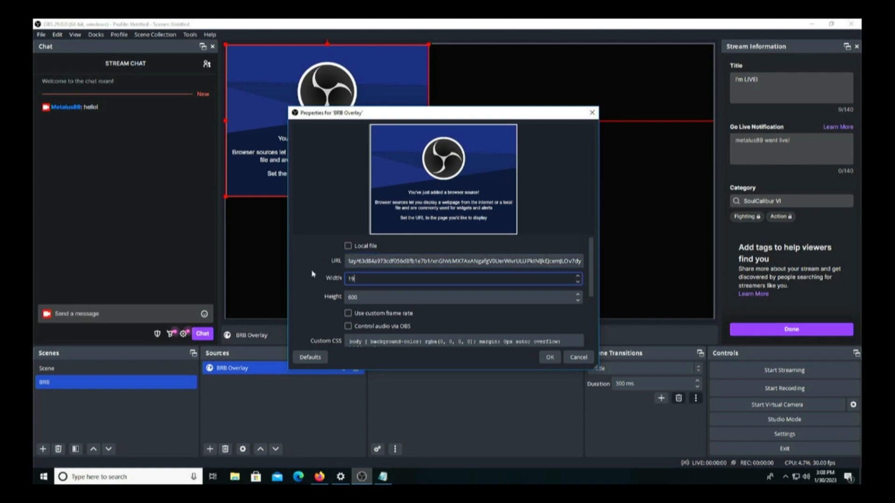
key("Tab")
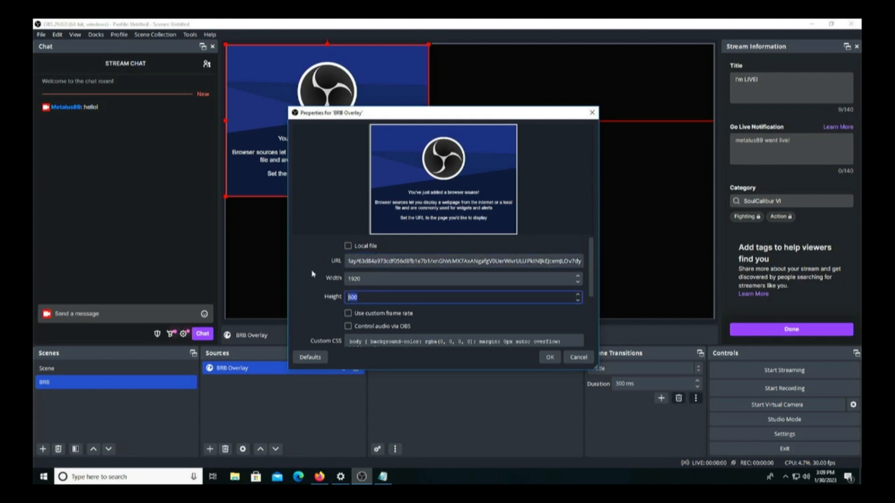
type("108")
scroll(346, 274, "down", 3)
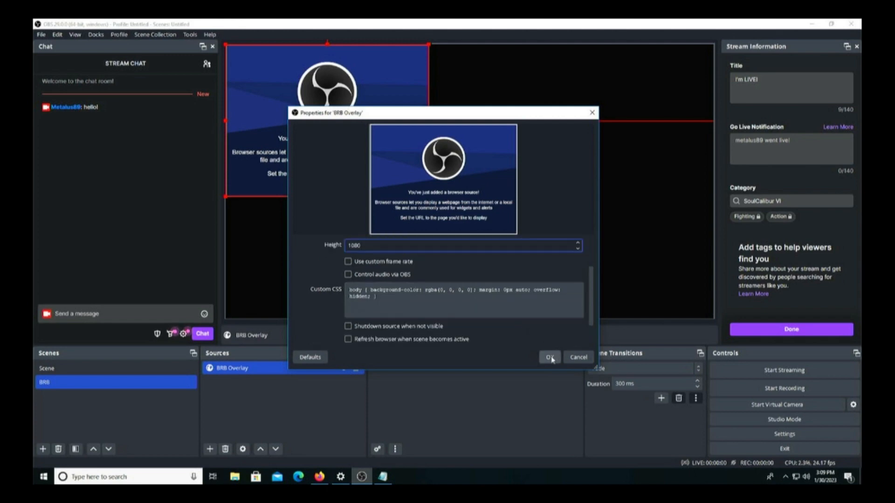
left_click(550, 357)
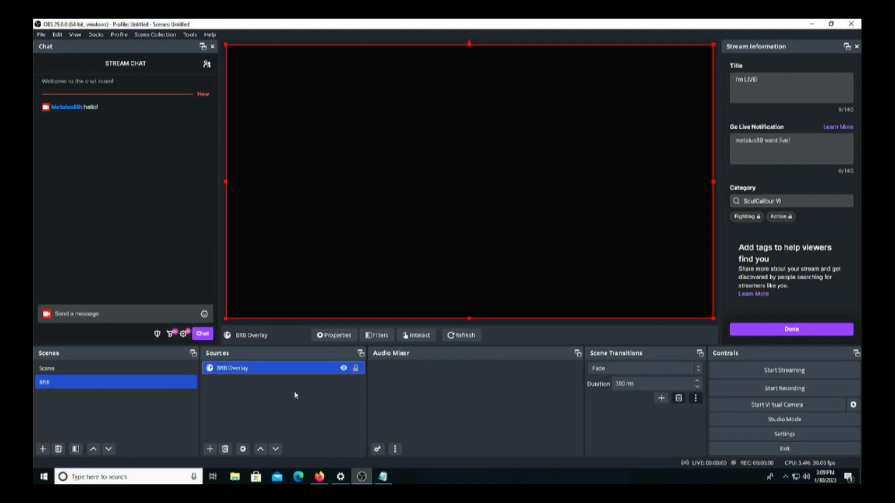
Refresh the BRB Overlay source's page cache from its properties and apply
right_click(267, 373)
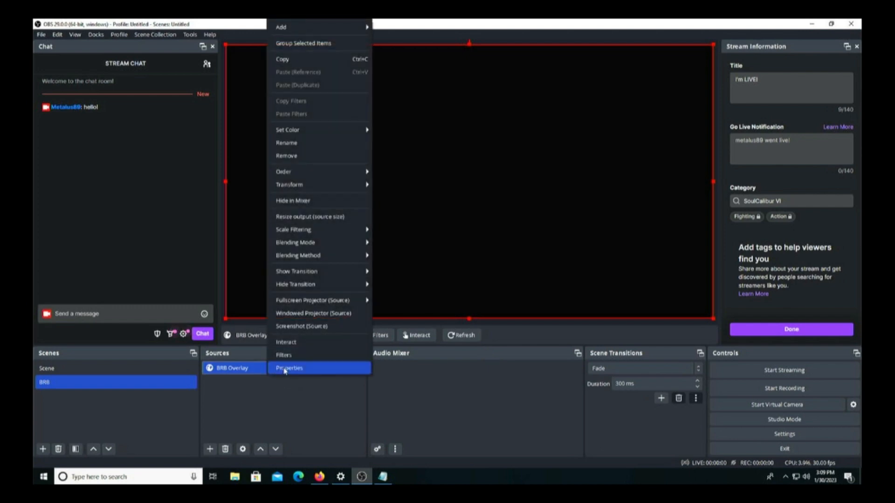
left_click(285, 369)
scroll(401, 289, "down", 2)
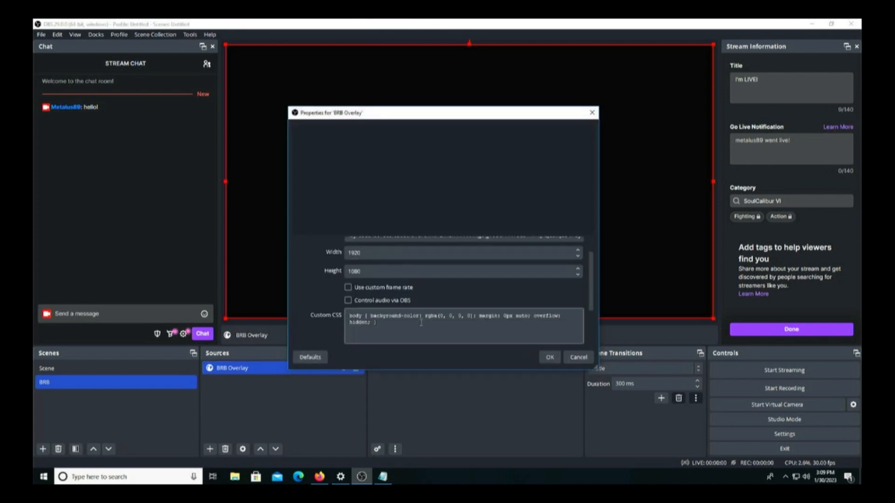
scroll(421, 323, "up", 1)
scroll(422, 331, "down", 4)
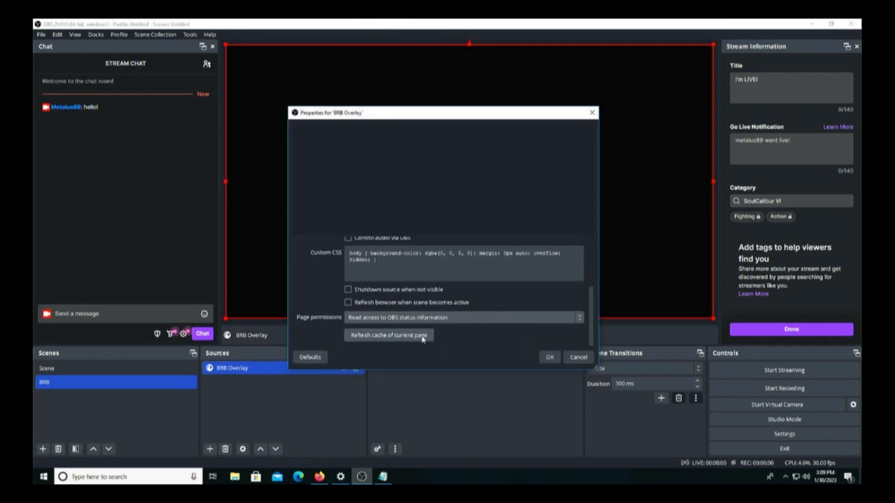
left_click(403, 339)
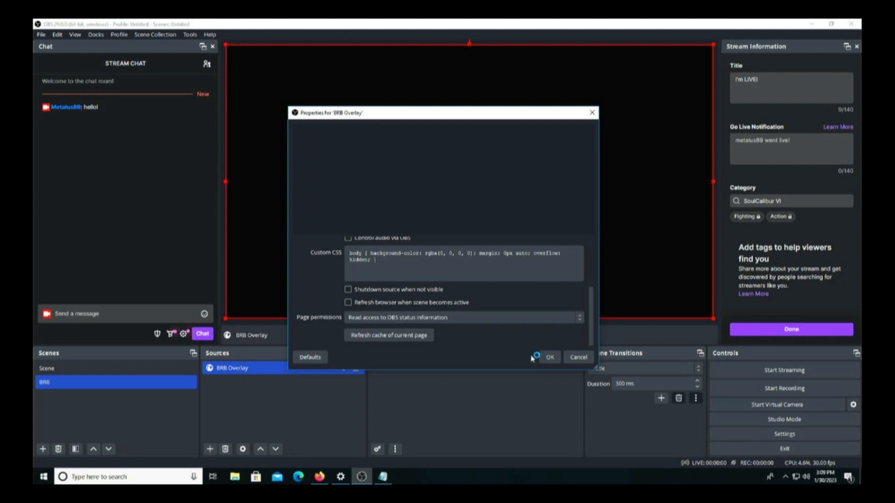
scroll(435, 301, "up", 2)
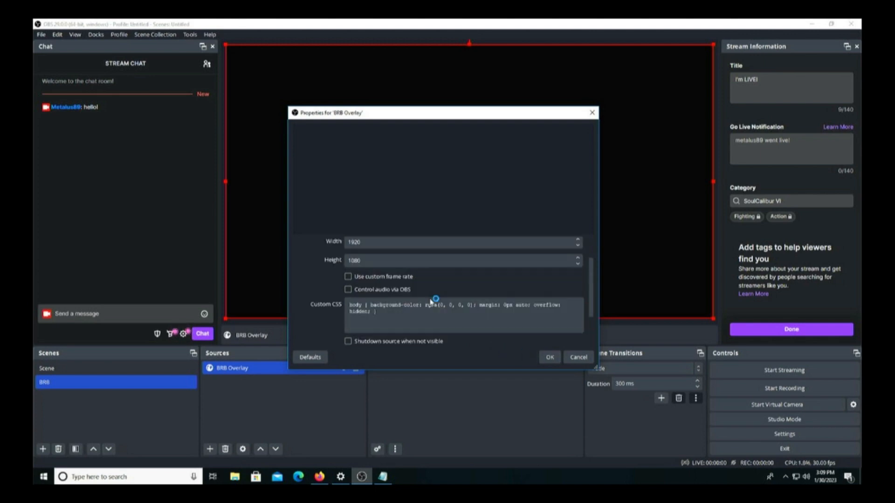
scroll(431, 301, "up", 1)
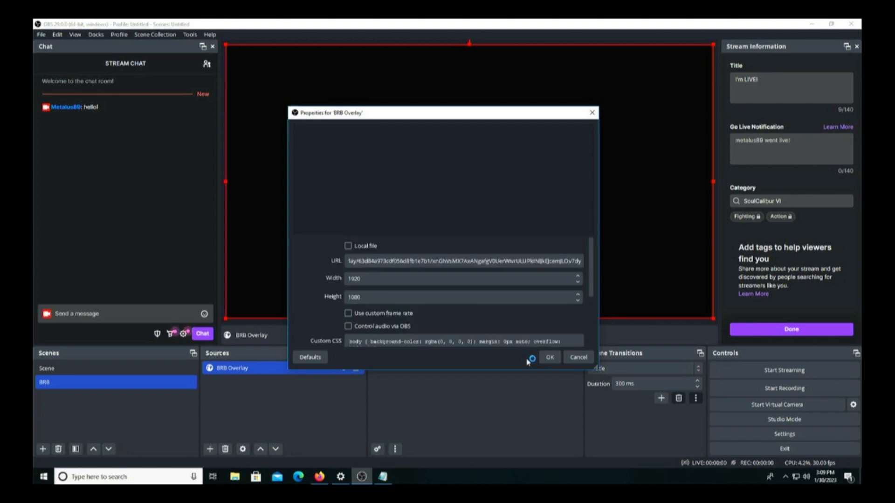
left_click(548, 357)
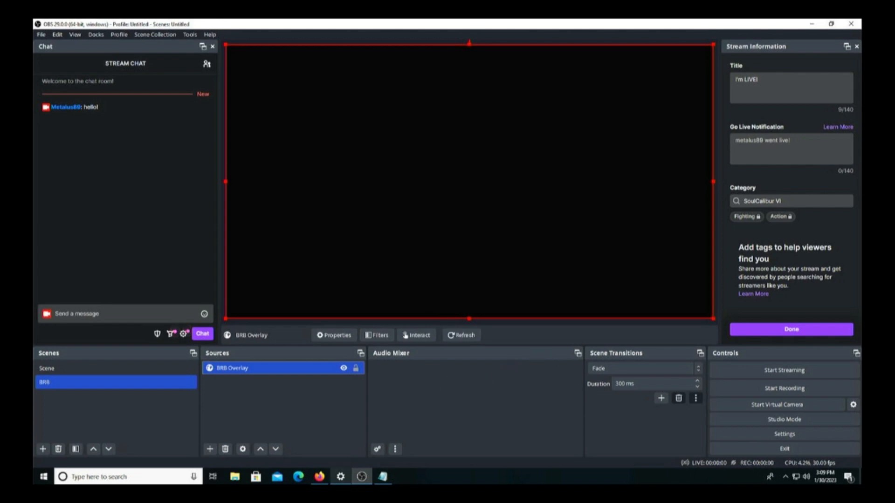
Save the Be Right Back overlay in the StreamElements editor
left_click(319, 476)
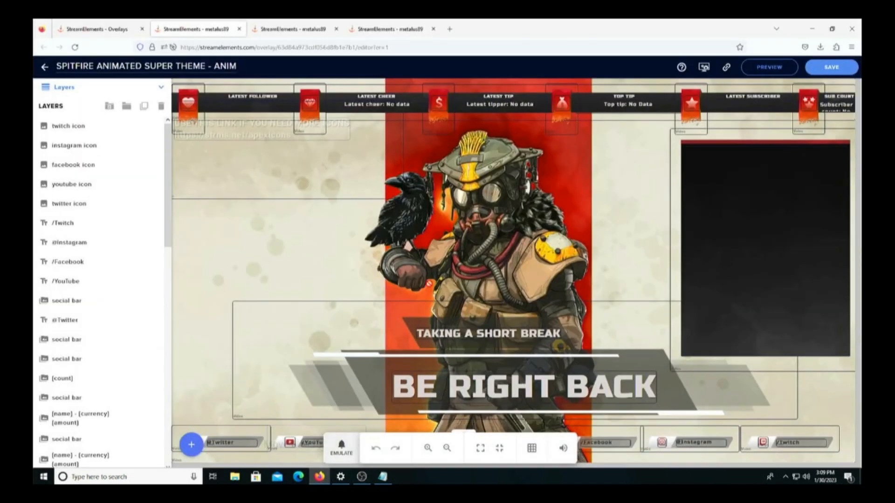
left_click(840, 70)
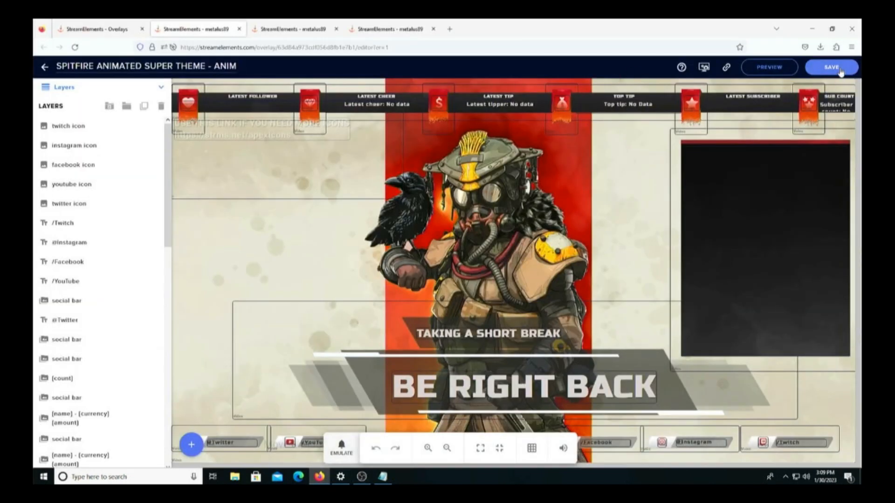
left_click(361, 477)
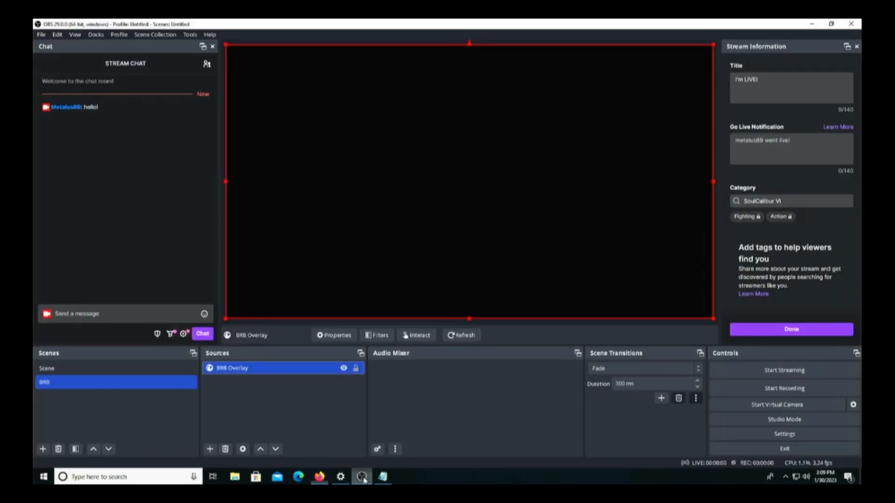
Hide Display Capture in the main Scene, then return to the BRB scene
left_click(95, 364)
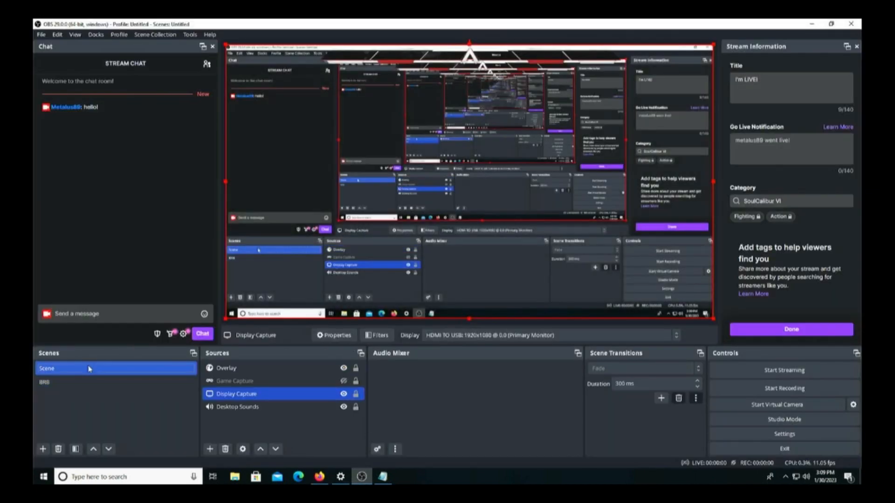
left_click(81, 382)
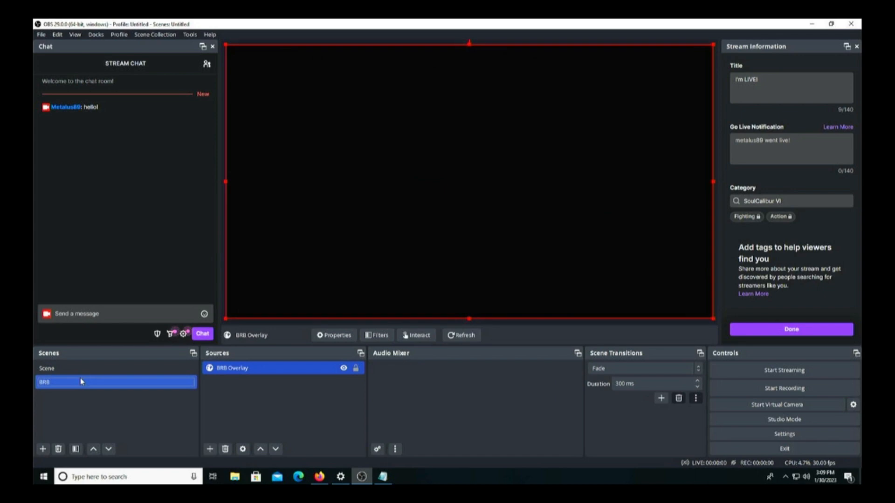
left_click(236, 371)
left_click(119, 368)
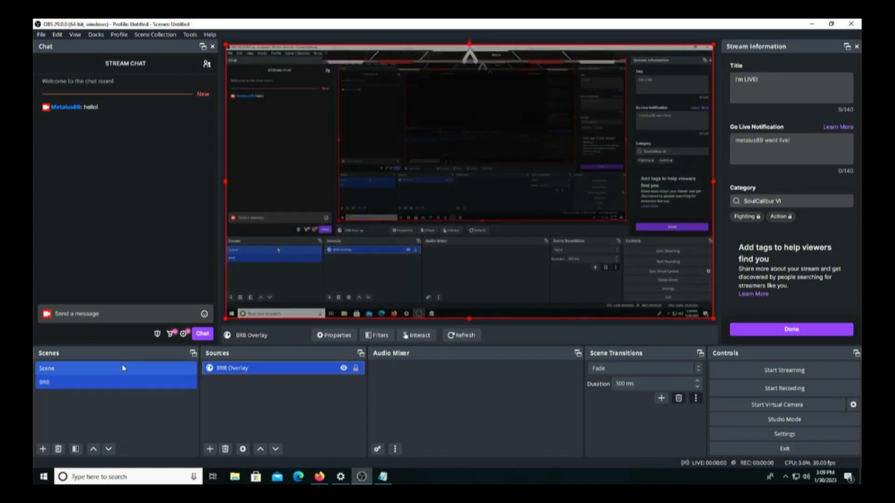
left_click(343, 392)
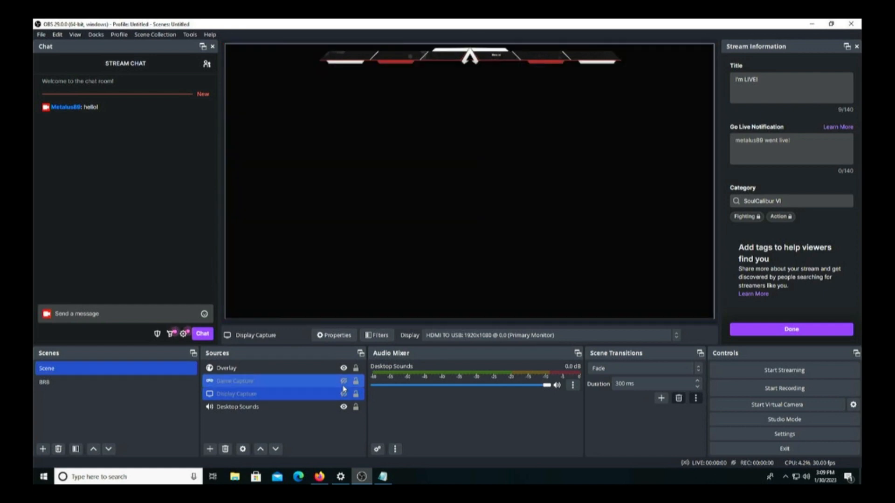
left_click(122, 386)
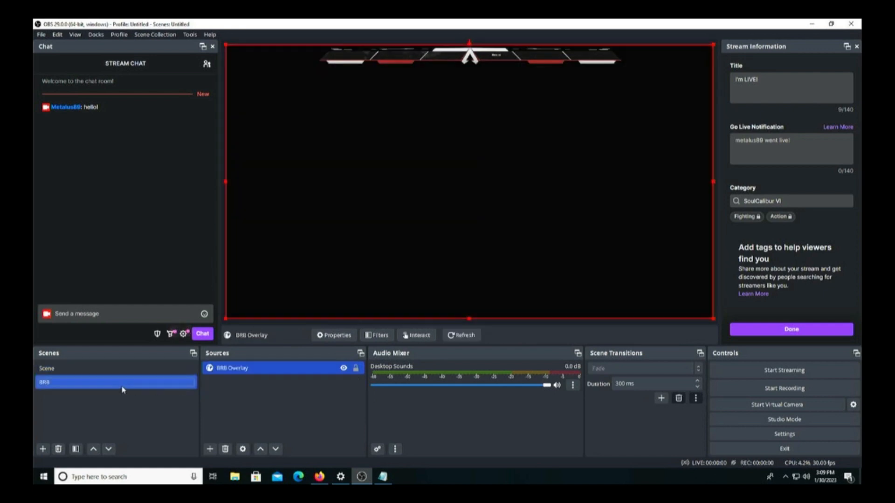
Copy the Be Right Back overlay link again from StreamElements
left_click(320, 476)
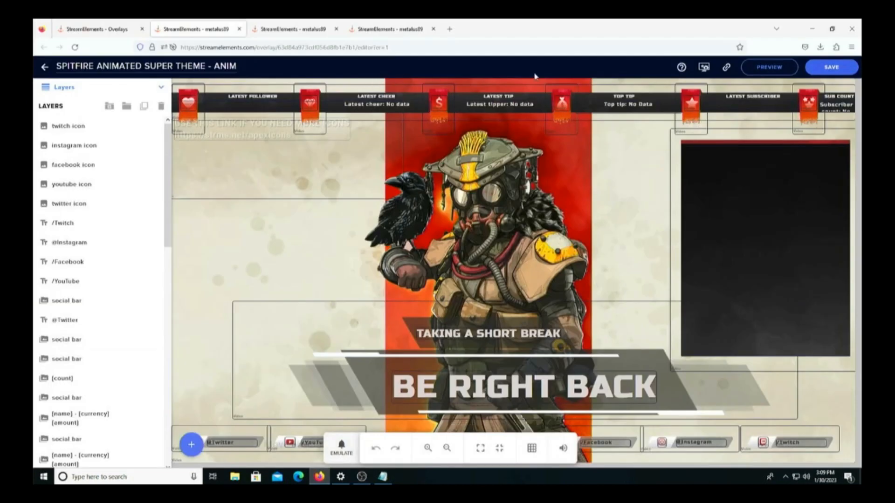
left_click(726, 67)
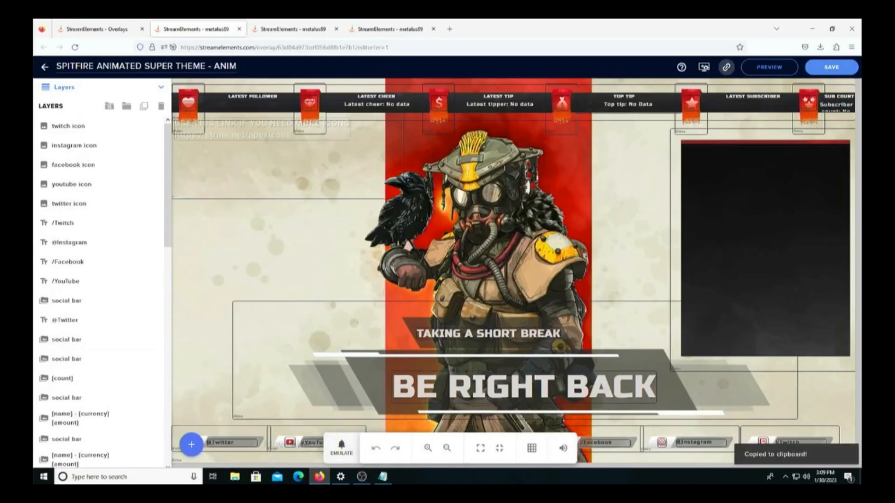
left_click(362, 476)
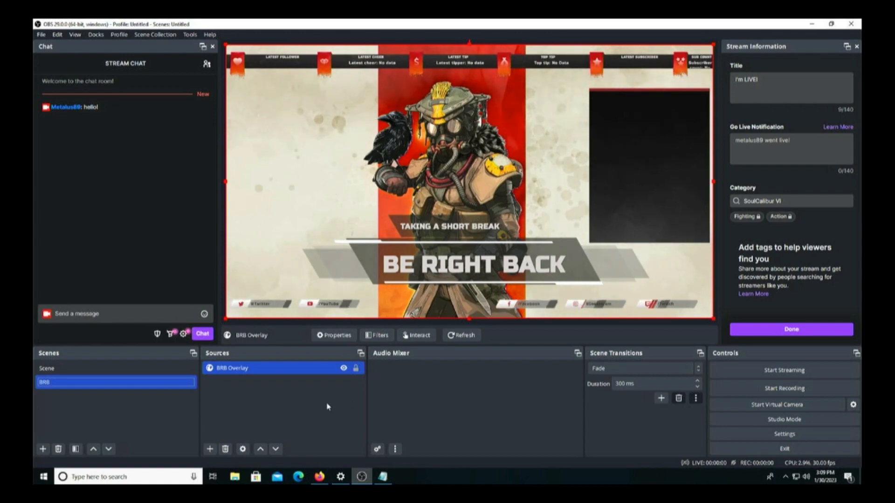
Flip between Scene and BRB to compare them, then return to the StreamElements editor
left_click(60, 371)
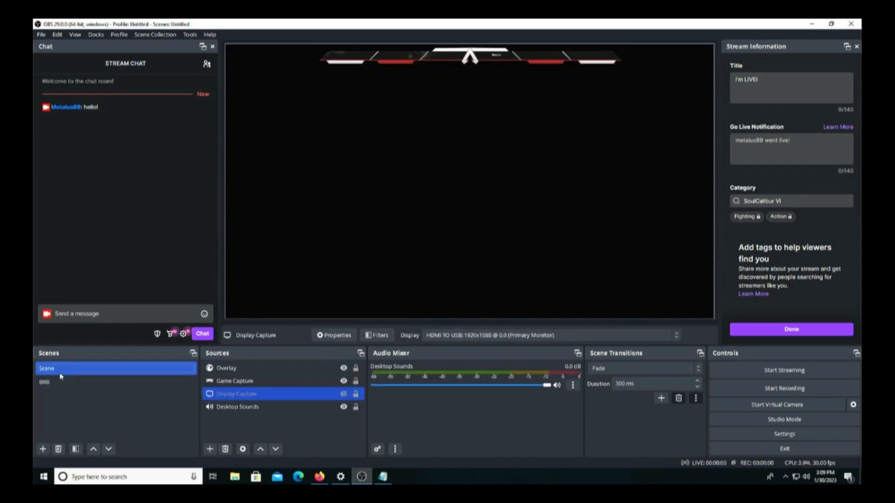
left_click(60, 382)
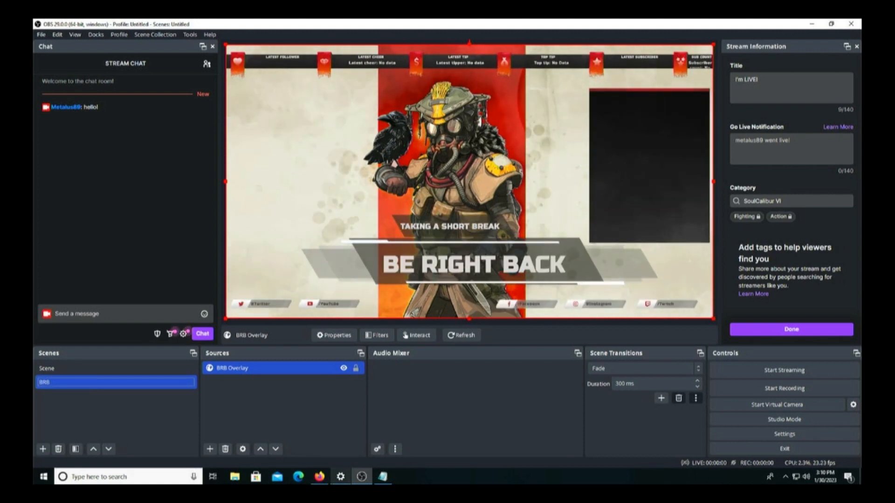
left_click(319, 476)
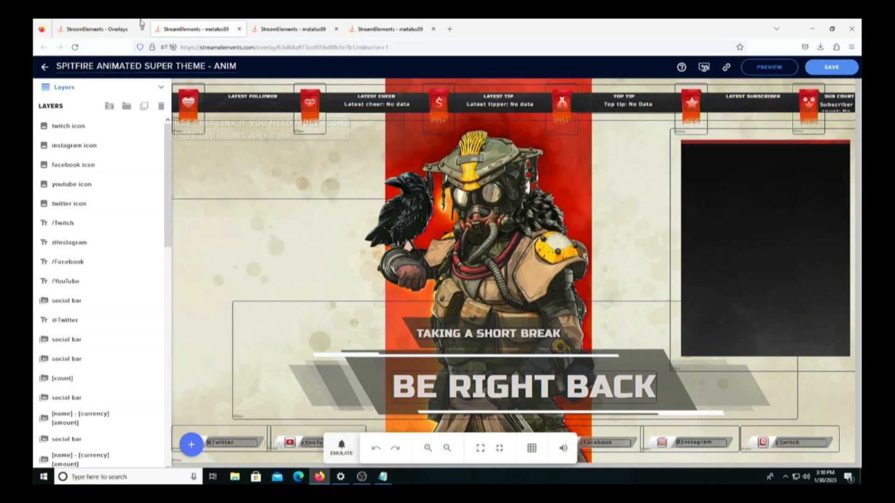
Copy the Starting Soon overlay's URL from its StreamElements editor
left_click(96, 27)
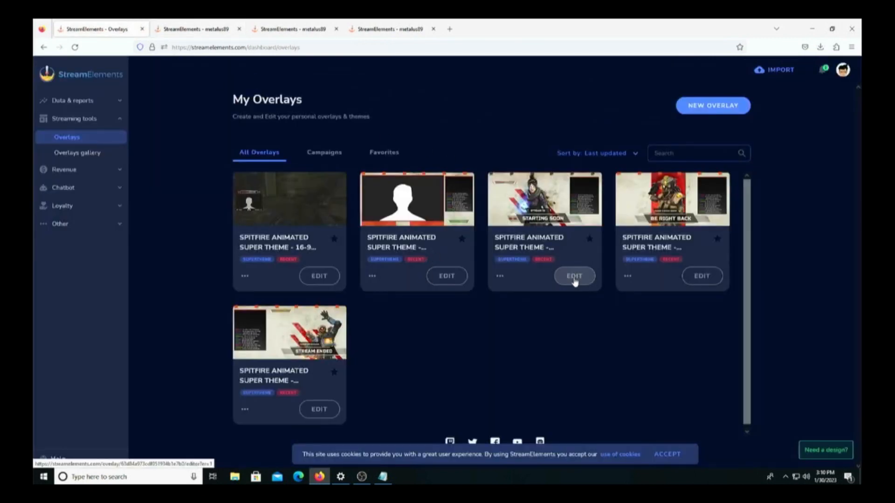
left_click(571, 275)
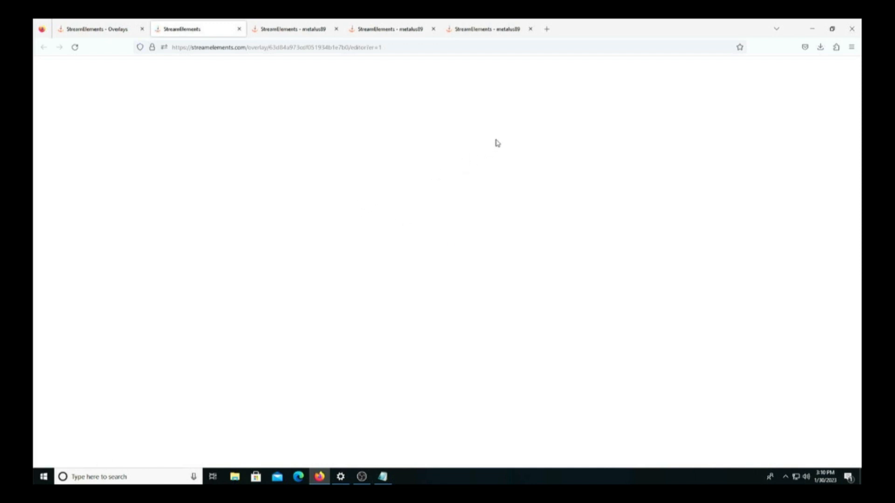
left_click(90, 26)
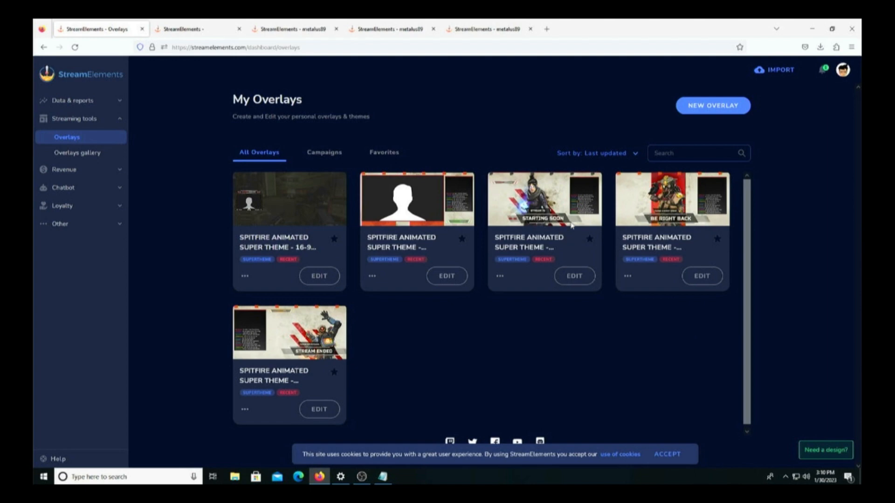
left_click(222, 27)
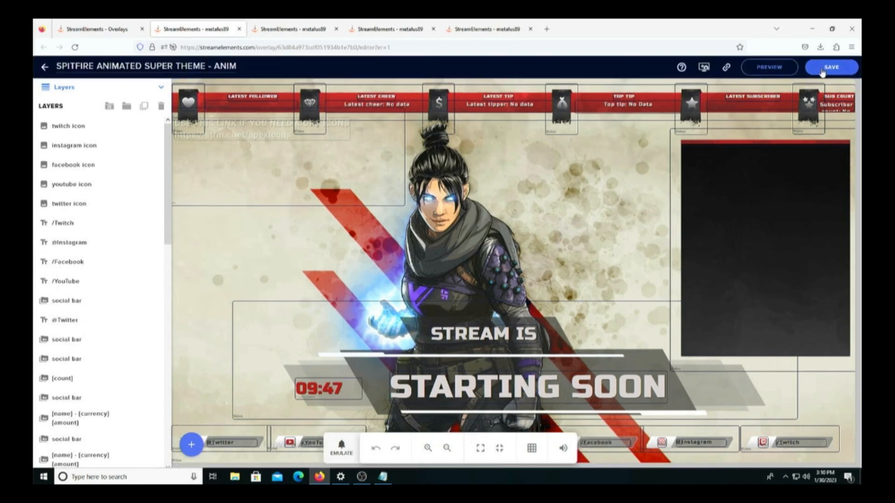
left_click(727, 68)
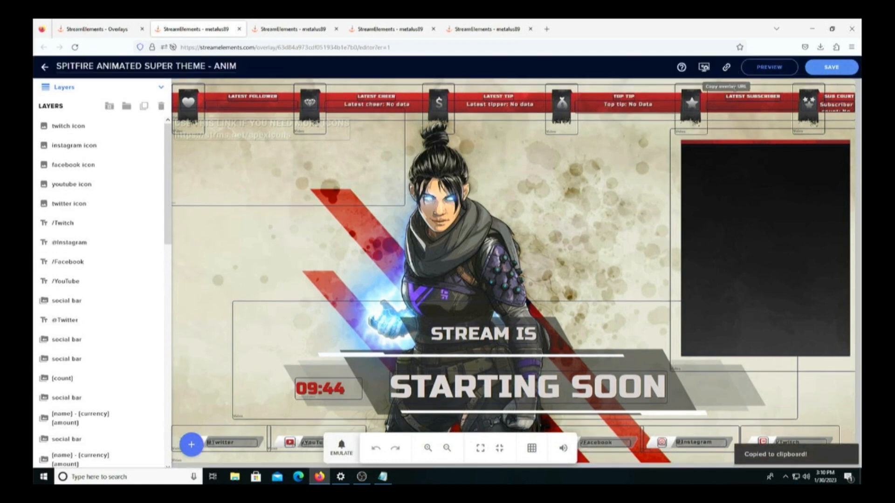
left_click(362, 476)
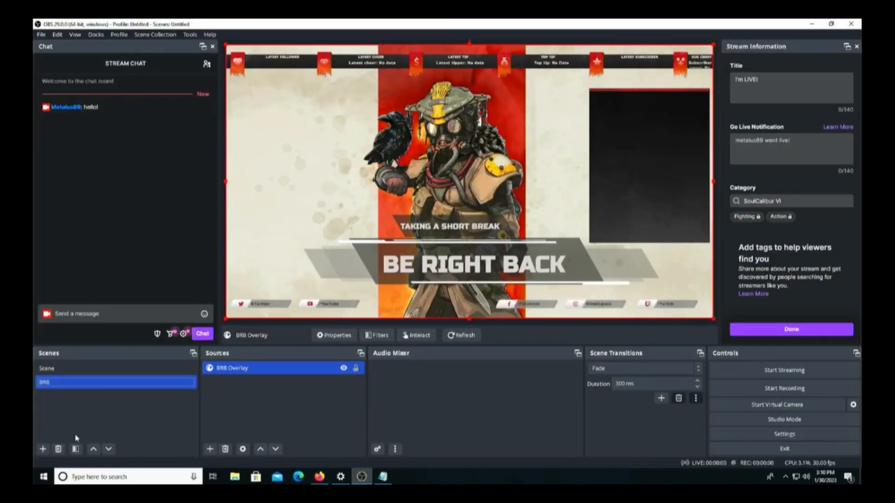
Create an empty scene named 'Starting Soon Screen' after Scene and BRB
left_click(42, 449)
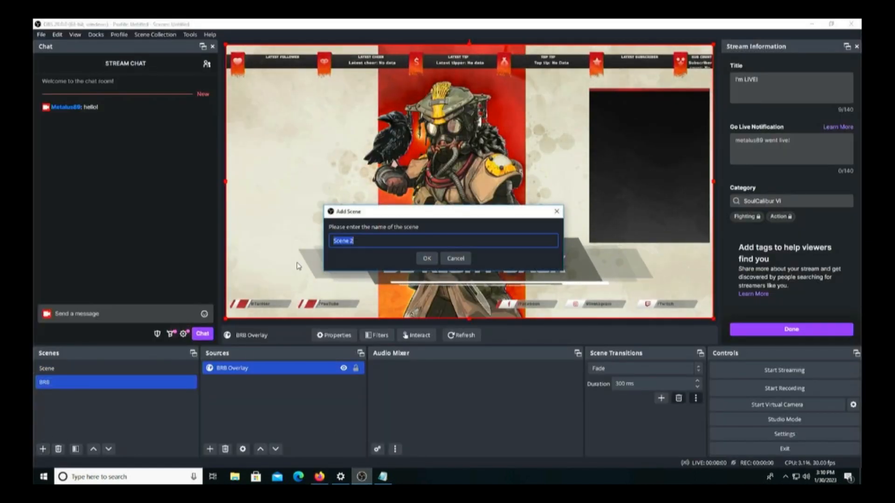
type("S")
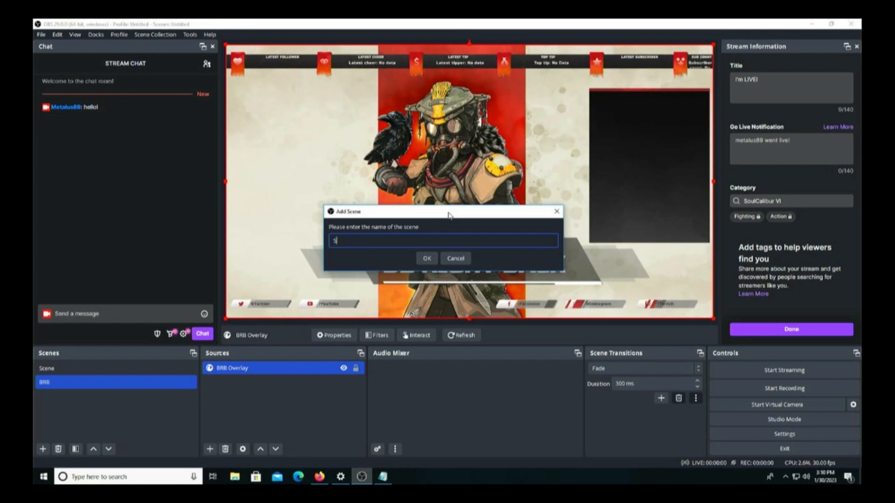
type("tarting Soo")
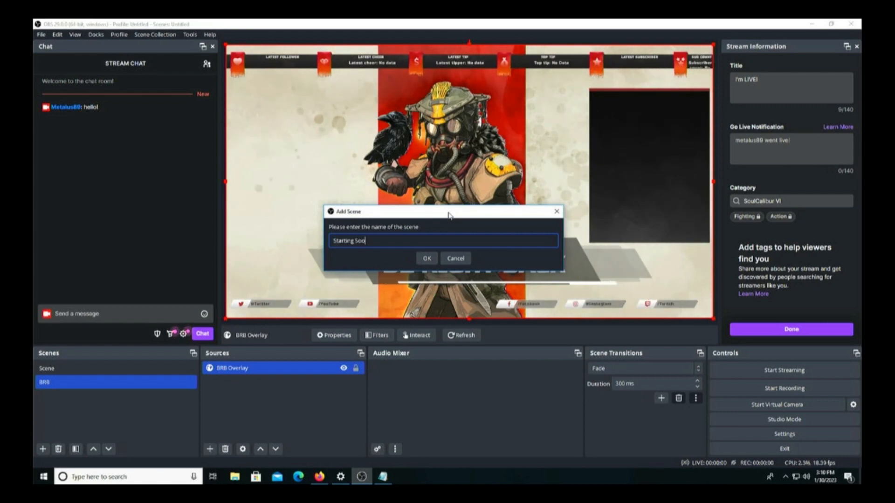
type("n Screen")
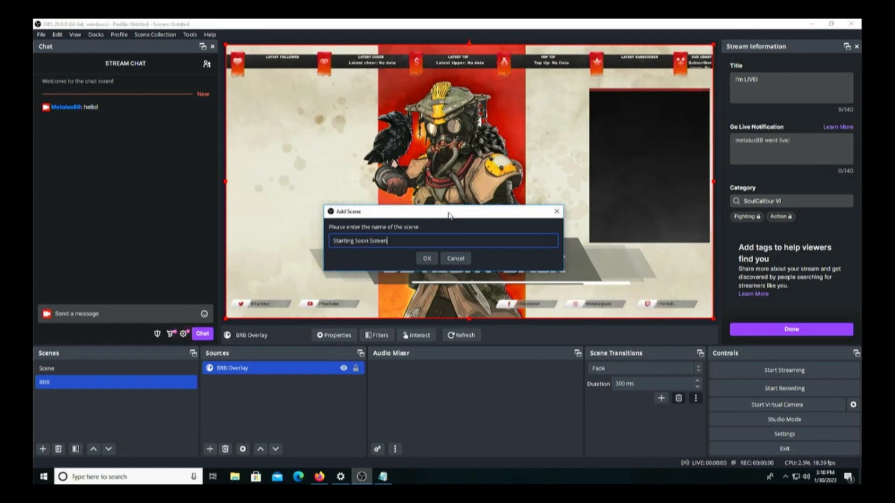
left_click(425, 259)
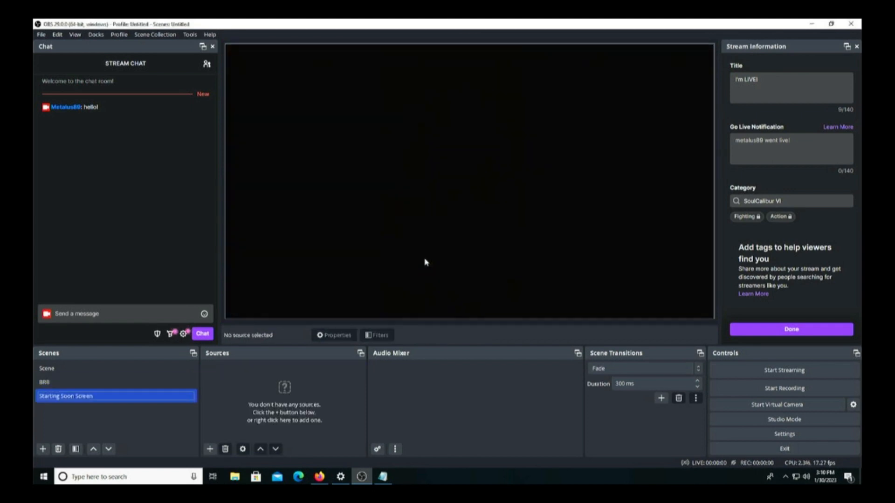
Add a Browser source named 'Starting Soon Overlay' to the Starting Soon Screen scene
left_click(210, 449)
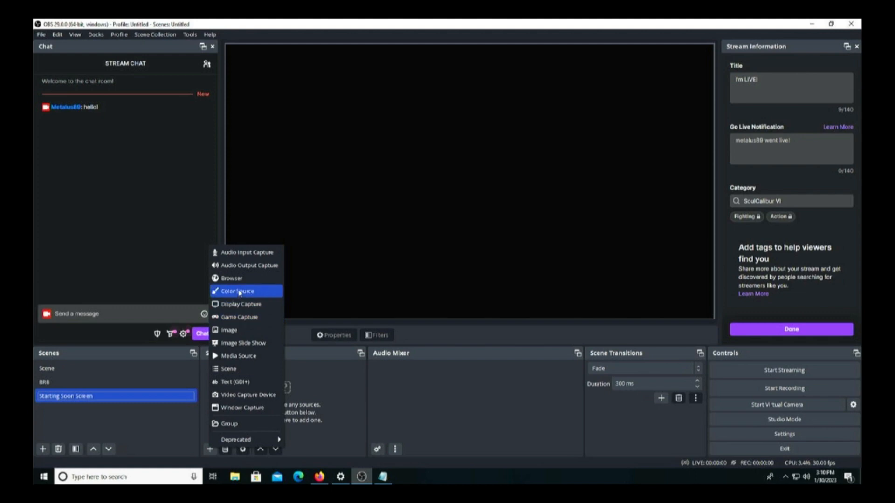
left_click(233, 278)
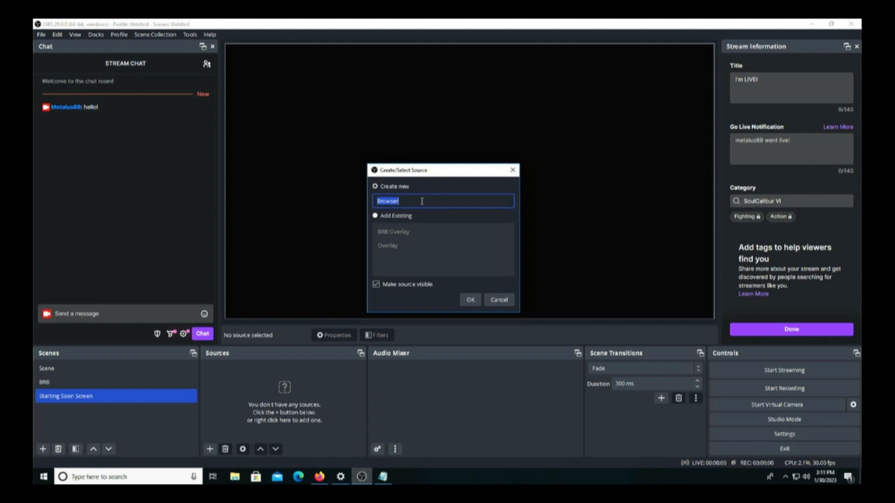
key("BackSpace")
left_click(472, 306)
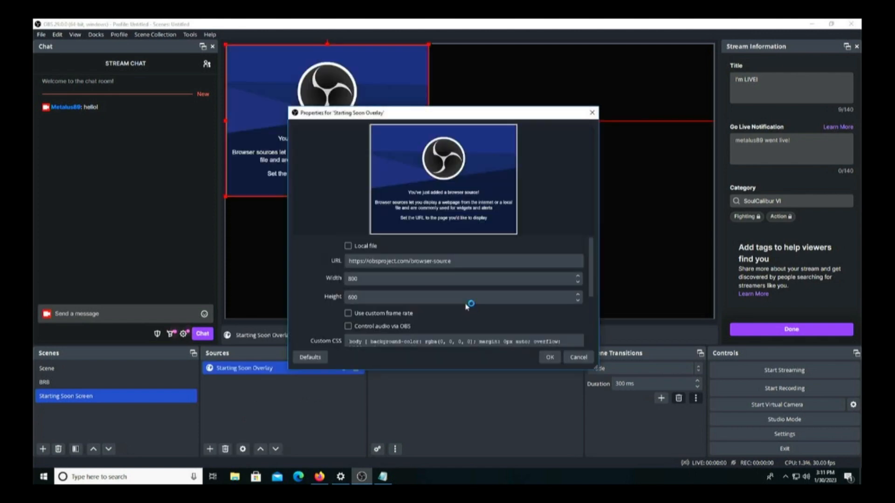
Set the source to the copied StreamElements overlay URL at 1920×1080 and apply
left_click(459, 257)
key("ctrl+a")
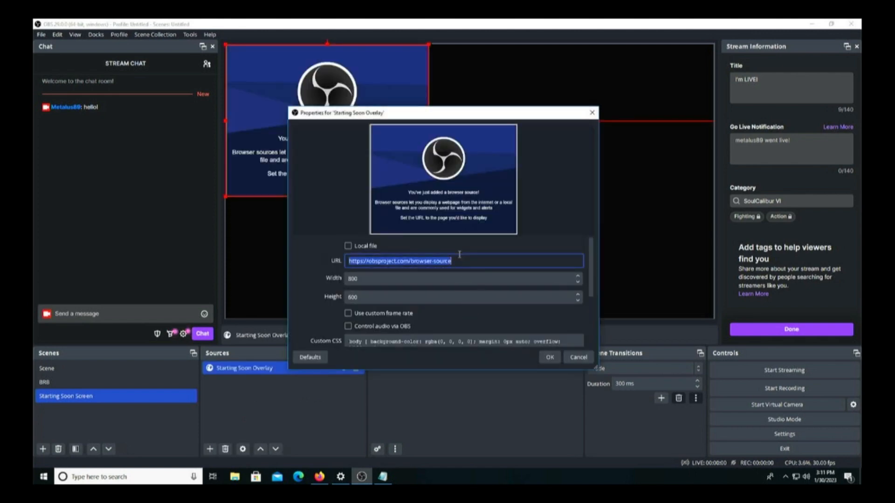
key("ctrl+v")
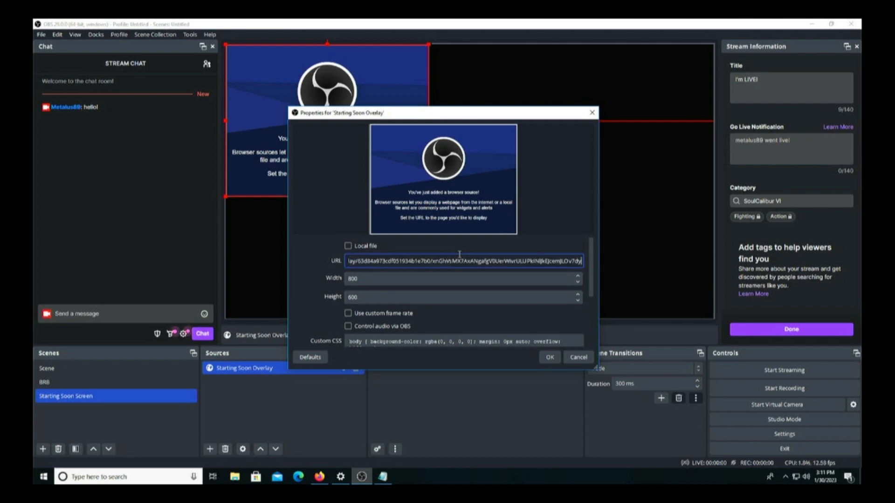
key("Tab")
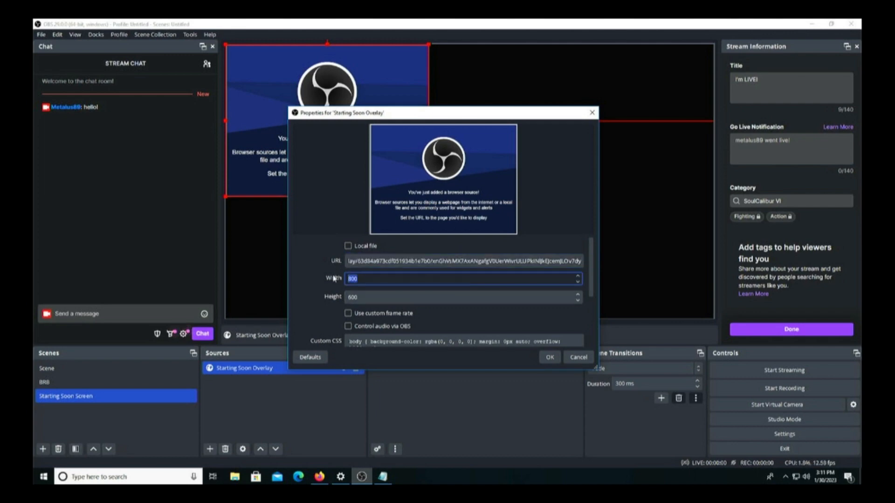
type("1920")
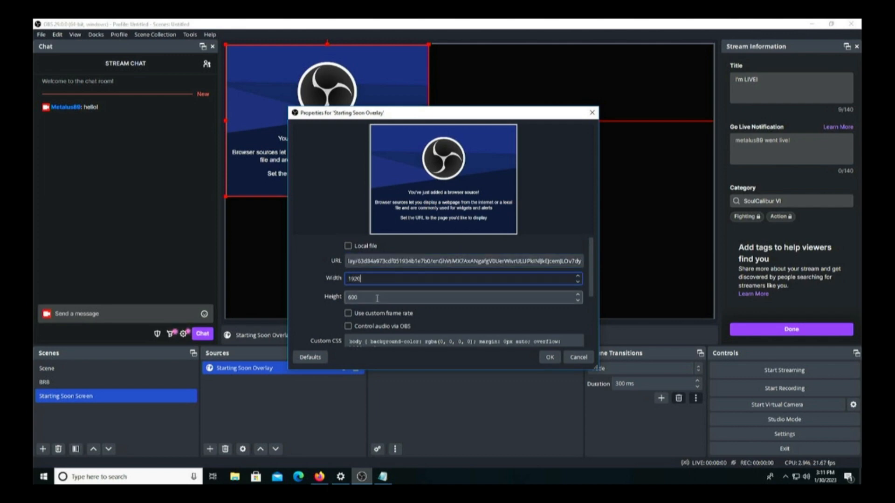
key("Tab")
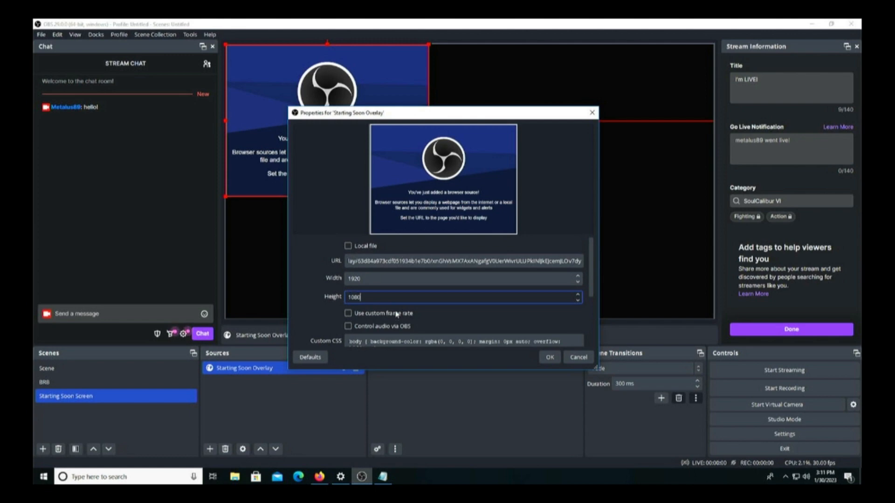
type("1080")
left_click(548, 358)
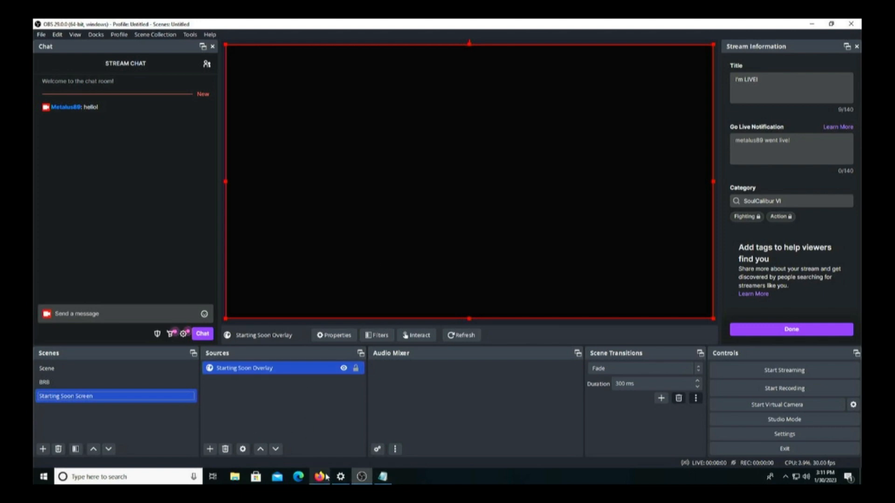
Check the BRB scene's overlay, return to Starting Soon Screen, and begin adding another scene
left_click(52, 388)
left_click(64, 397)
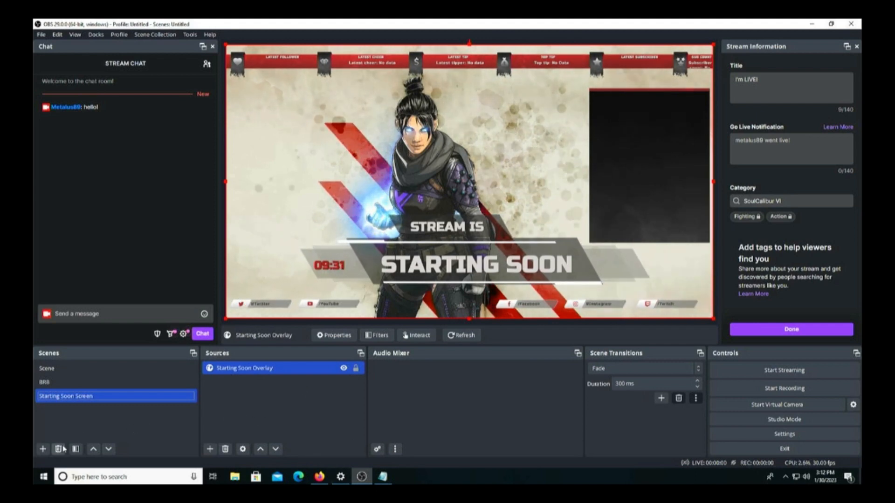
left_click(43, 448)
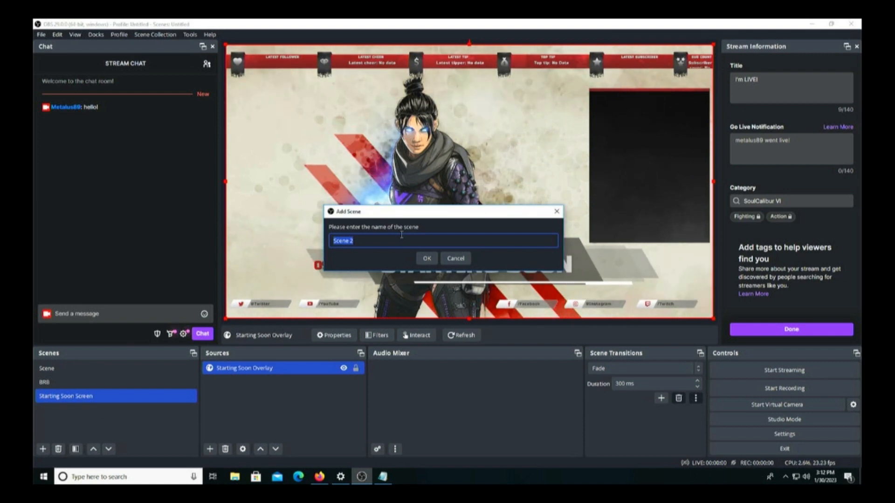
Create the 'Just Chatting' scene, then bring the StreamElements browser window back up
type("Just")
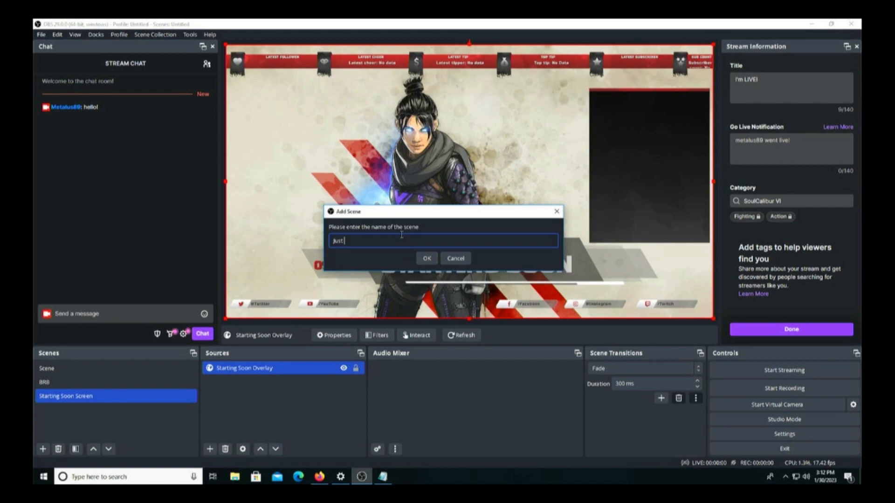
type(" Chatting")
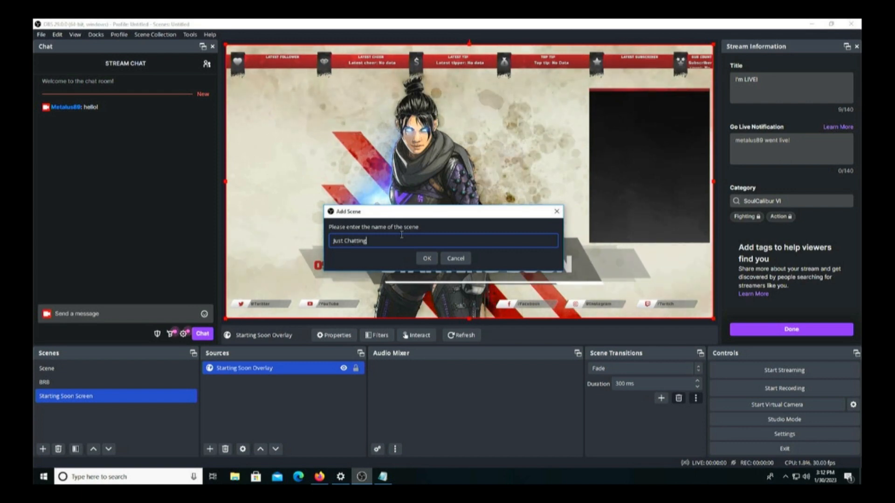
left_click(425, 259)
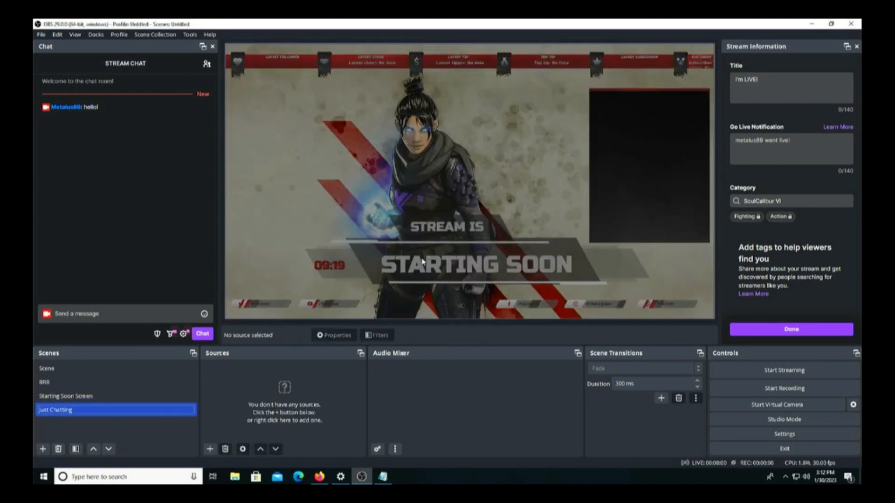
left_click(319, 476)
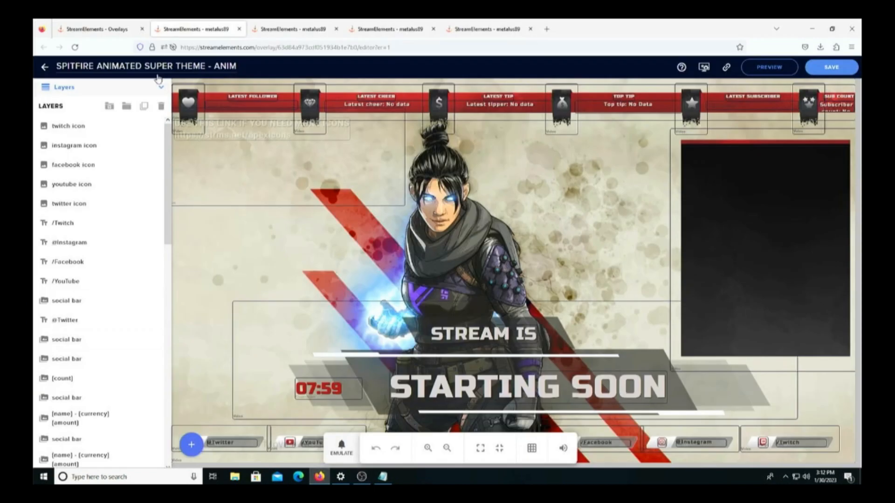
Close the four extra overlay editor tabs in the browser
left_click(239, 29)
left_click(240, 28)
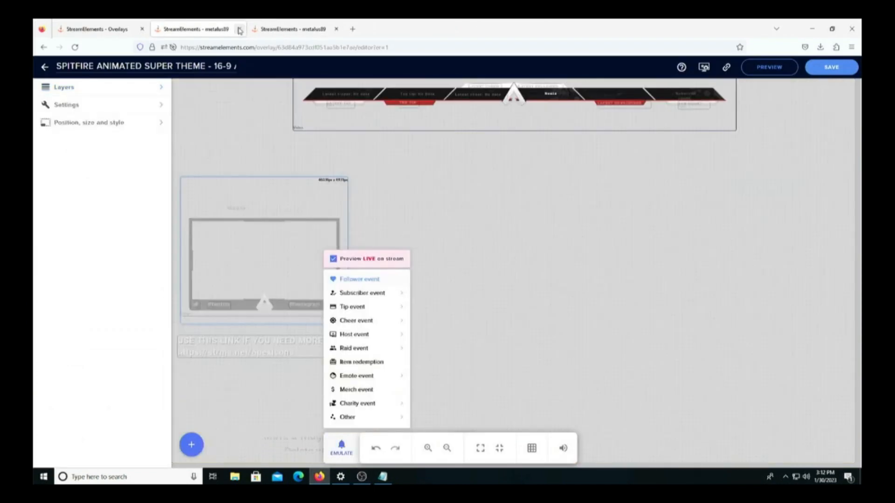
left_click(240, 29)
left_click(239, 29)
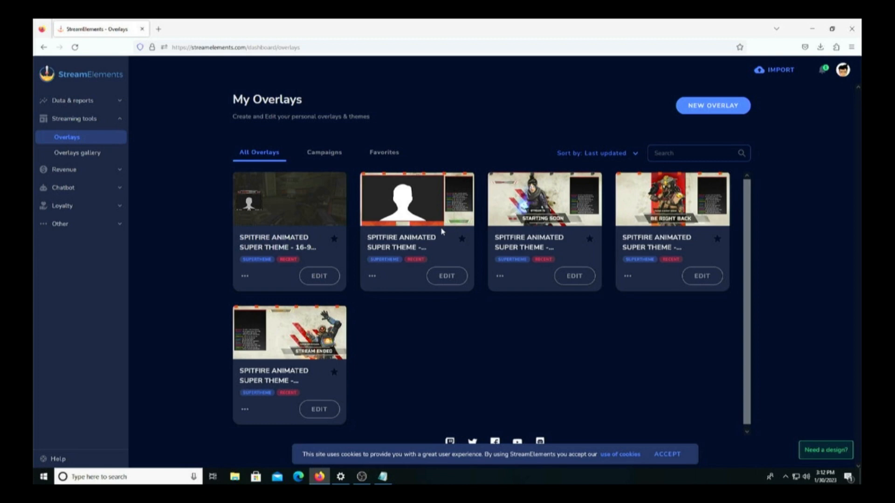
Open the webcam-frame overlay in the editor, save it, and copy its browser-source link
left_click(456, 280)
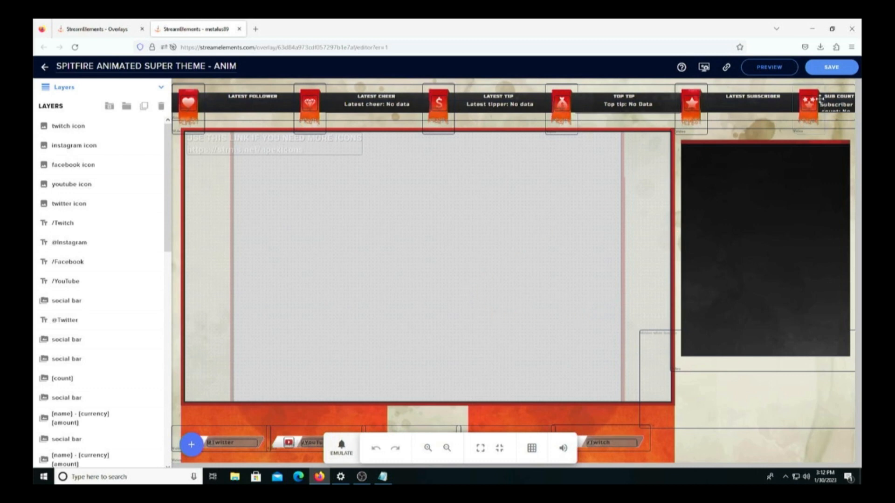
left_click(820, 74)
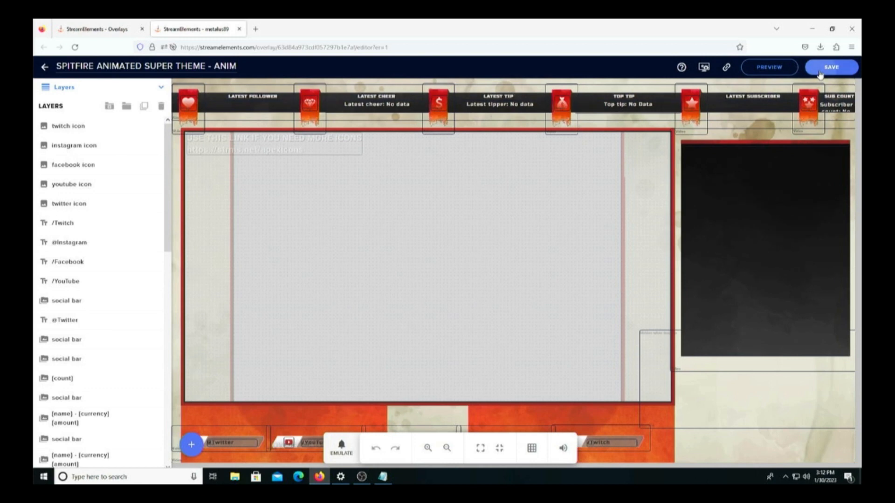
left_click(727, 70)
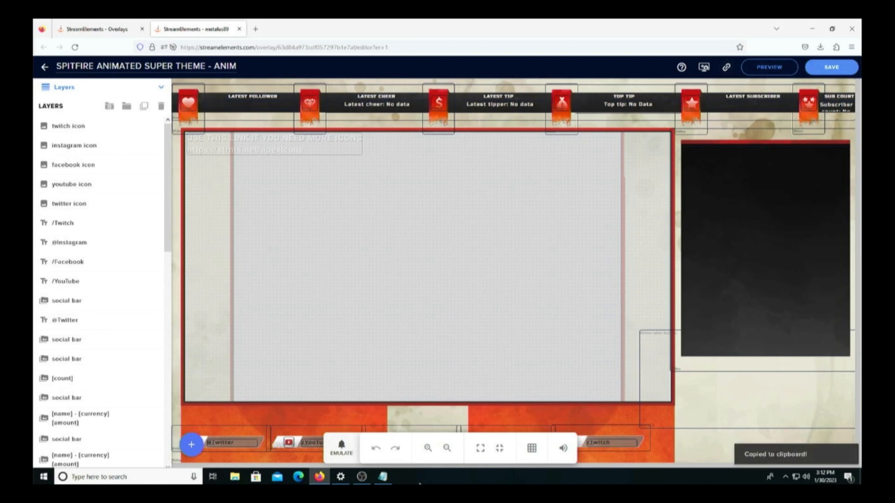
left_click(362, 476)
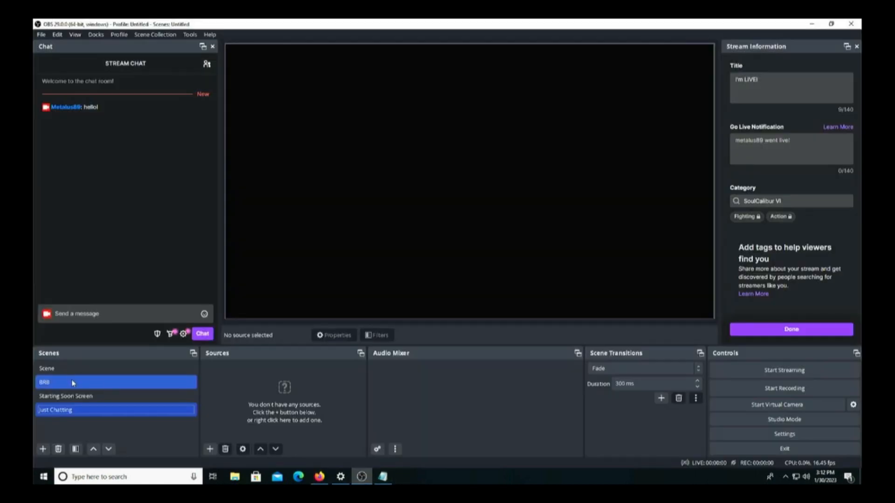
Create a Browser source called 'Just Chatting Overlay' in the Just Chatting scene
left_click(210, 449)
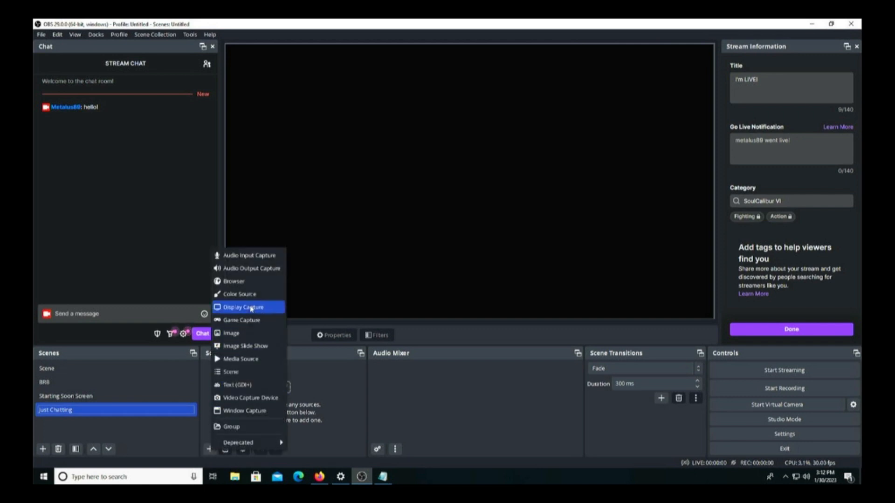
left_click(248, 282)
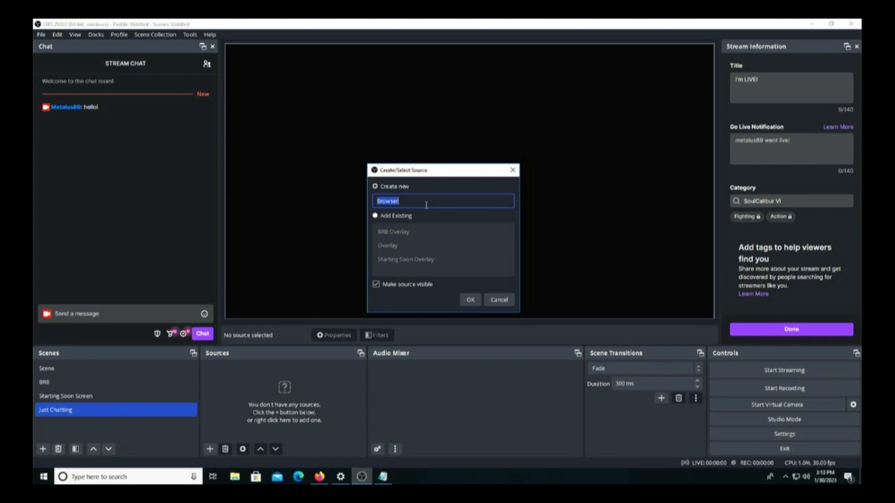
type("St")
left_click(470, 300)
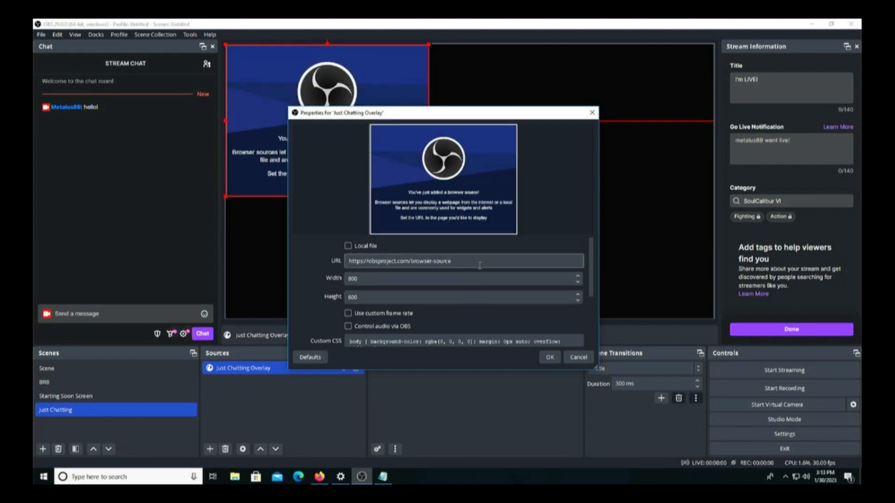
Replace the default URL with the copied overlay link, keep 1920×1080, and apply
left_click_drag(420, 261, 329, 255)
left_click_drag(485, 261, 345, 262)
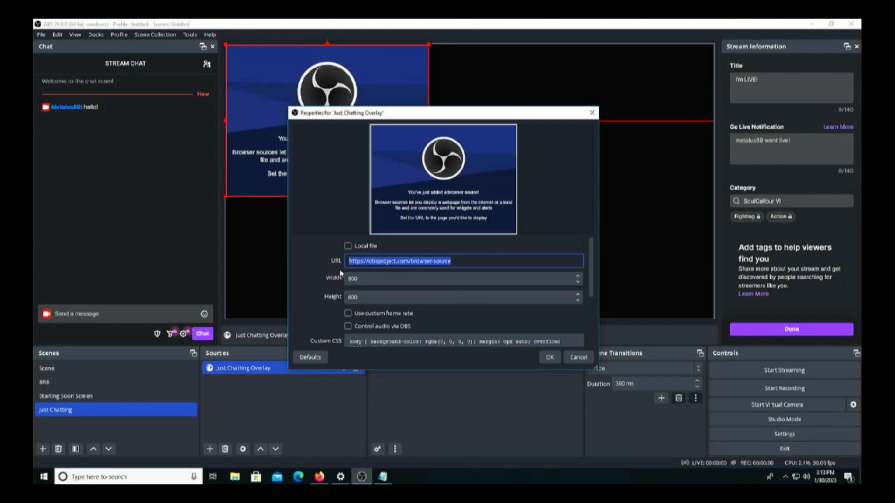
key("ctrl+v")
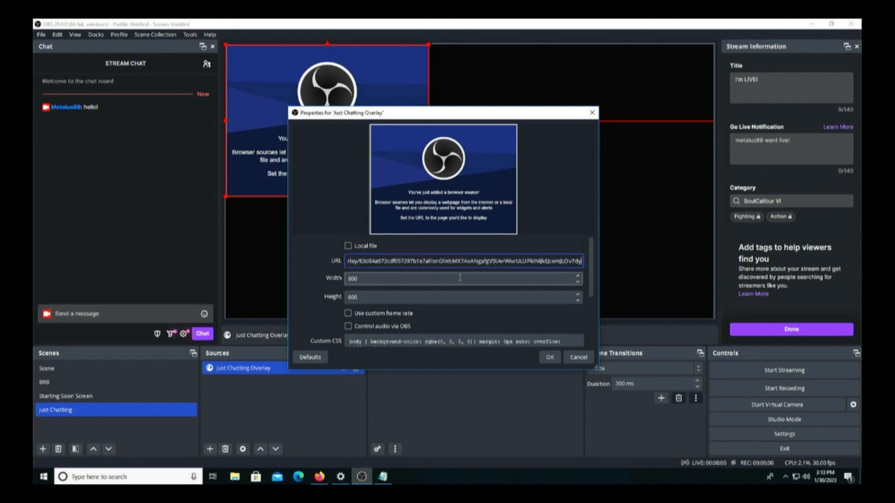
key("Tab")
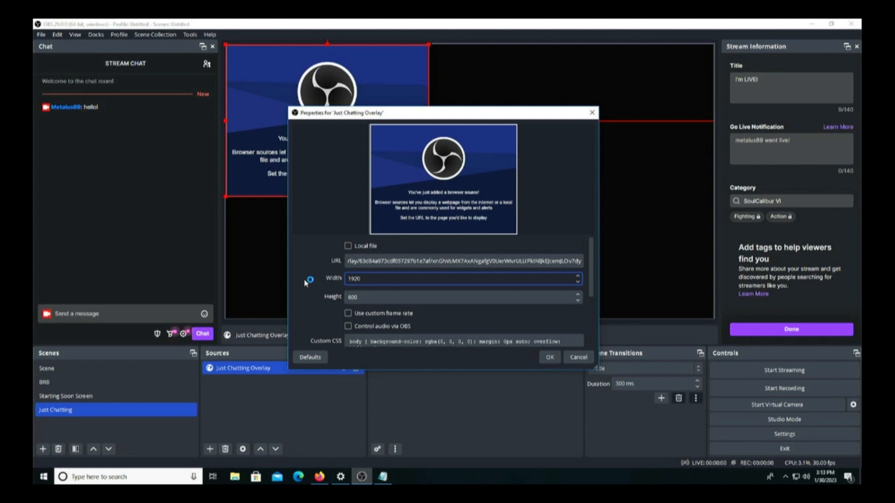
key("Tab")
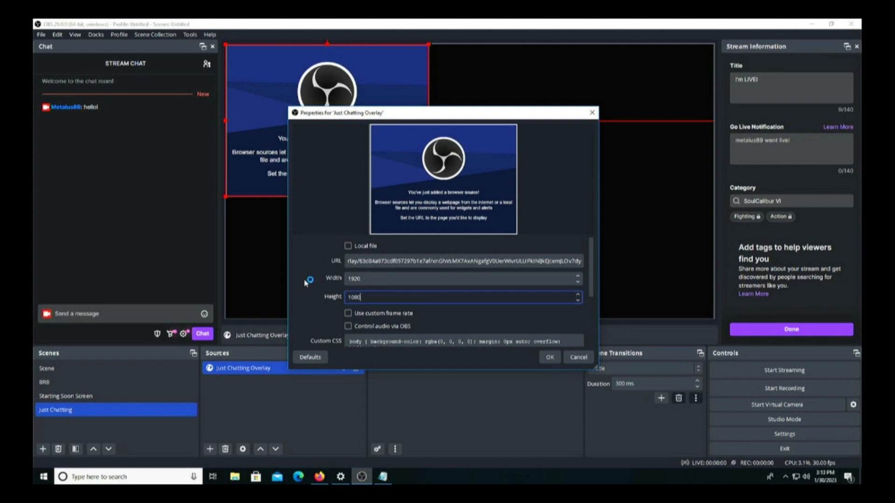
left_click(550, 357)
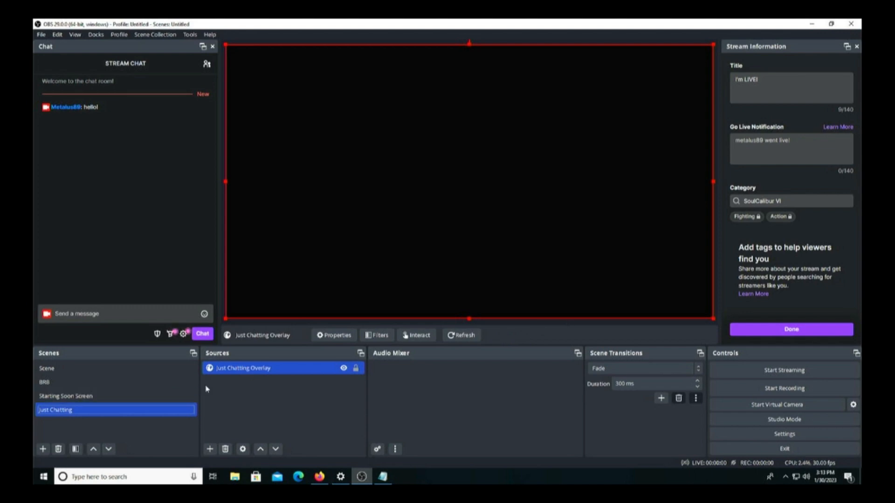
Reopen the Just Chatting Overlay properties to verify the settings, then close them
right_click(246, 371)
left_click(272, 373)
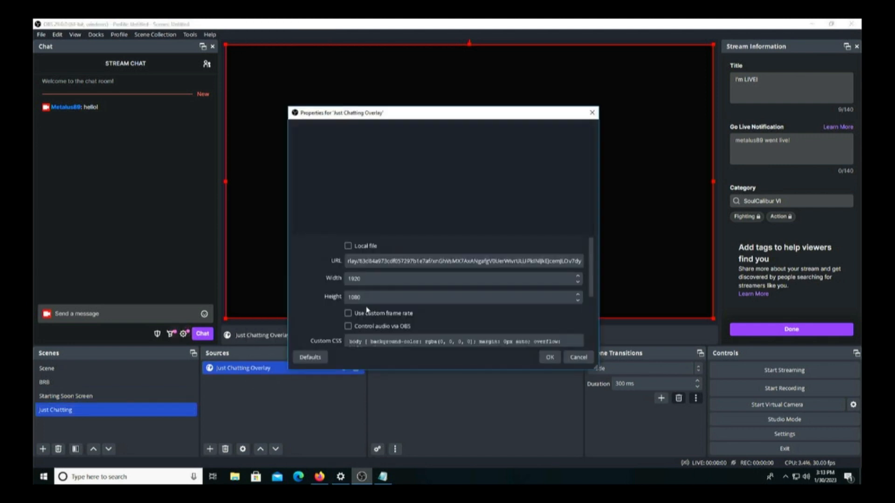
scroll(368, 315, "down", 5)
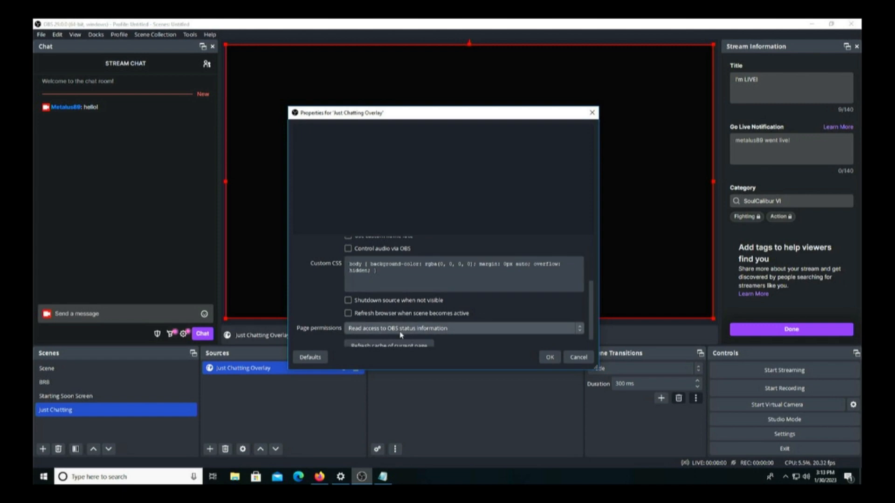
left_click(543, 356)
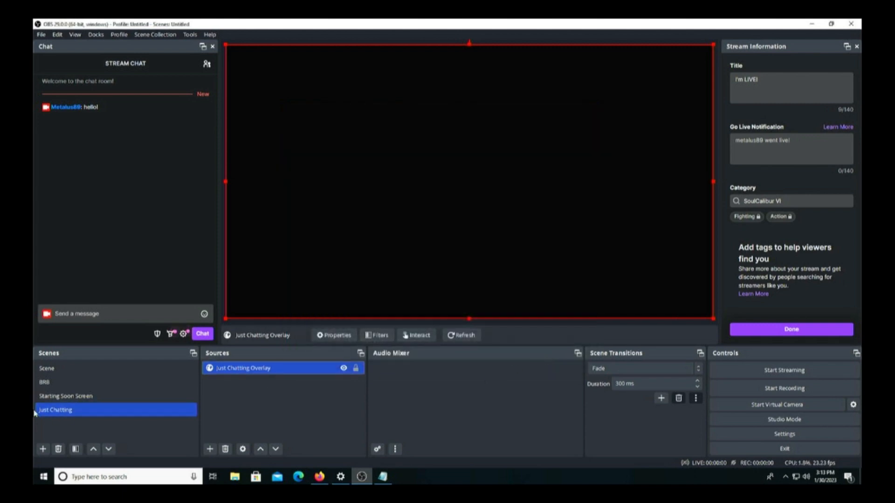
left_click(55, 396)
Reselect Just Chatting and wait for the Spitfire overlay with webcam frame and social bar to render
left_click(67, 410)
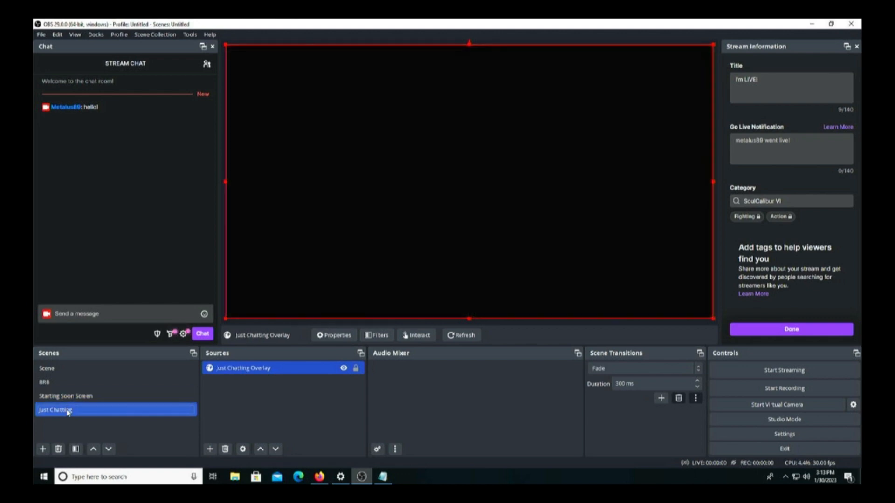
left_click(319, 477)
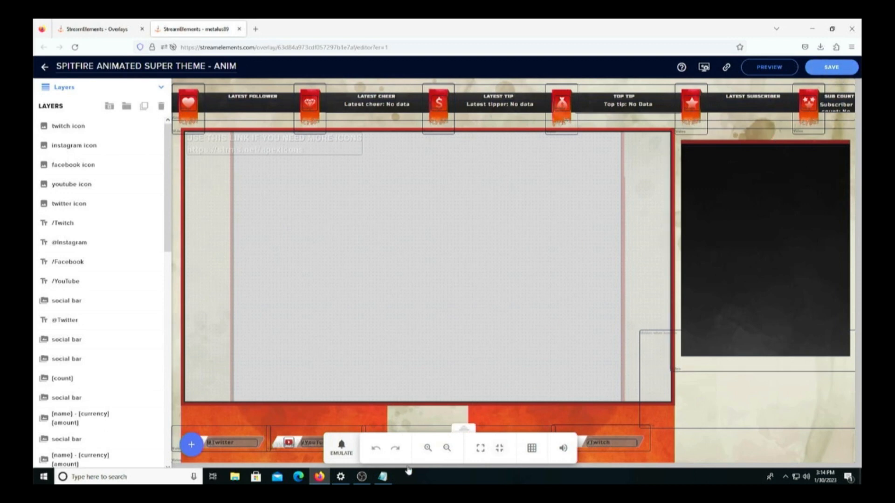
left_click(368, 476)
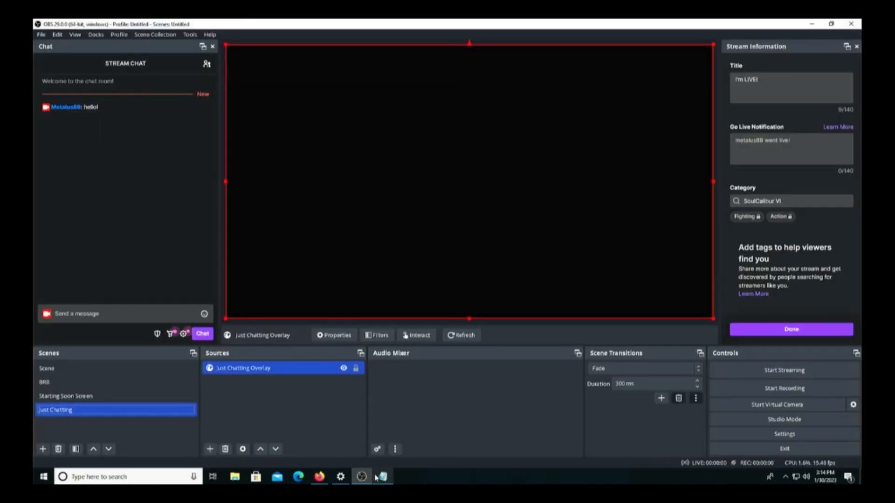
mouse_move(380, 477)
mouse_move(325, 477)
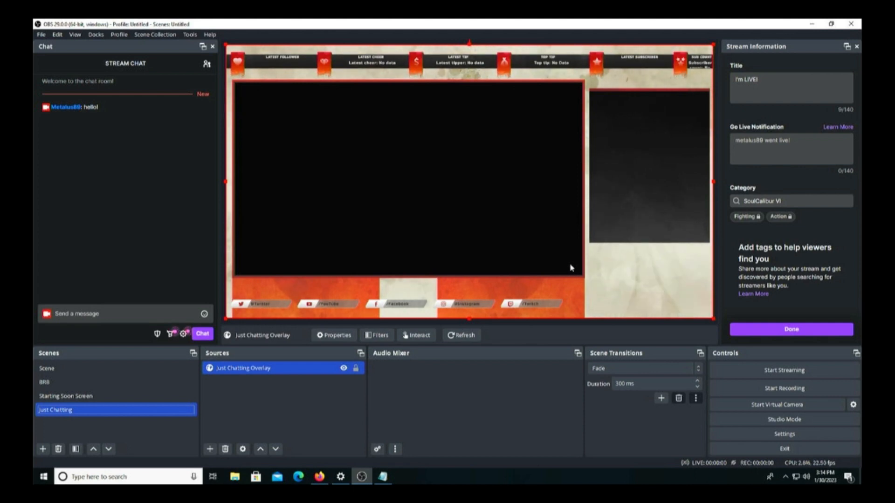
left_click(754, 143)
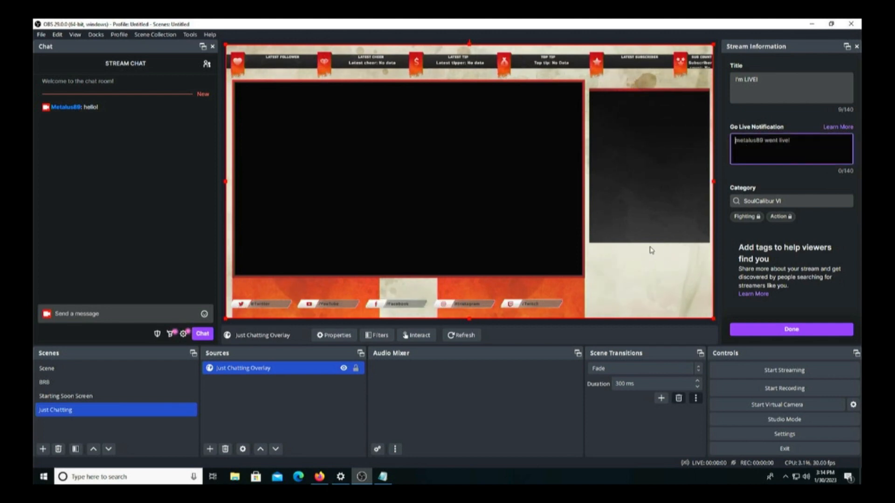